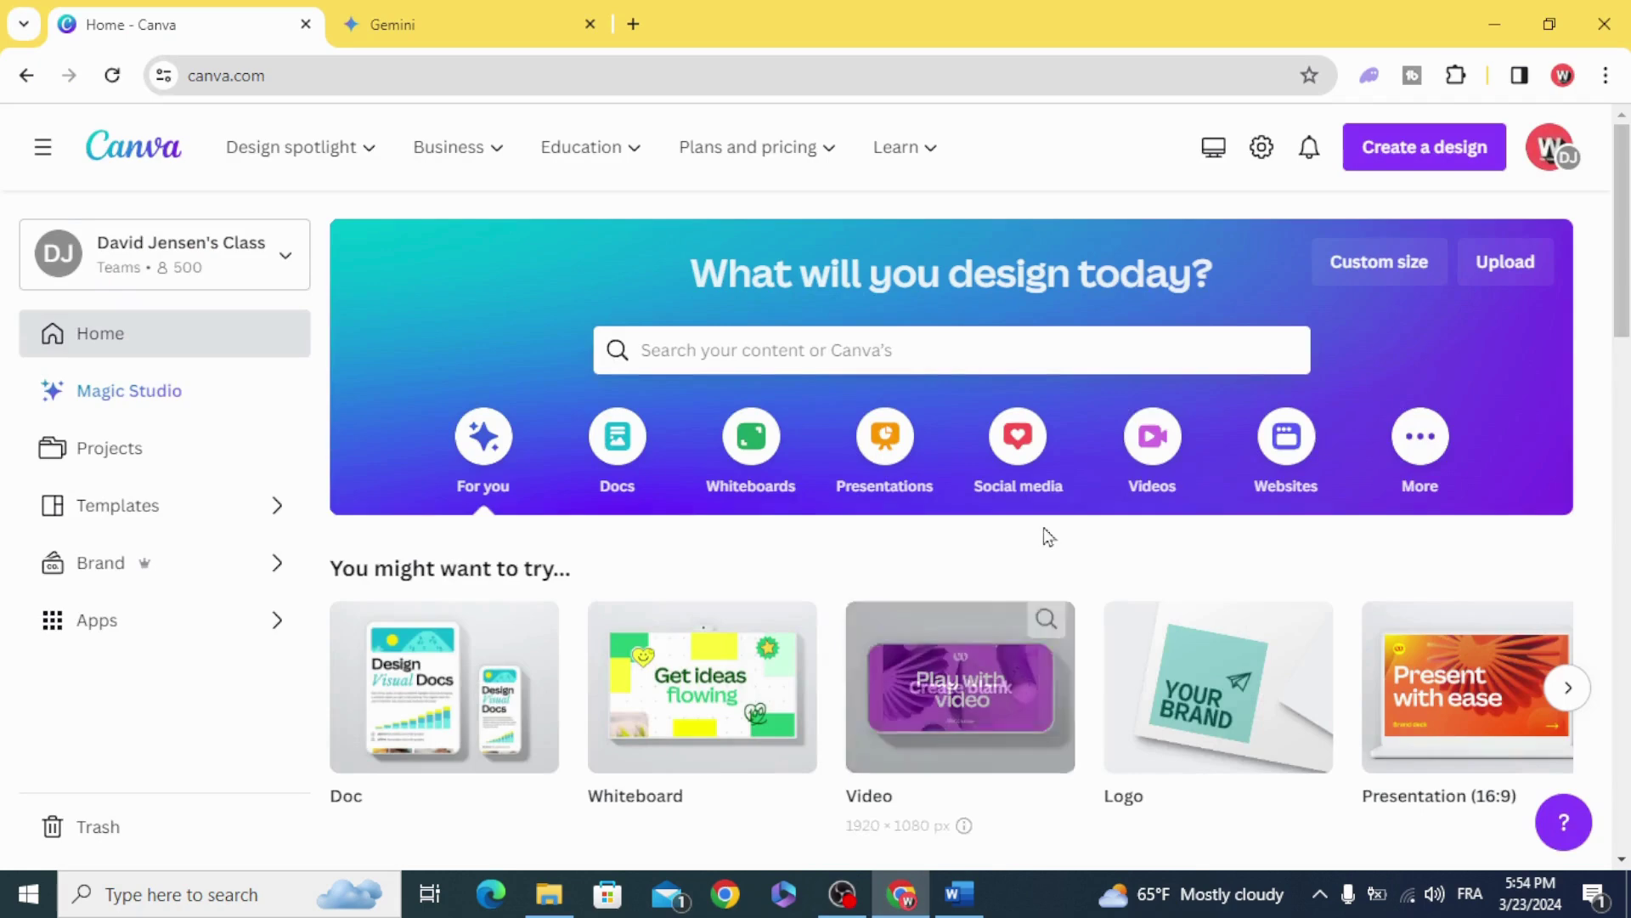
# - Create a blank video design and search the design templates for 'quiz'
pyautogui.click(1152, 436)
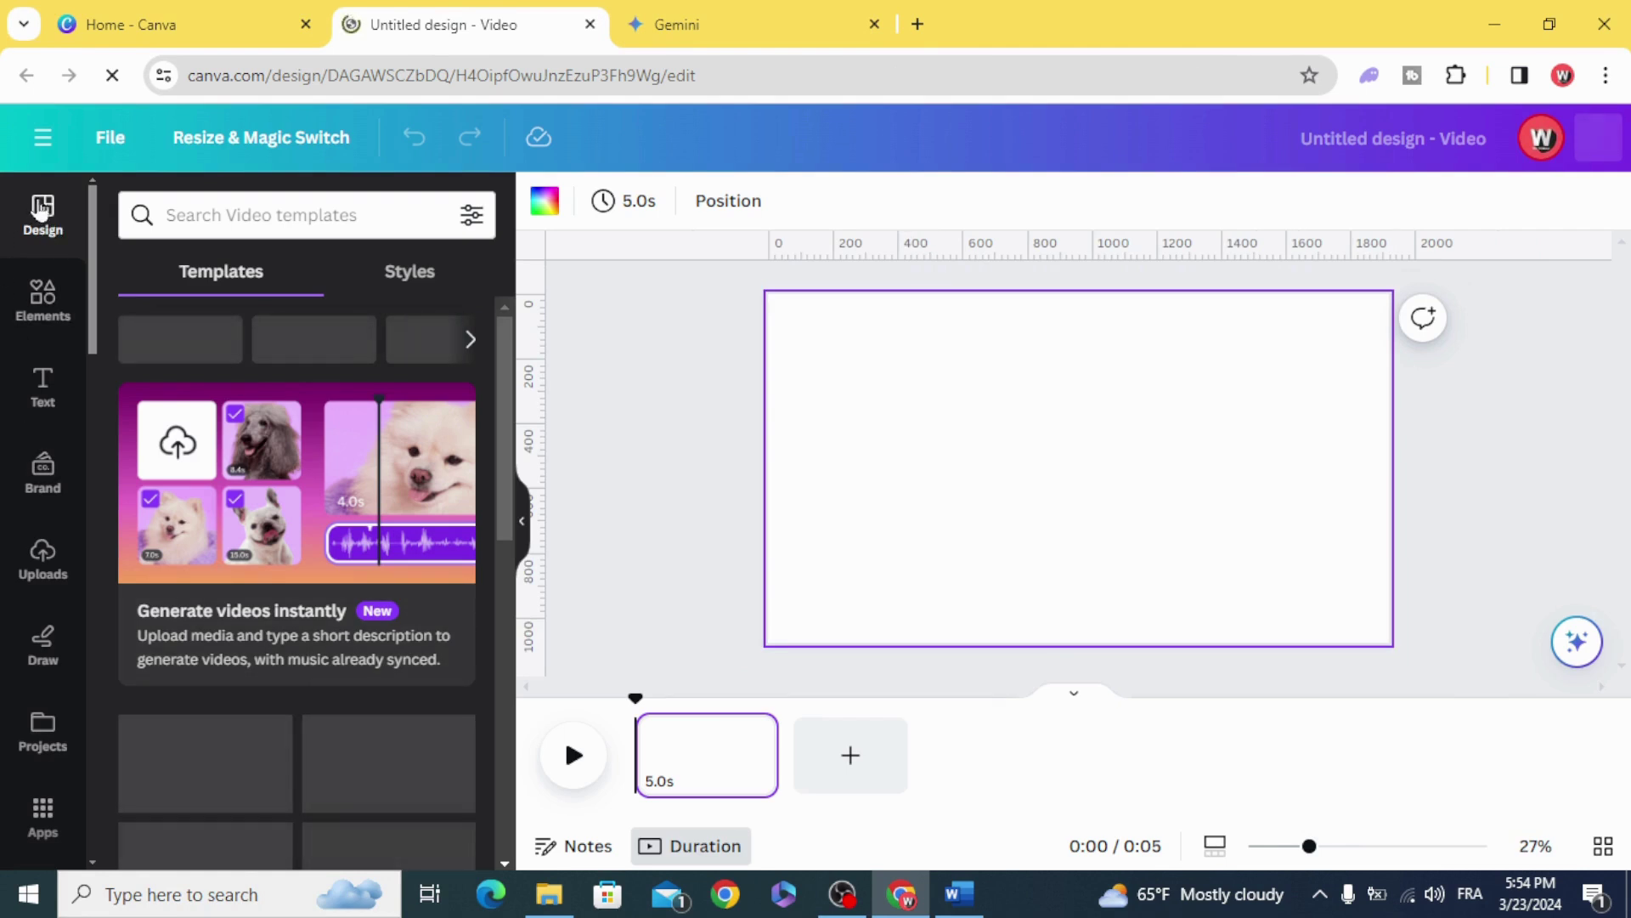
pyautogui.click(201, 214)
pyautogui.click(194, 318)
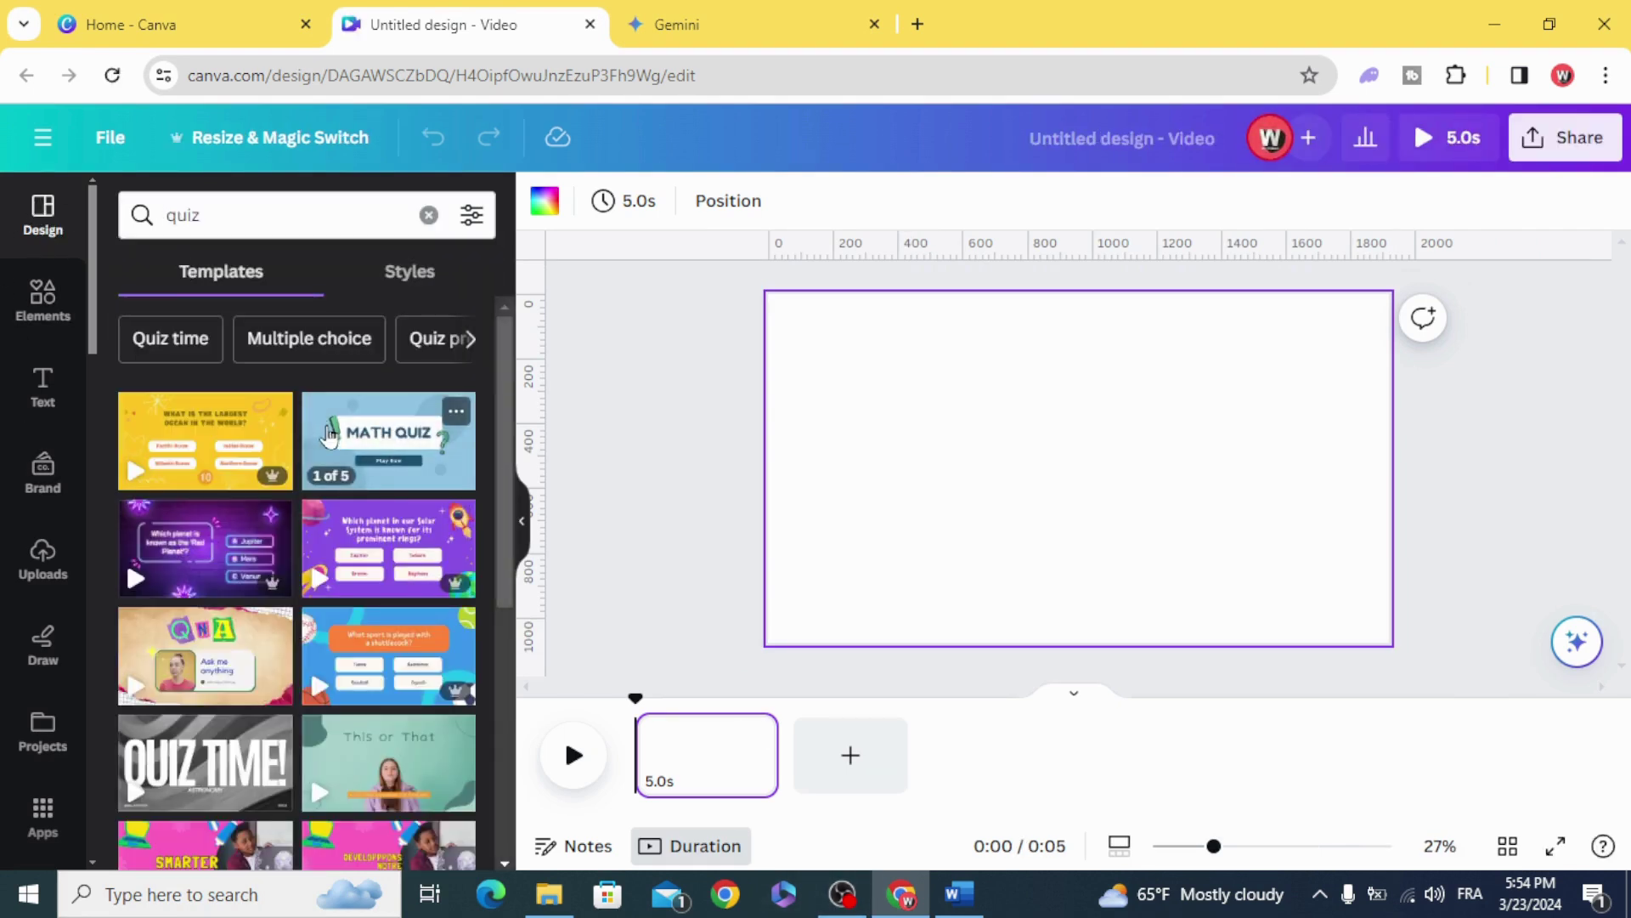
pyautogui.scroll(-3, 337, 654)
pyautogui.scroll(-5, 338, 653)
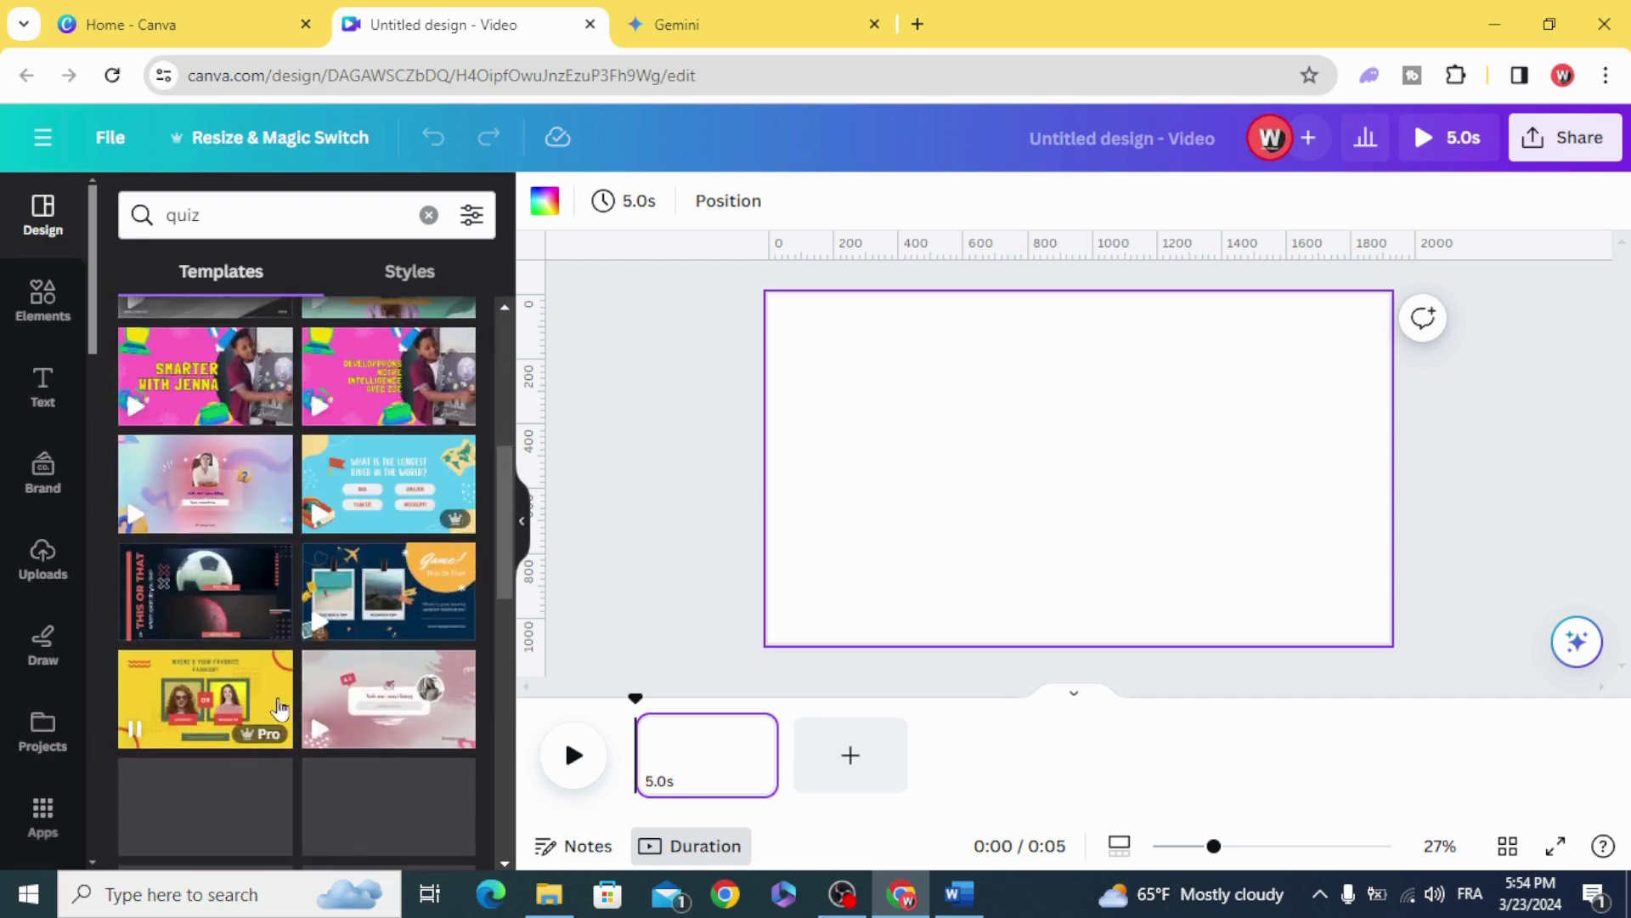
pyautogui.scroll(10, 271, 718)
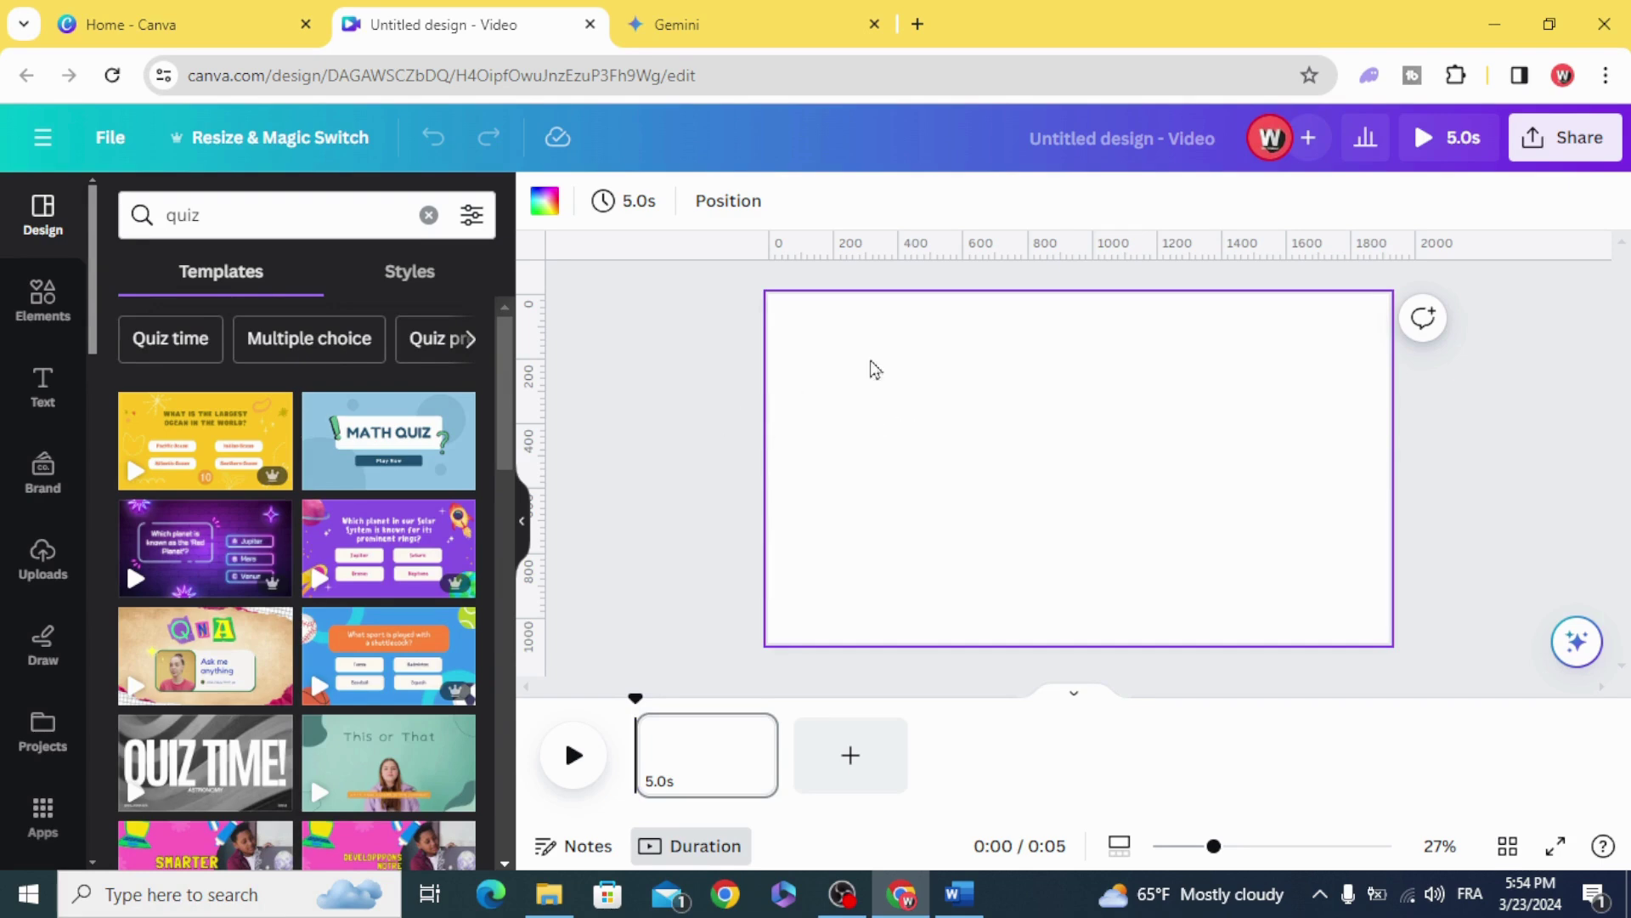
# - Set the page background colour to turquoise
pyautogui.click(545, 204)
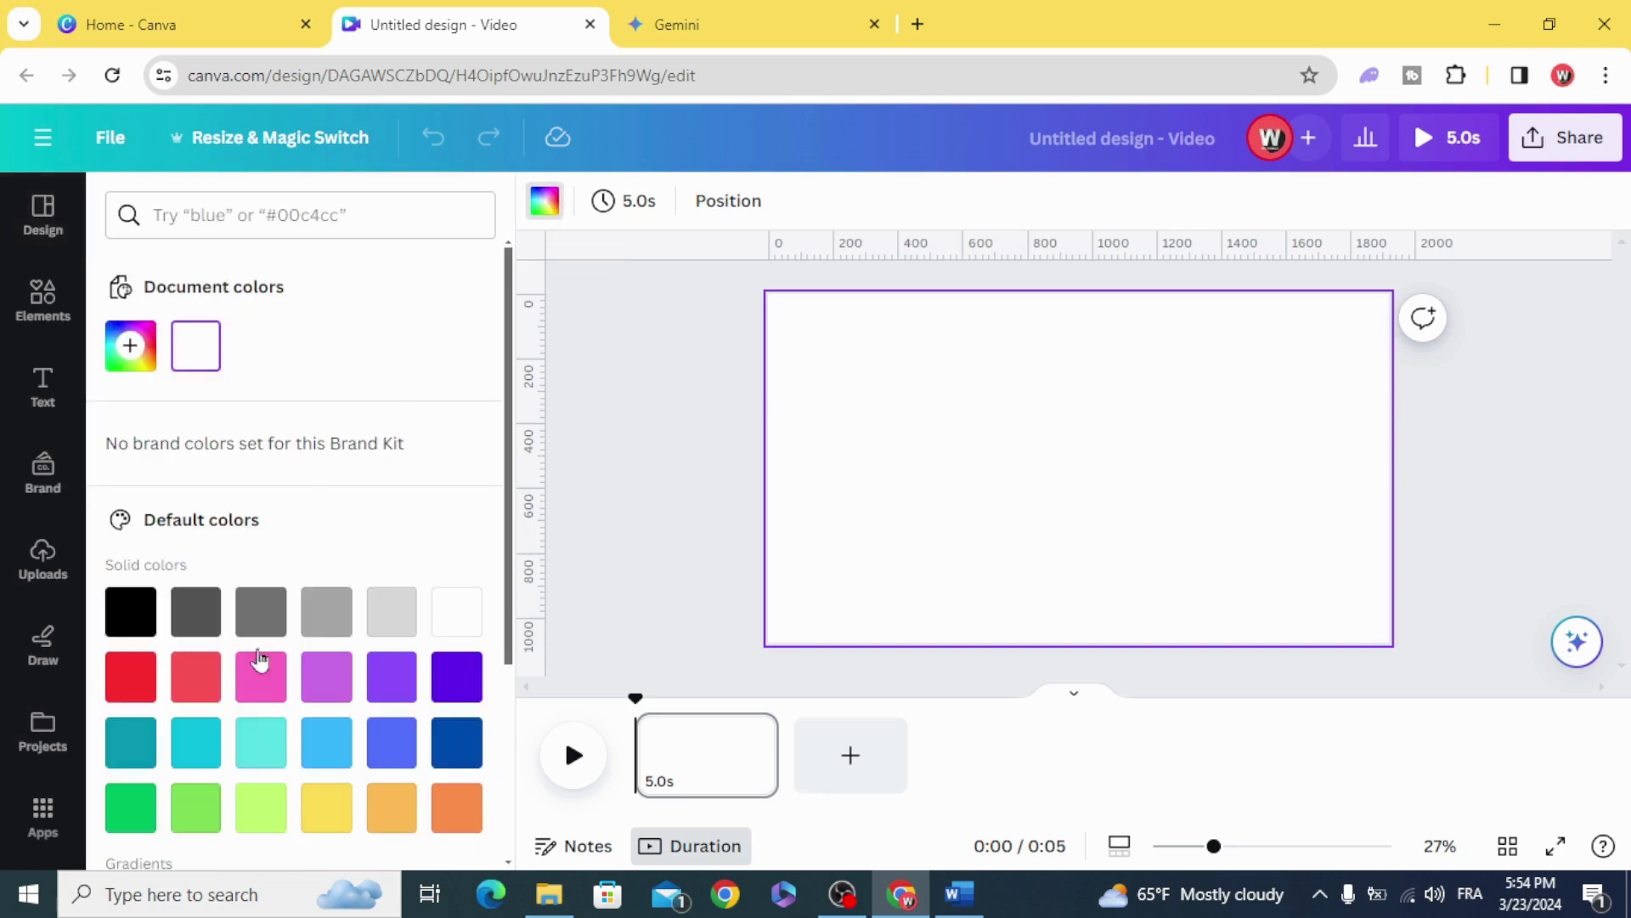
pyautogui.click(261, 742)
pyautogui.click(653, 546)
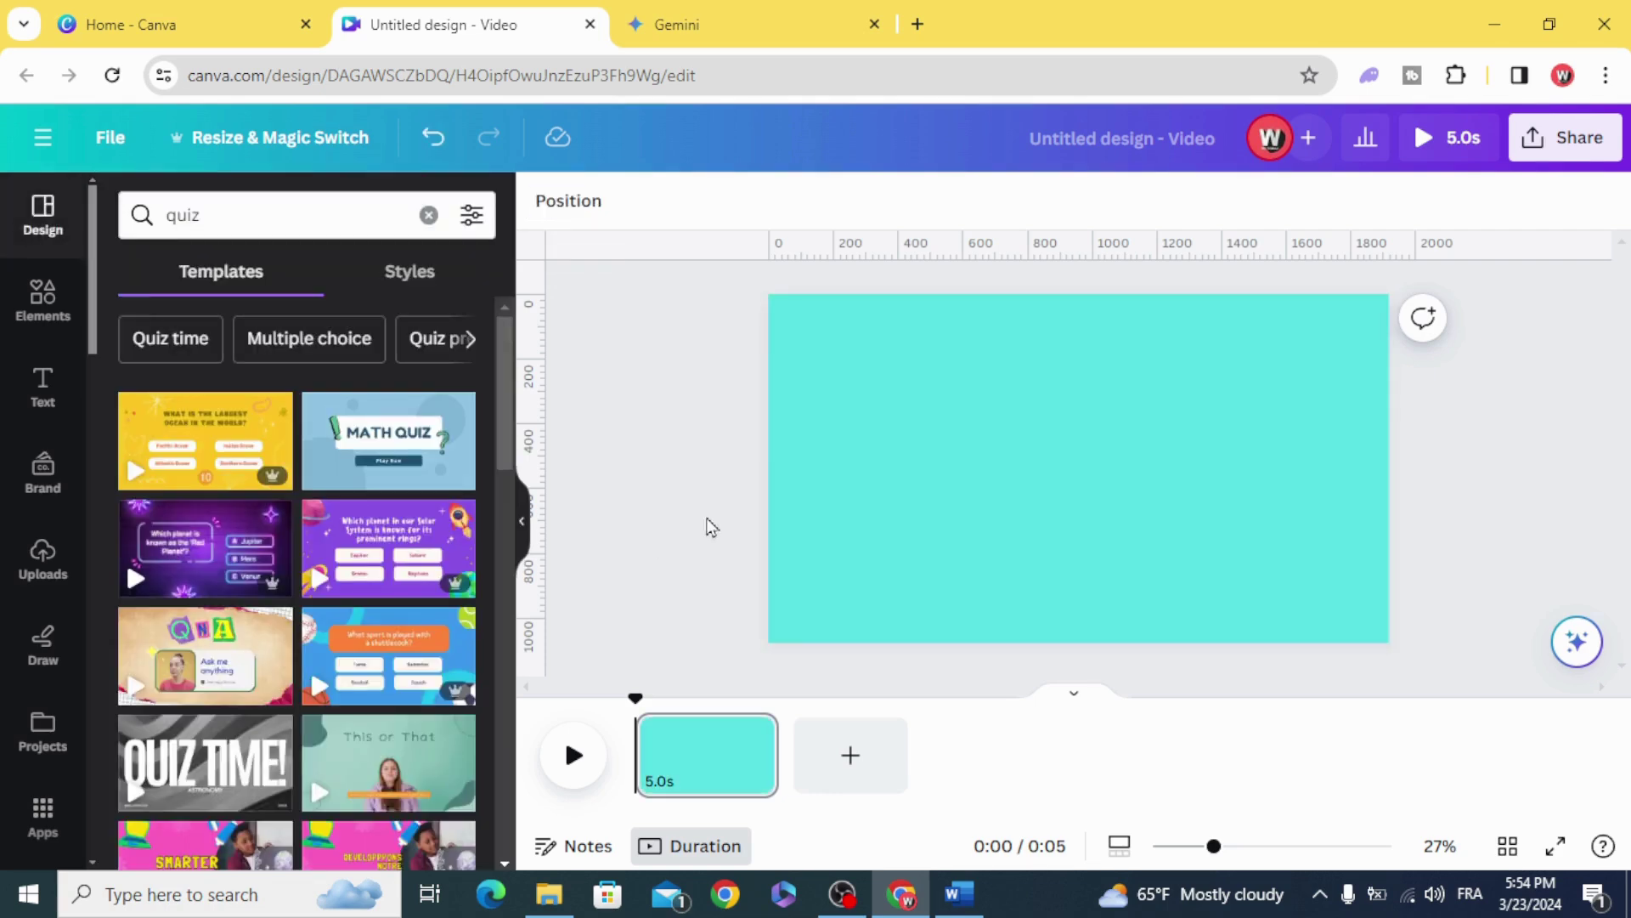
pyautogui.click(947, 459)
# - Add a rounded square, flatten it into a wide white bar, and move it left
pyautogui.click(420, 218)
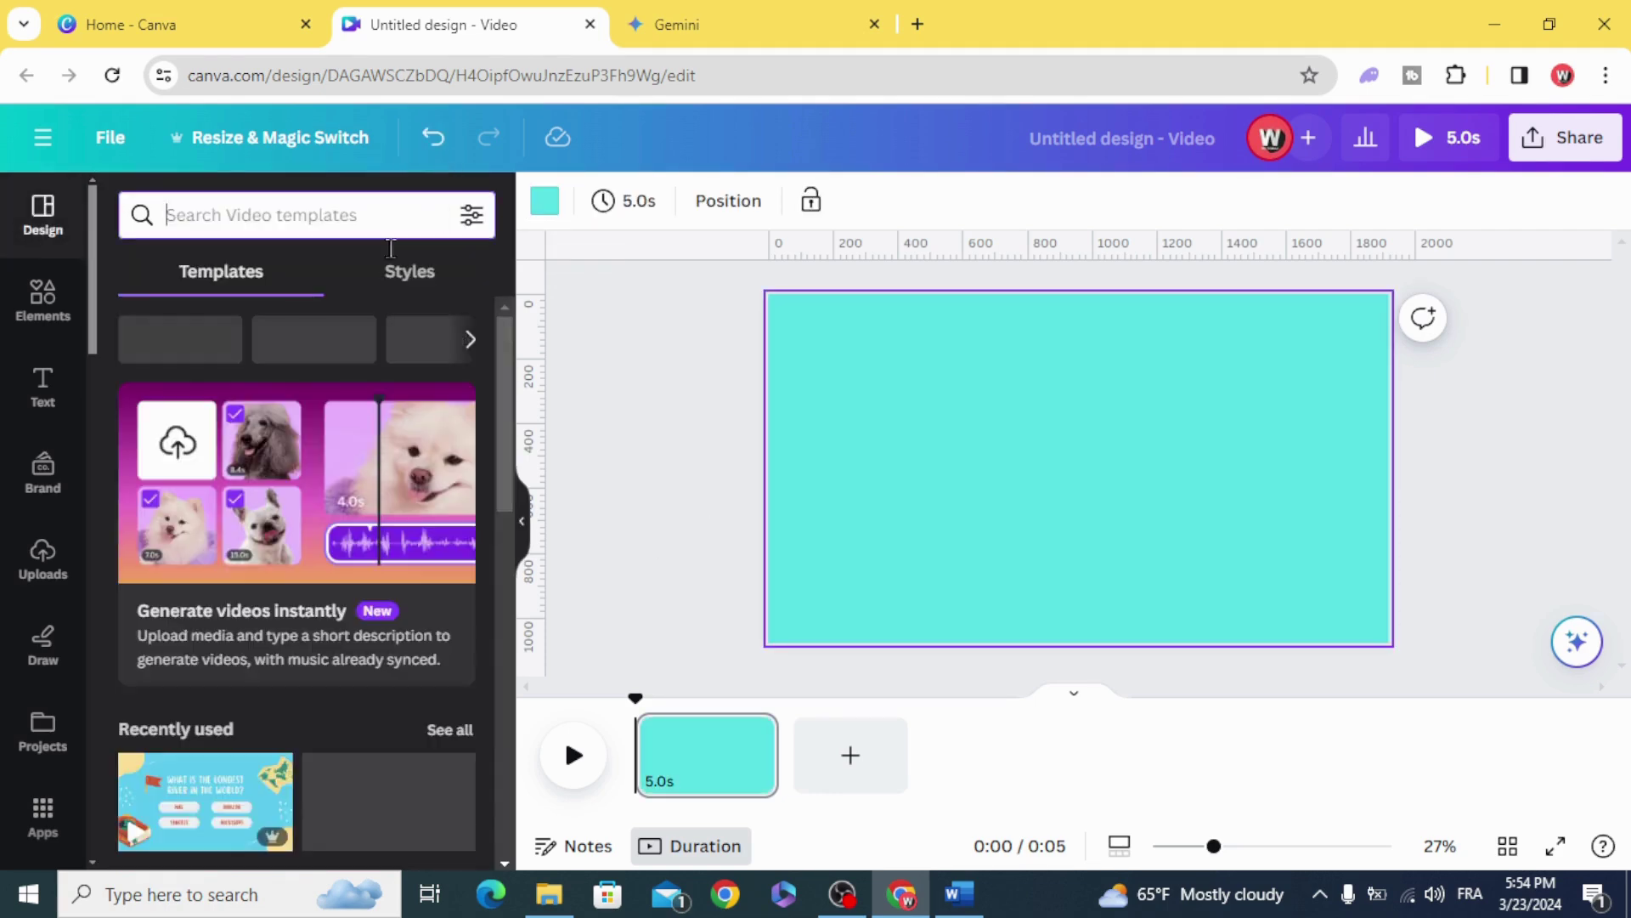
pyautogui.click(64, 325)
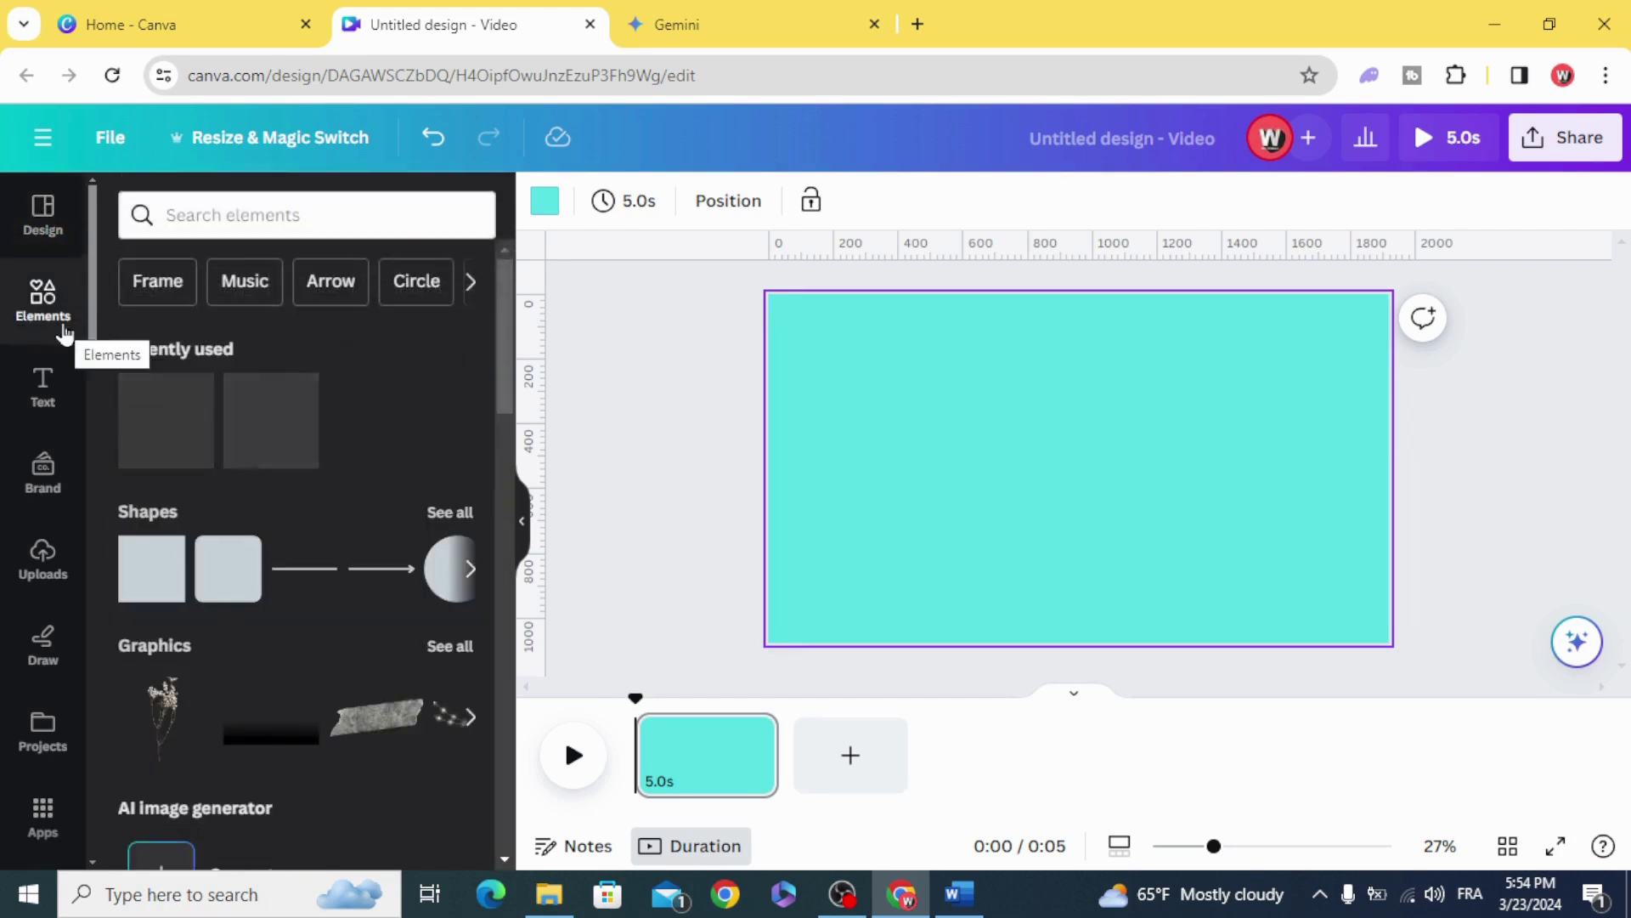
pyautogui.click(216, 583)
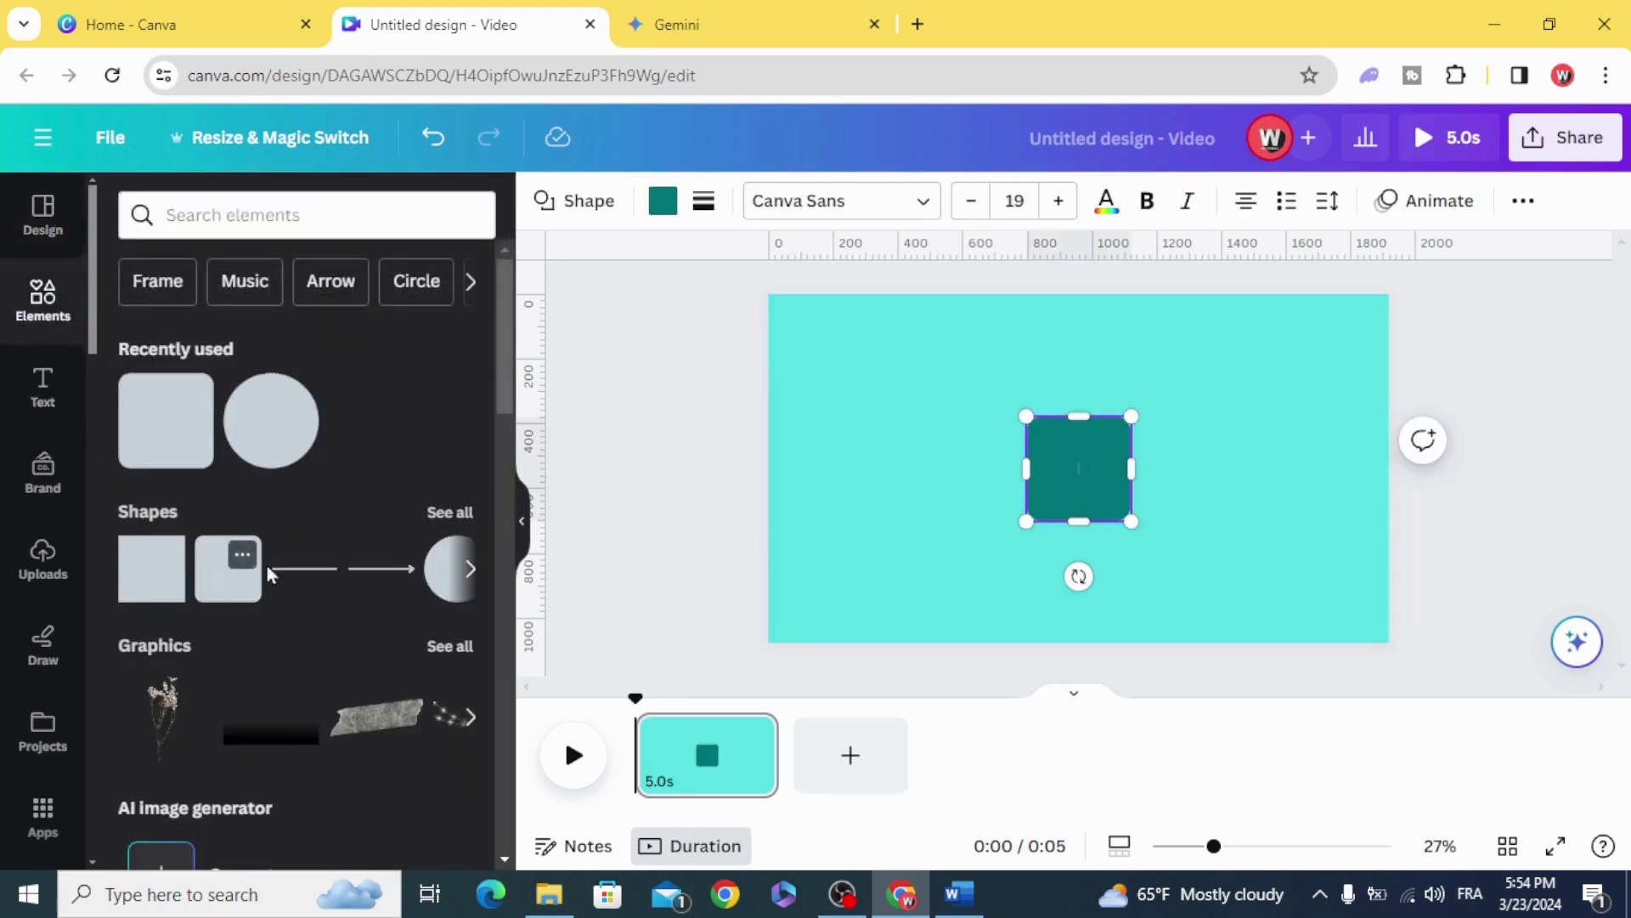
pyautogui.moveTo(1075, 416)
pyautogui.mouseDown()
pyautogui.moveTo(1072, 464)
pyautogui.moveTo(882, 495)
pyautogui.mouseUp()
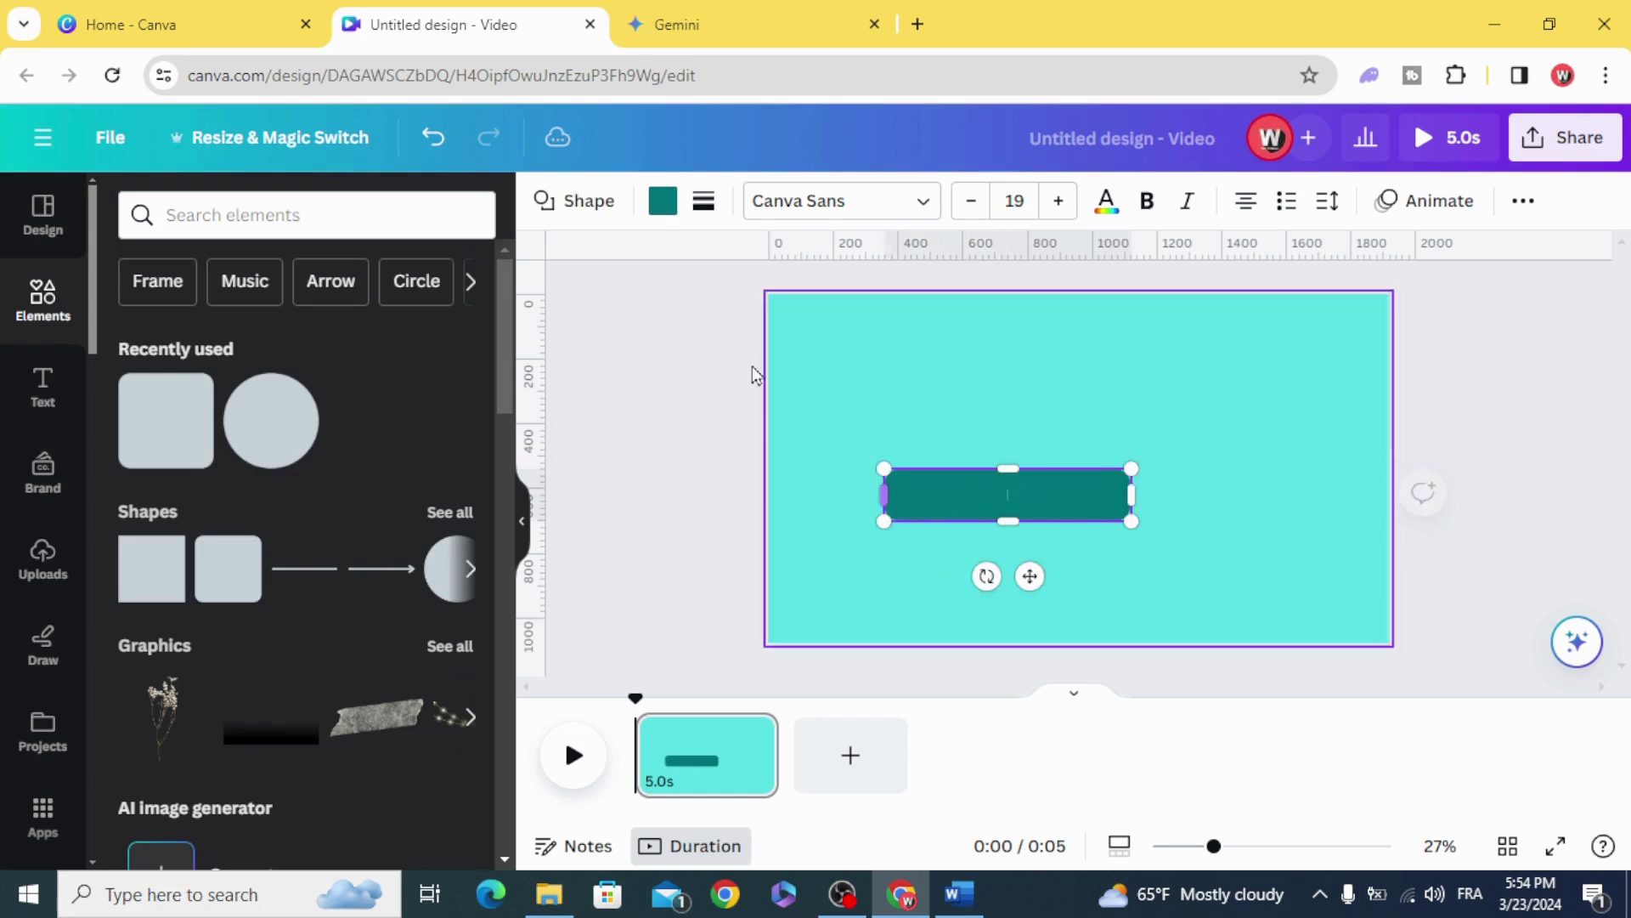
pyautogui.click(662, 201)
pyautogui.click(390, 345)
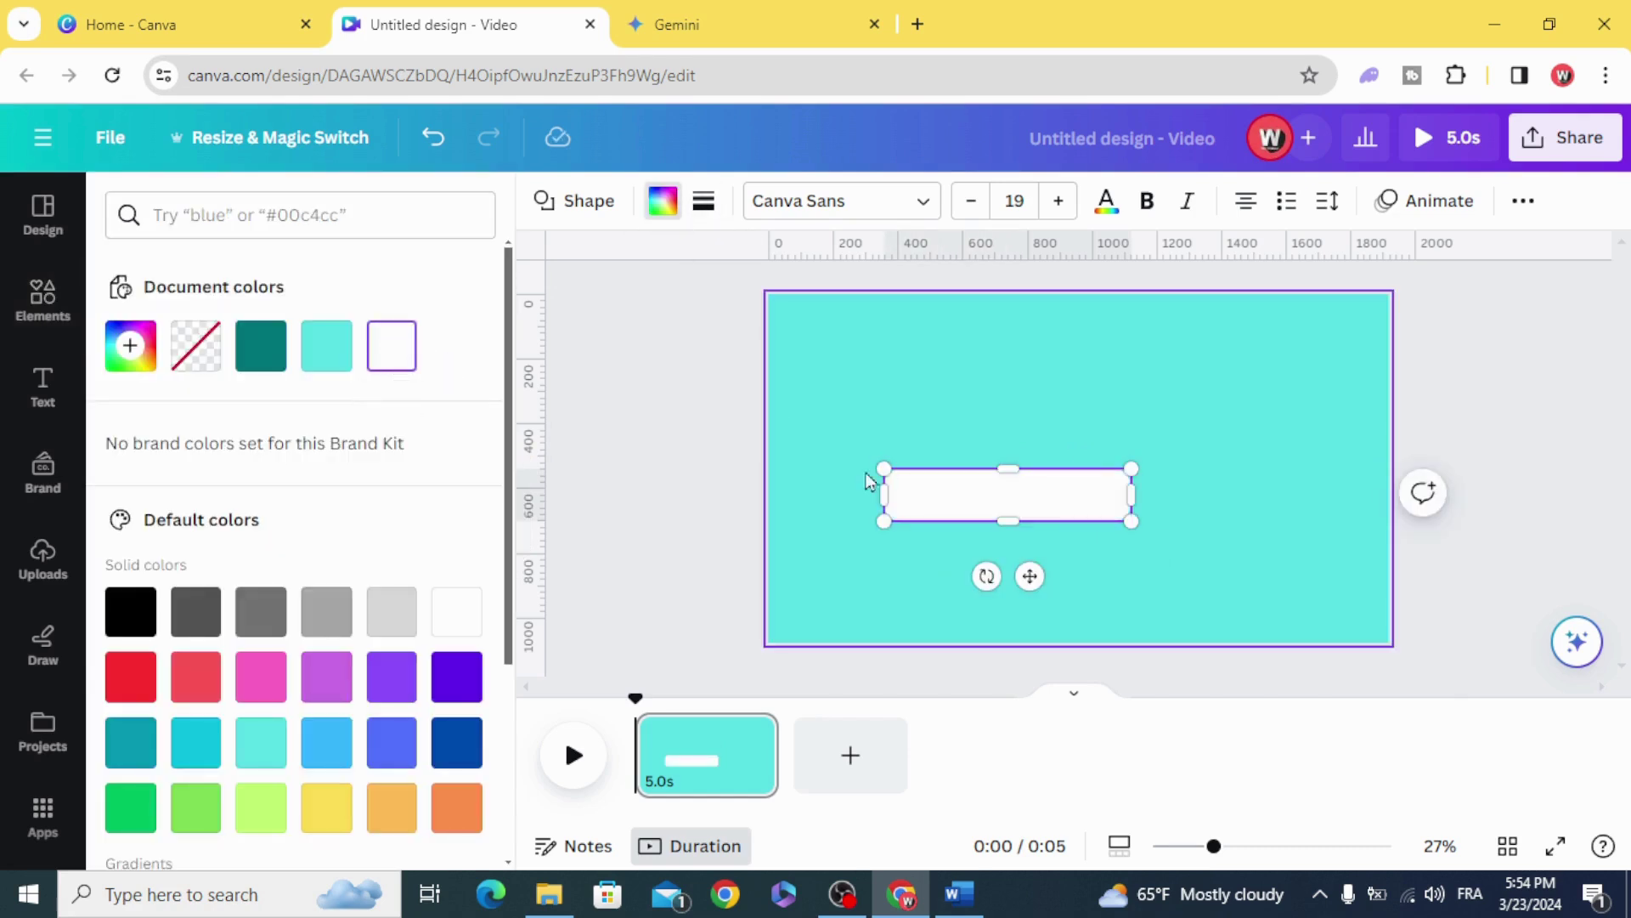
pyautogui.click(874, 479)
pyautogui.moveTo(968, 500); pyautogui.dragTo(886, 493)
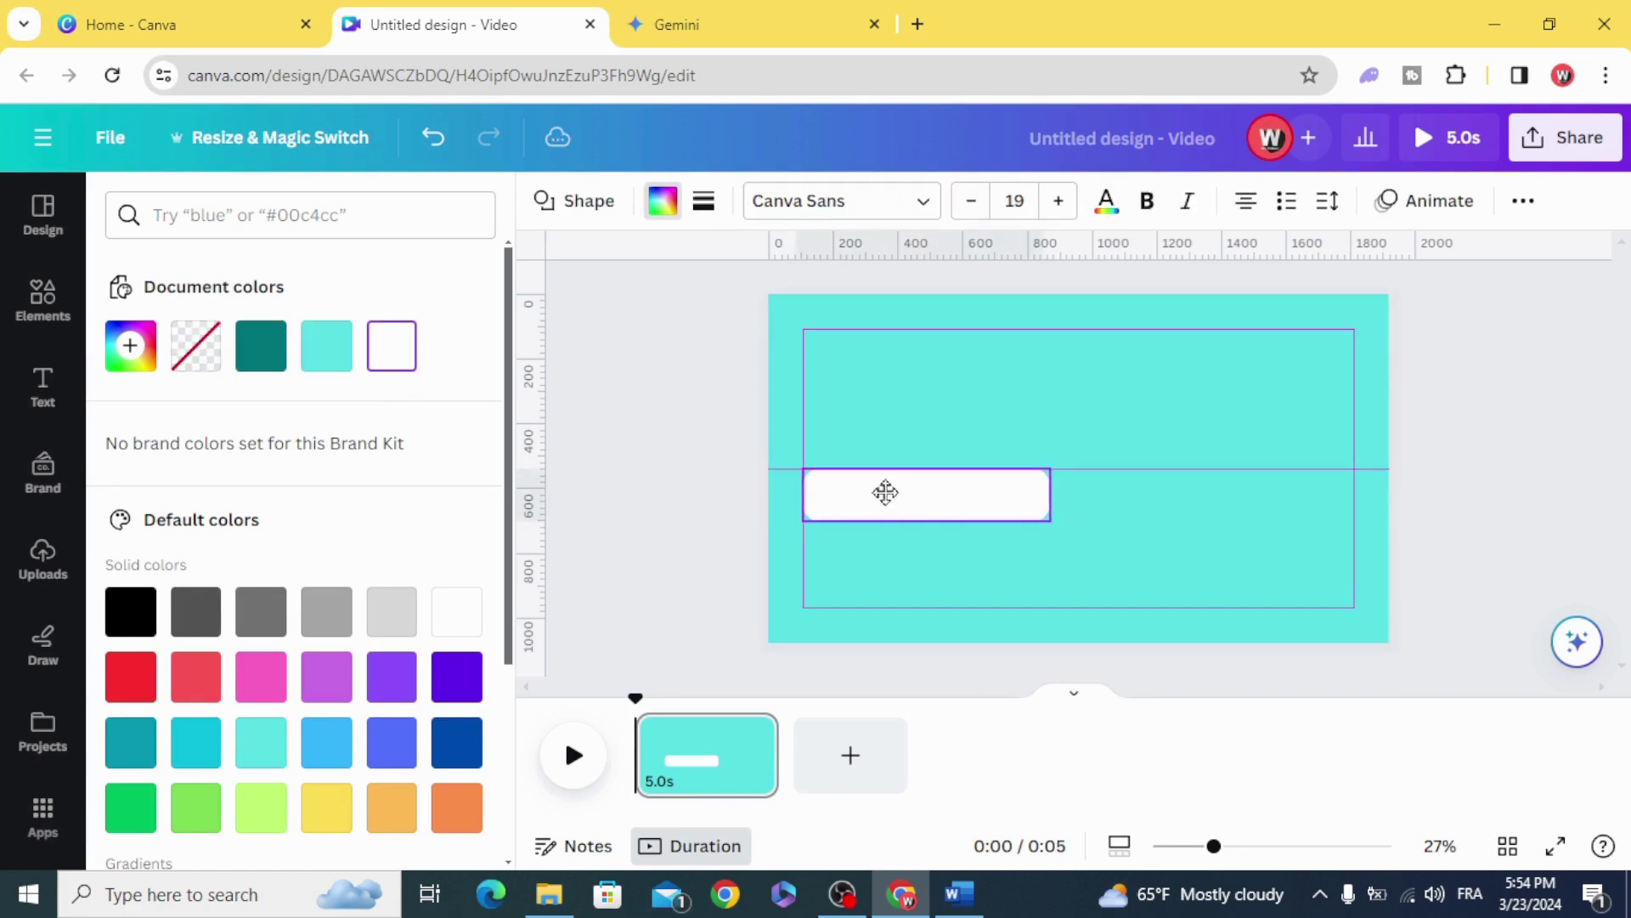
pyautogui.click(667, 461)
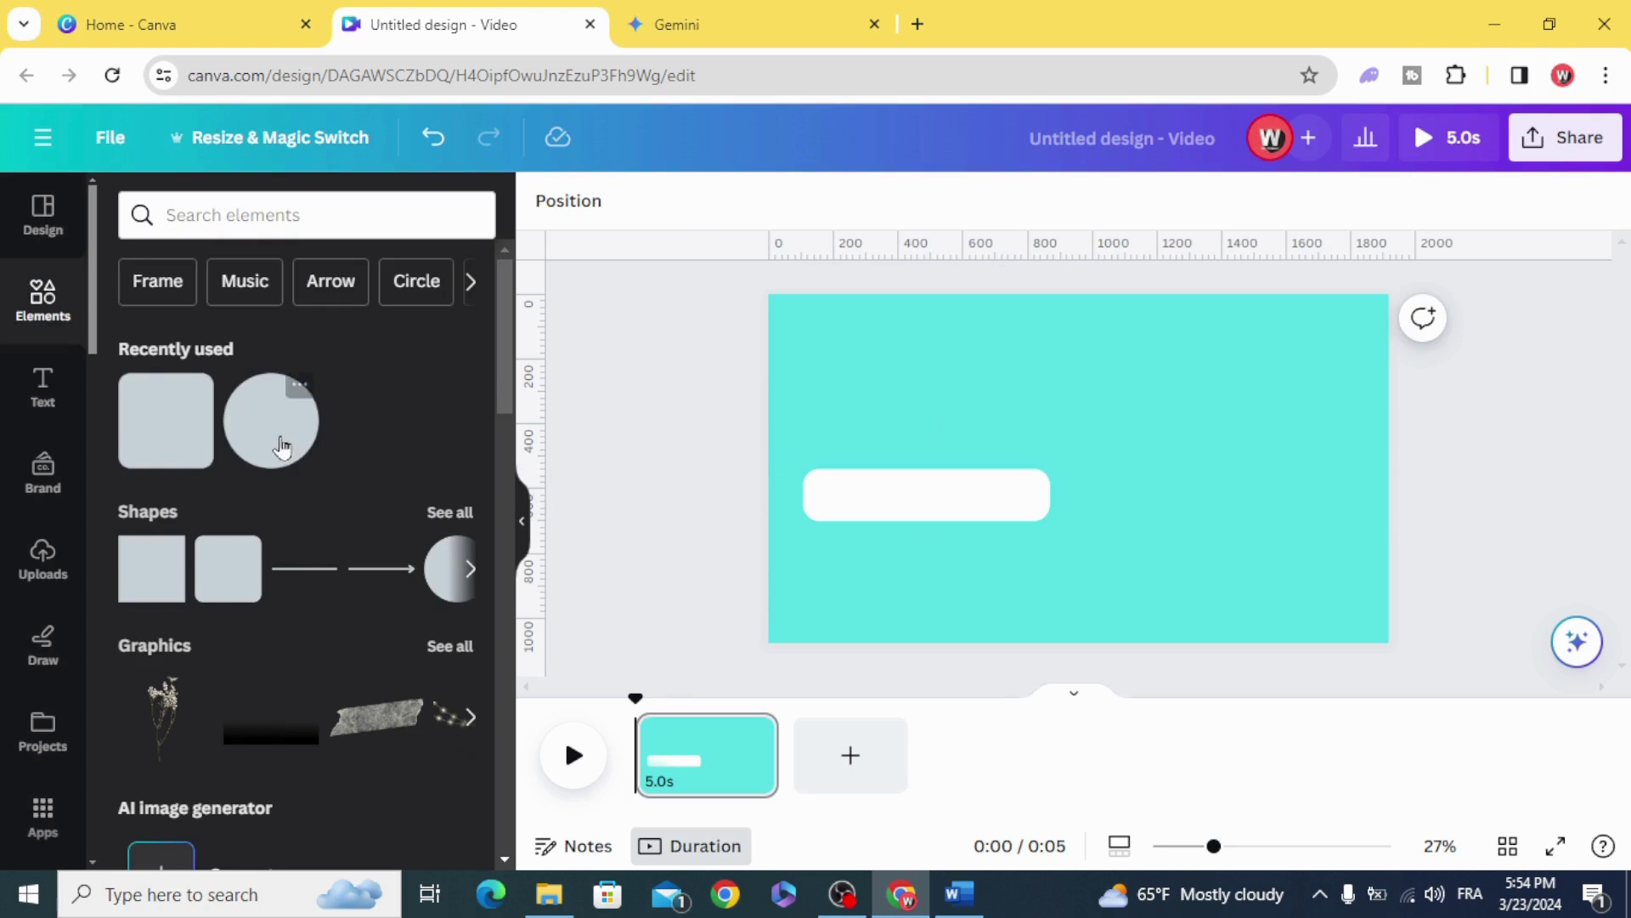
# - Add a circle sized to the bar height and fill it red (#FF0045)
pyautogui.click(285, 418)
pyautogui.moveTo(1132, 416)
pyautogui.mouseDown()
pyautogui.moveTo(1094, 453)
pyautogui.moveTo(803, 495)
pyautogui.mouseUp()
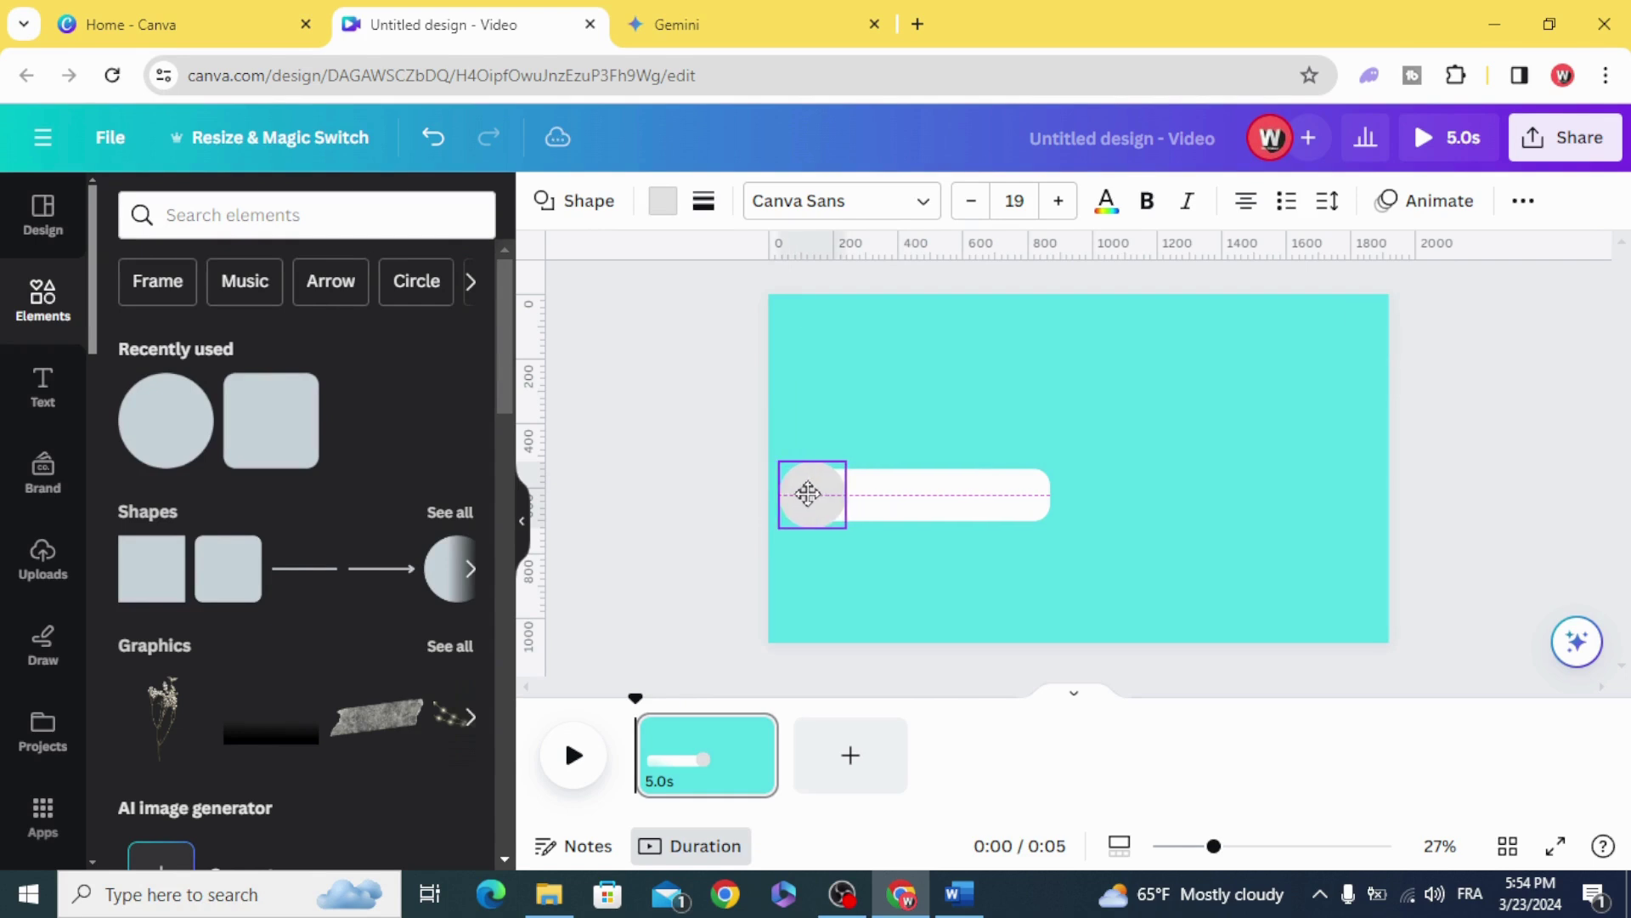
pyautogui.click(663, 204)
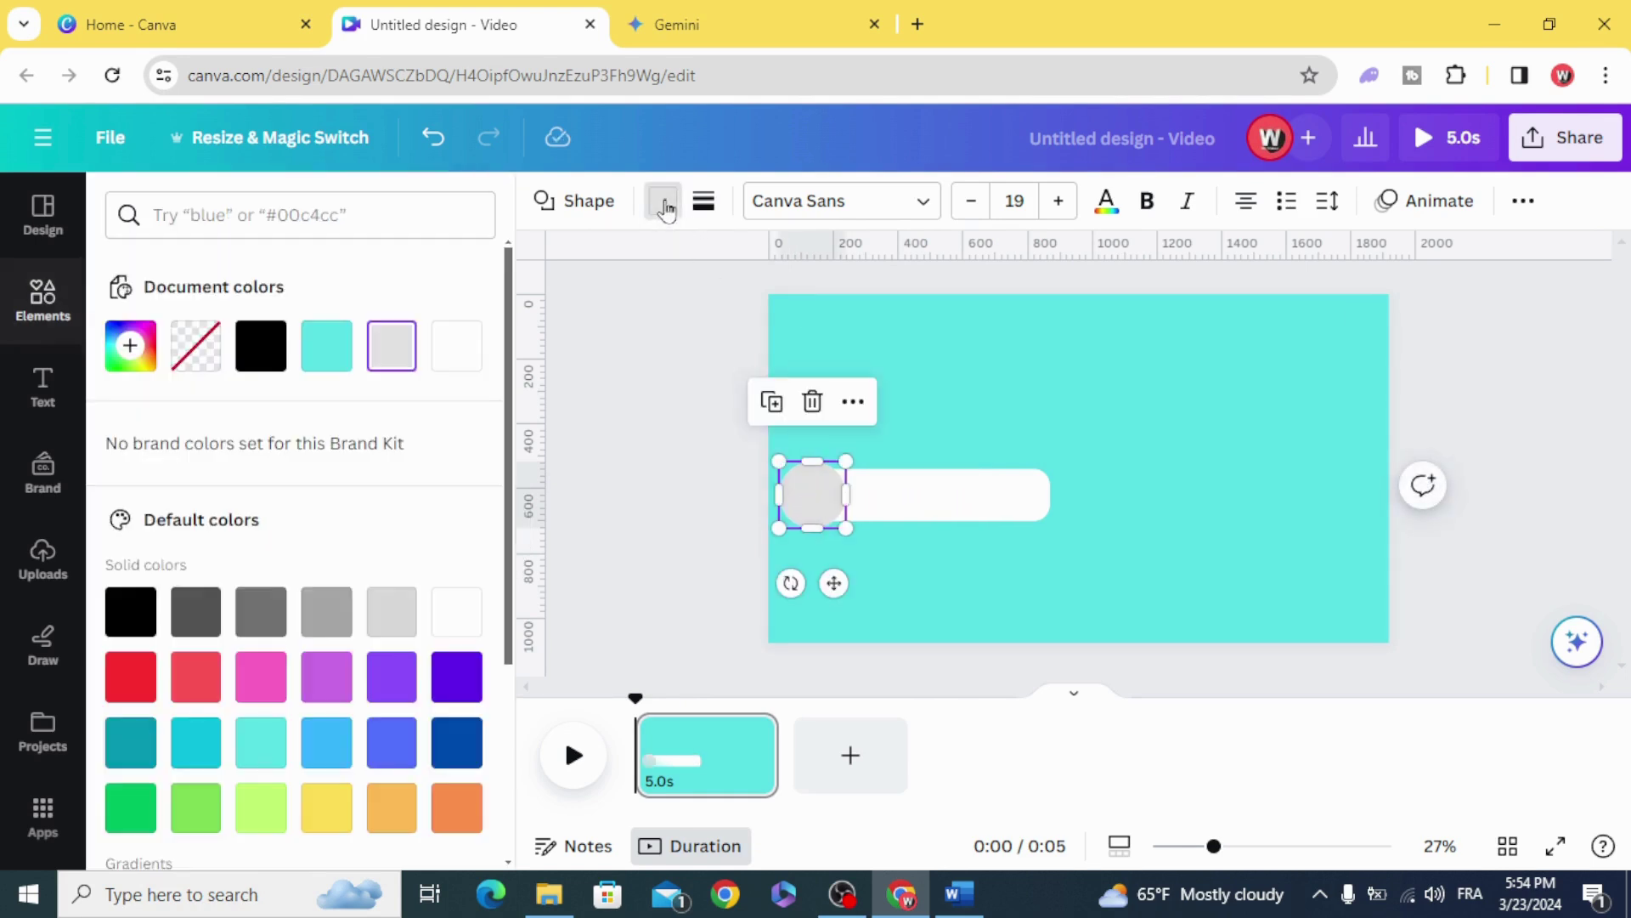
pyautogui.click(129, 334)
pyautogui.moveTo(426, 538); pyautogui.dragTo(483, 432)
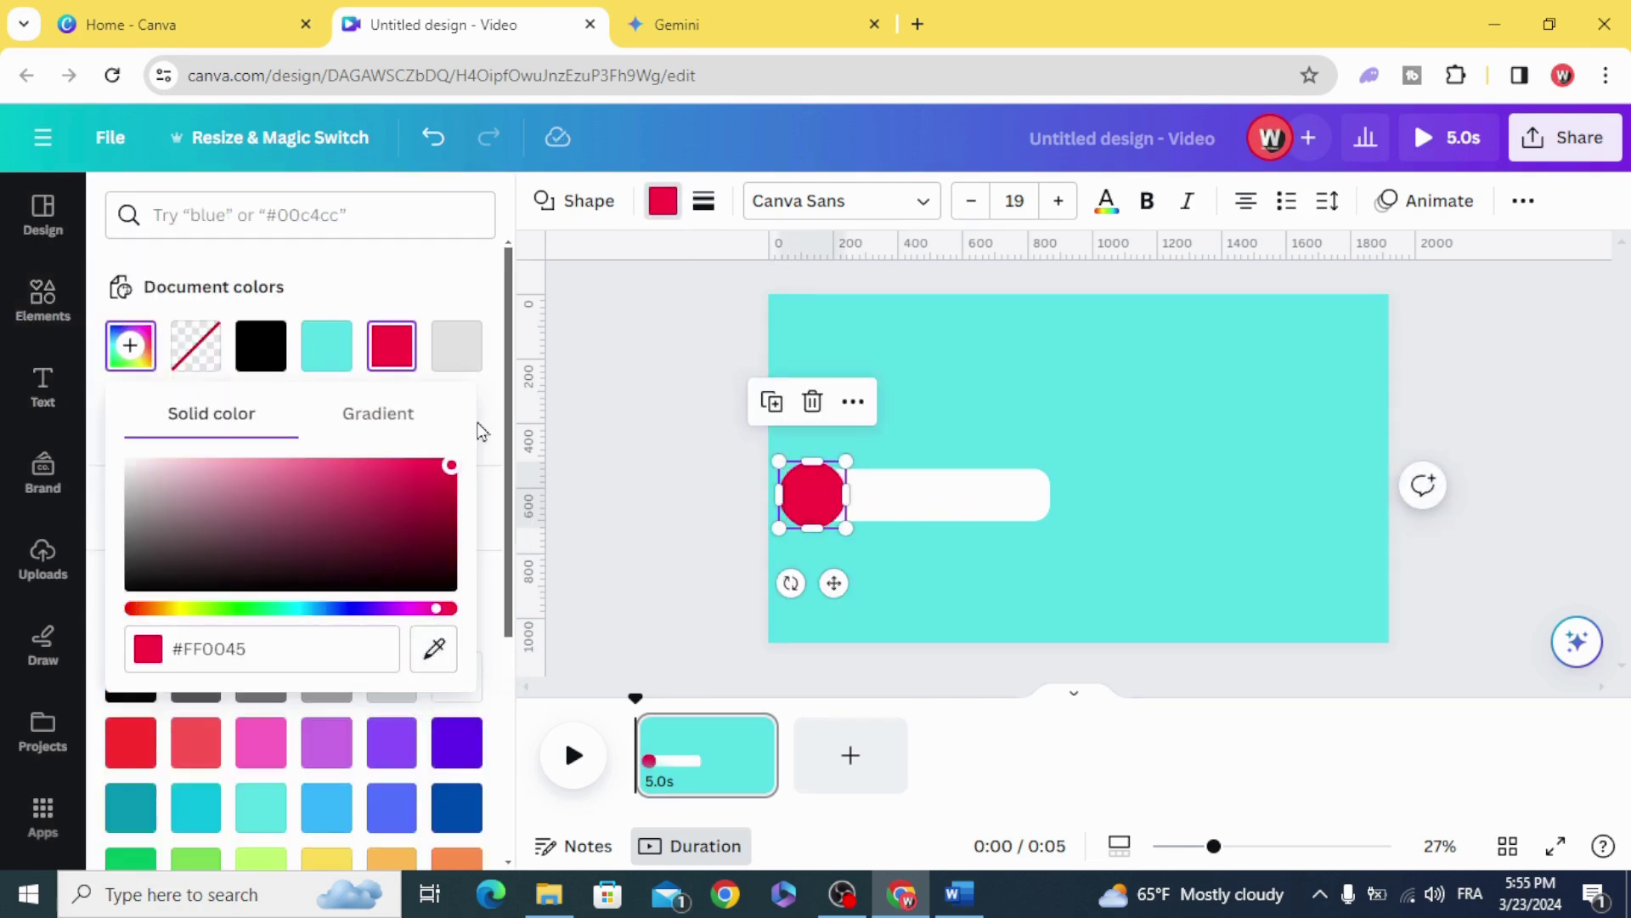
pyautogui.click(624, 444)
# - Duplicate the circle-and-bar pair three times into a two-by-two grid
pyautogui.moveTo(673, 410); pyautogui.dragTo(816, 496)
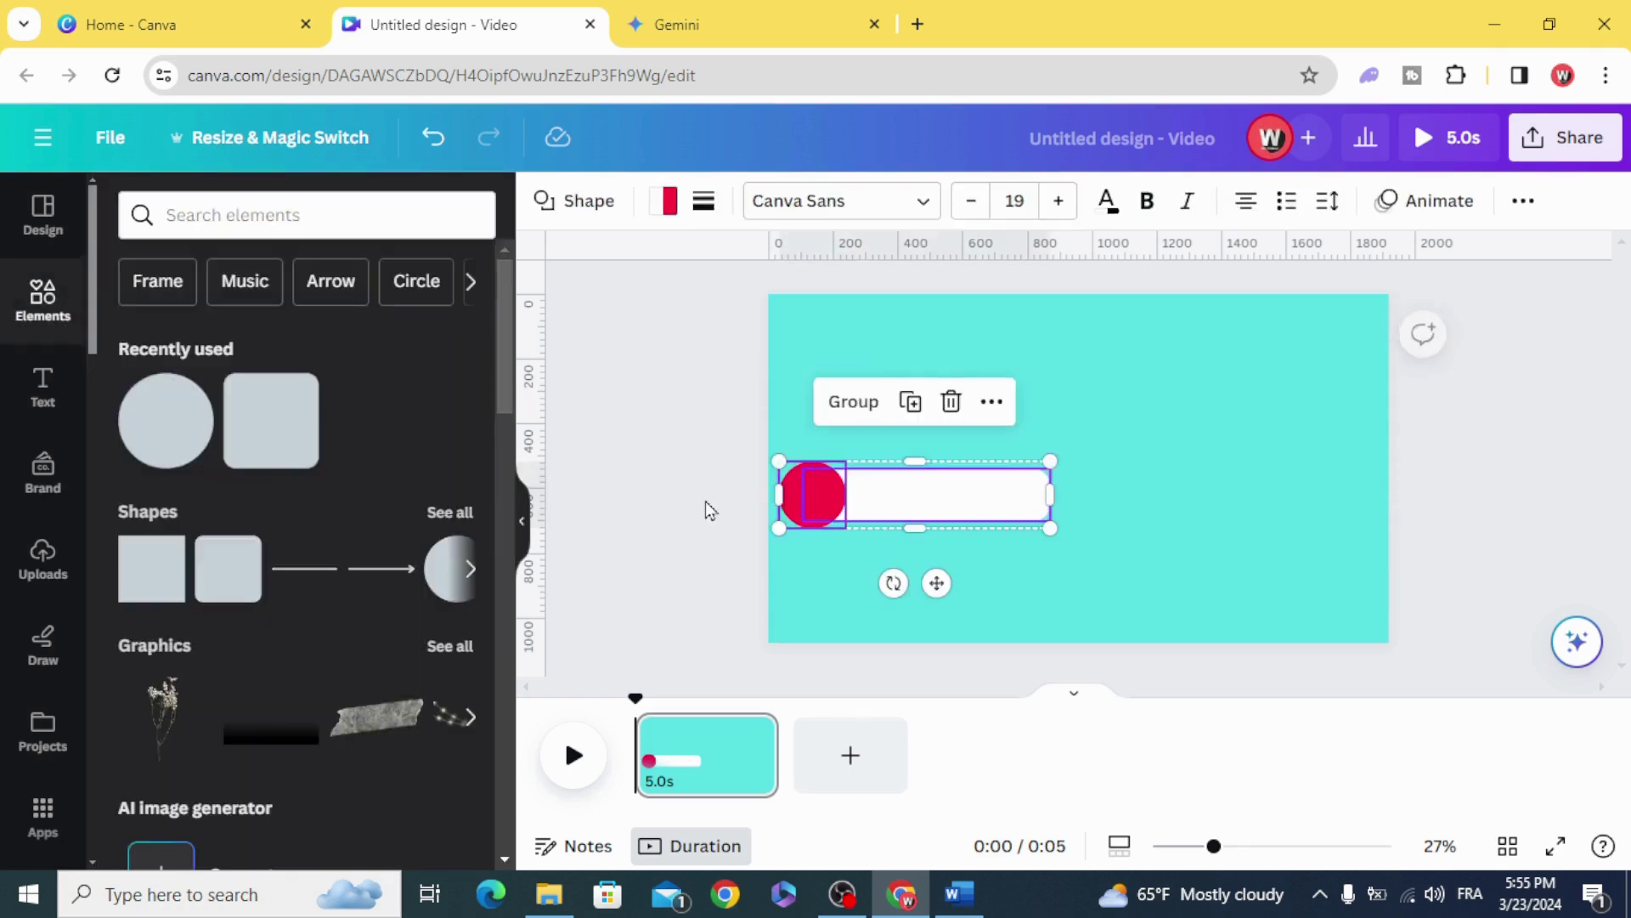
pyautogui.click(686, 420)
pyautogui.moveTo(686, 419)
pyautogui.mouseDown()
pyautogui.moveTo(932, 567)
pyautogui.moveTo(945, 518)
pyautogui.mouseUp()
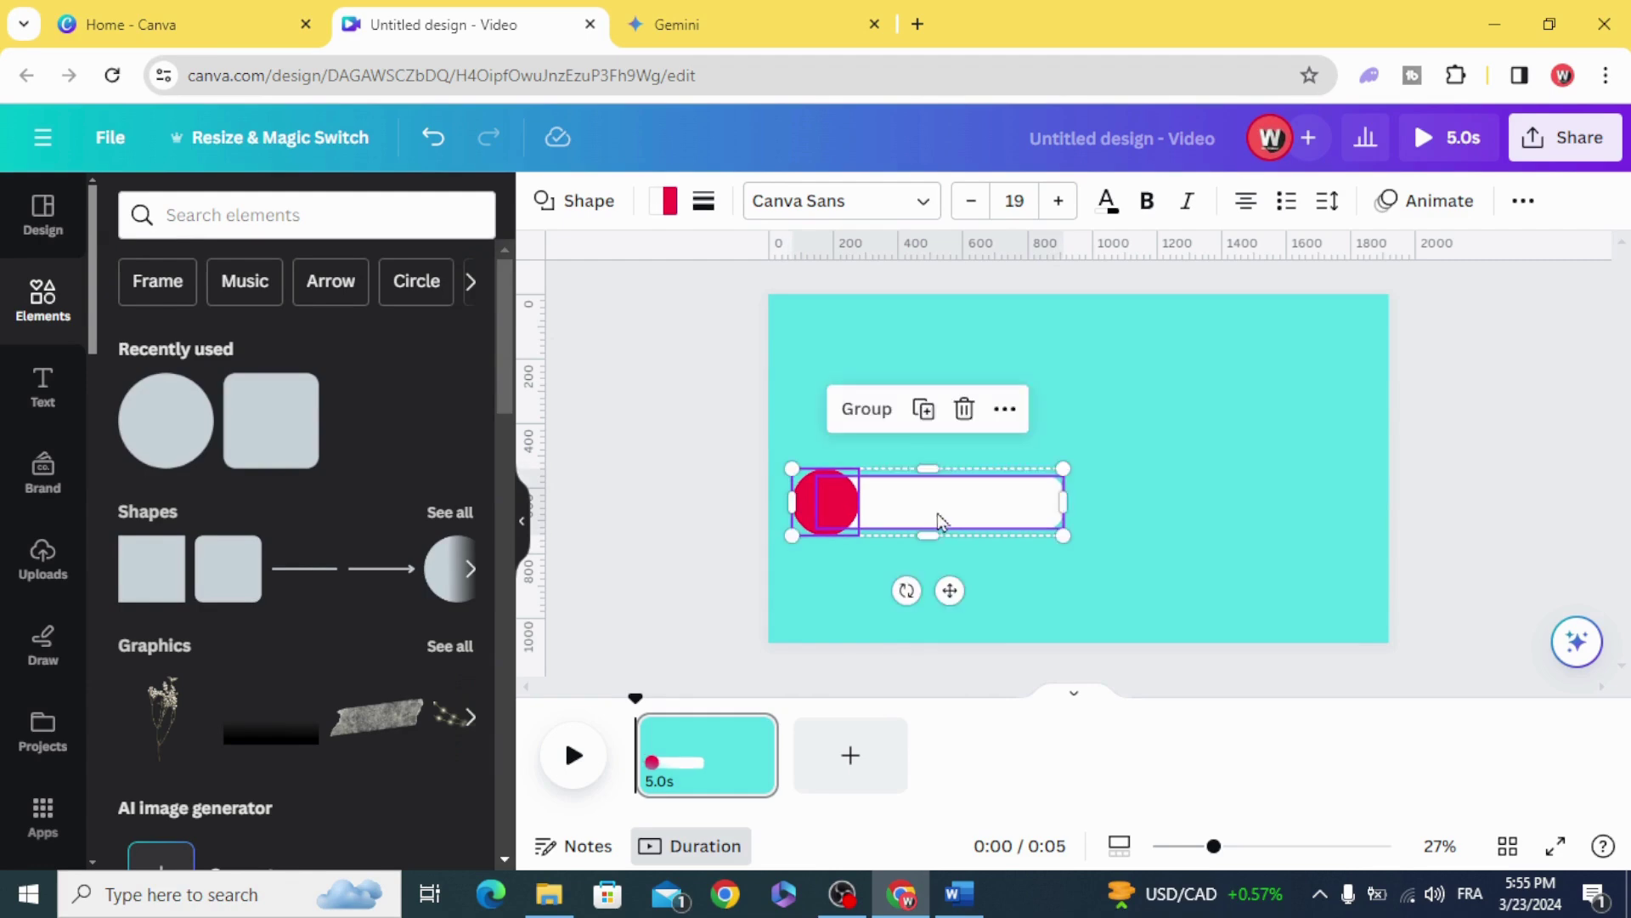
pyautogui.click(1005, 419)
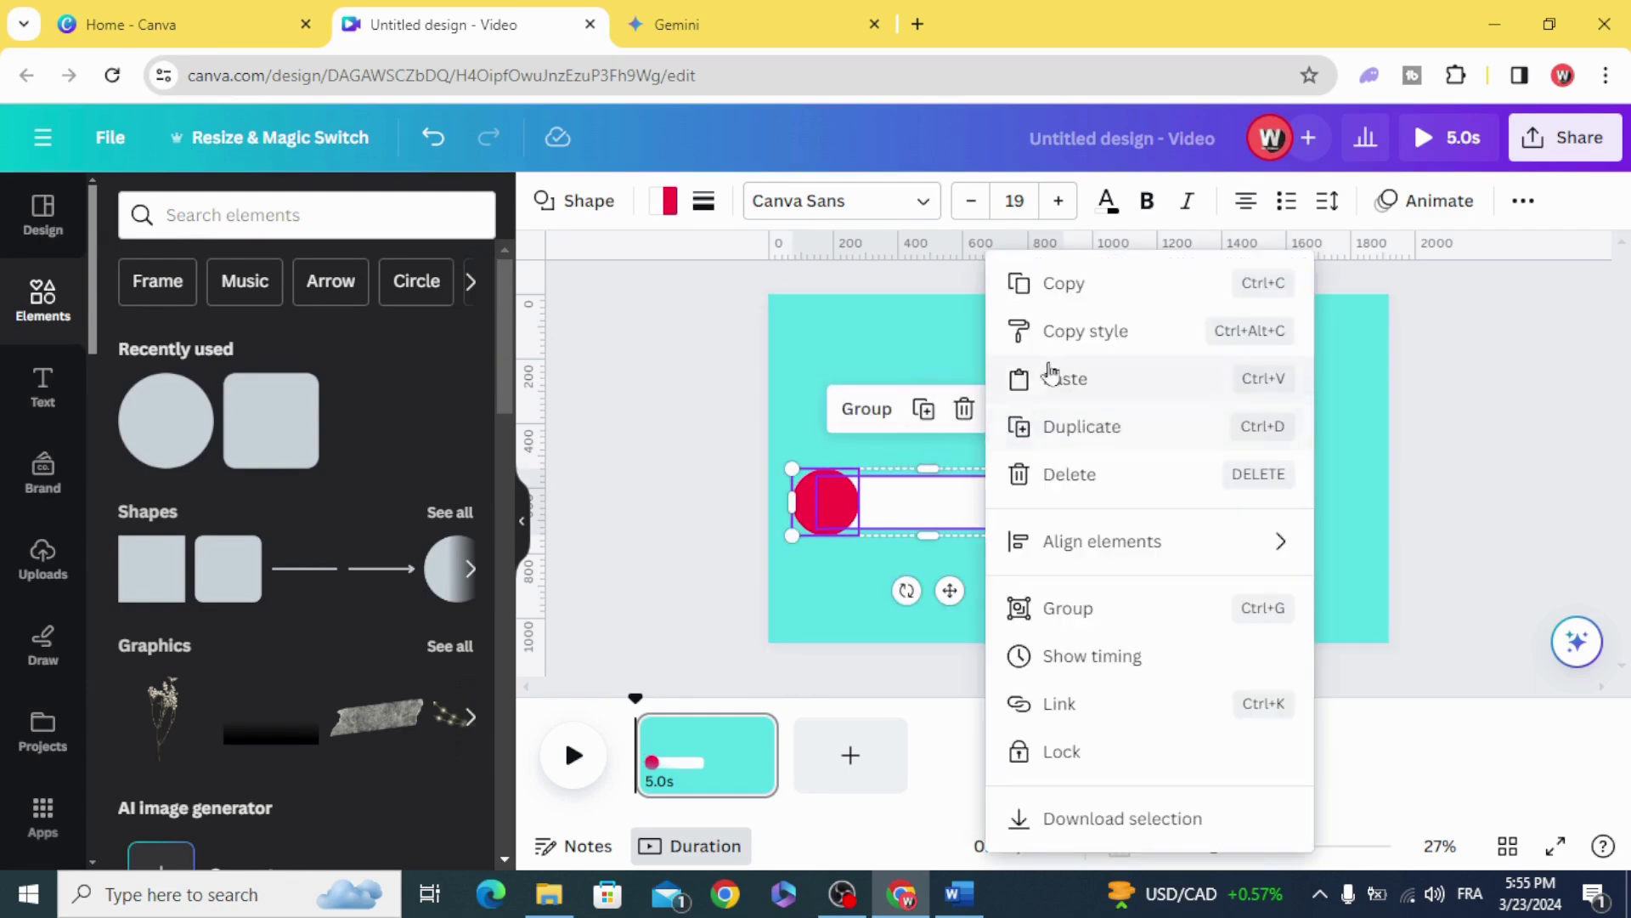
pyautogui.click(1096, 425)
pyautogui.moveTo(929, 514); pyautogui.dragTo(1216, 509)
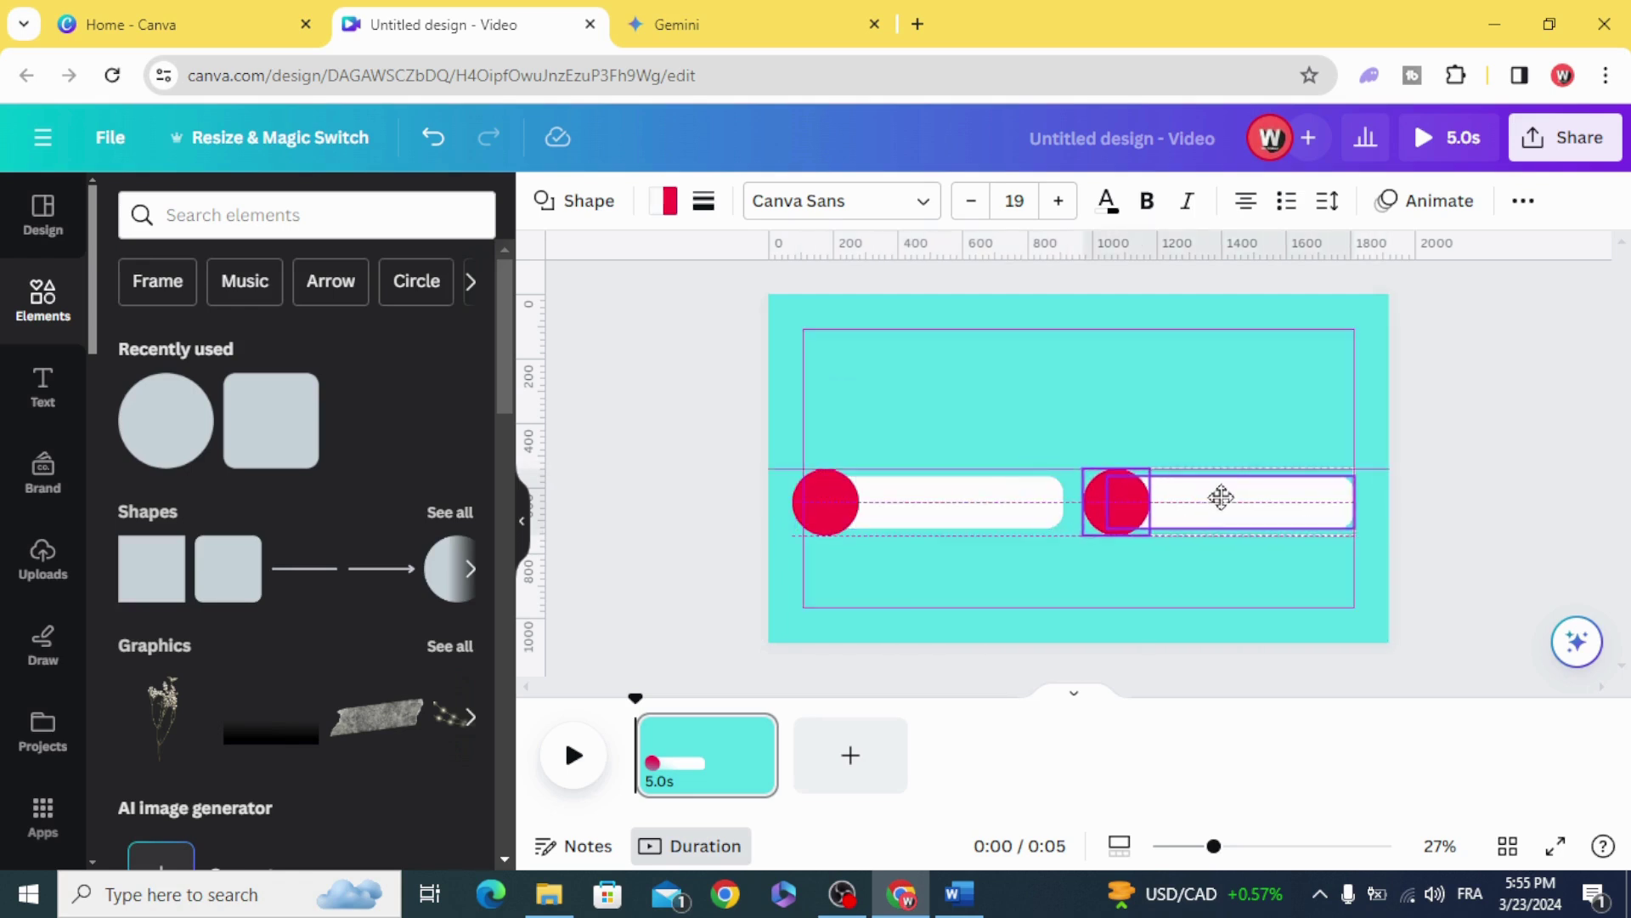
pyautogui.click(1295, 409)
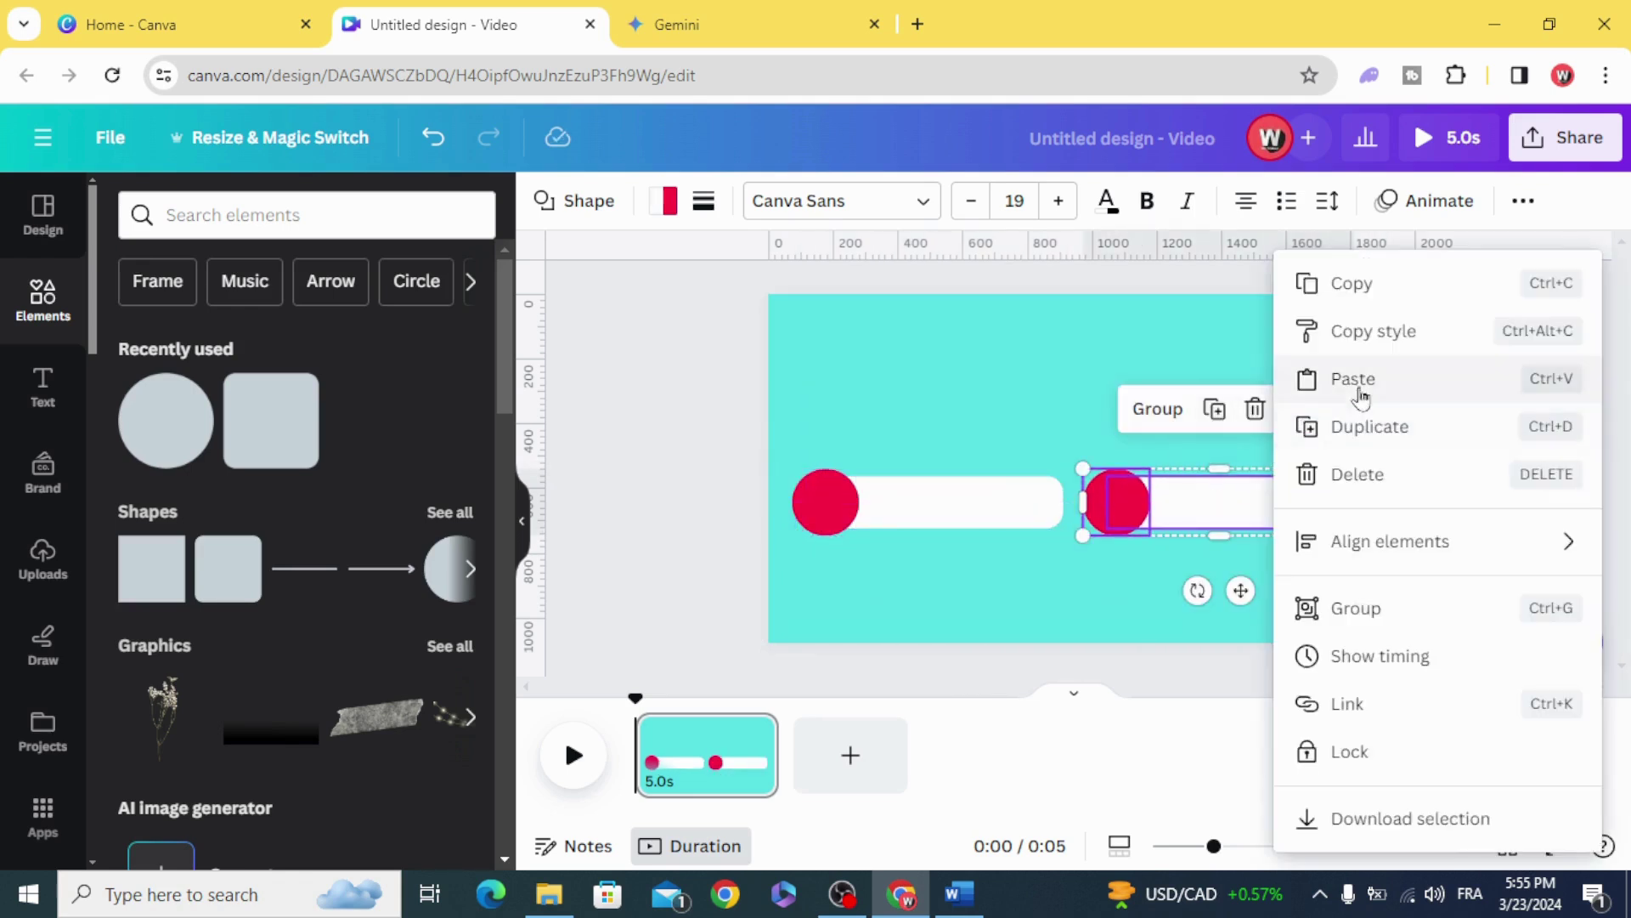
pyautogui.click(1402, 431)
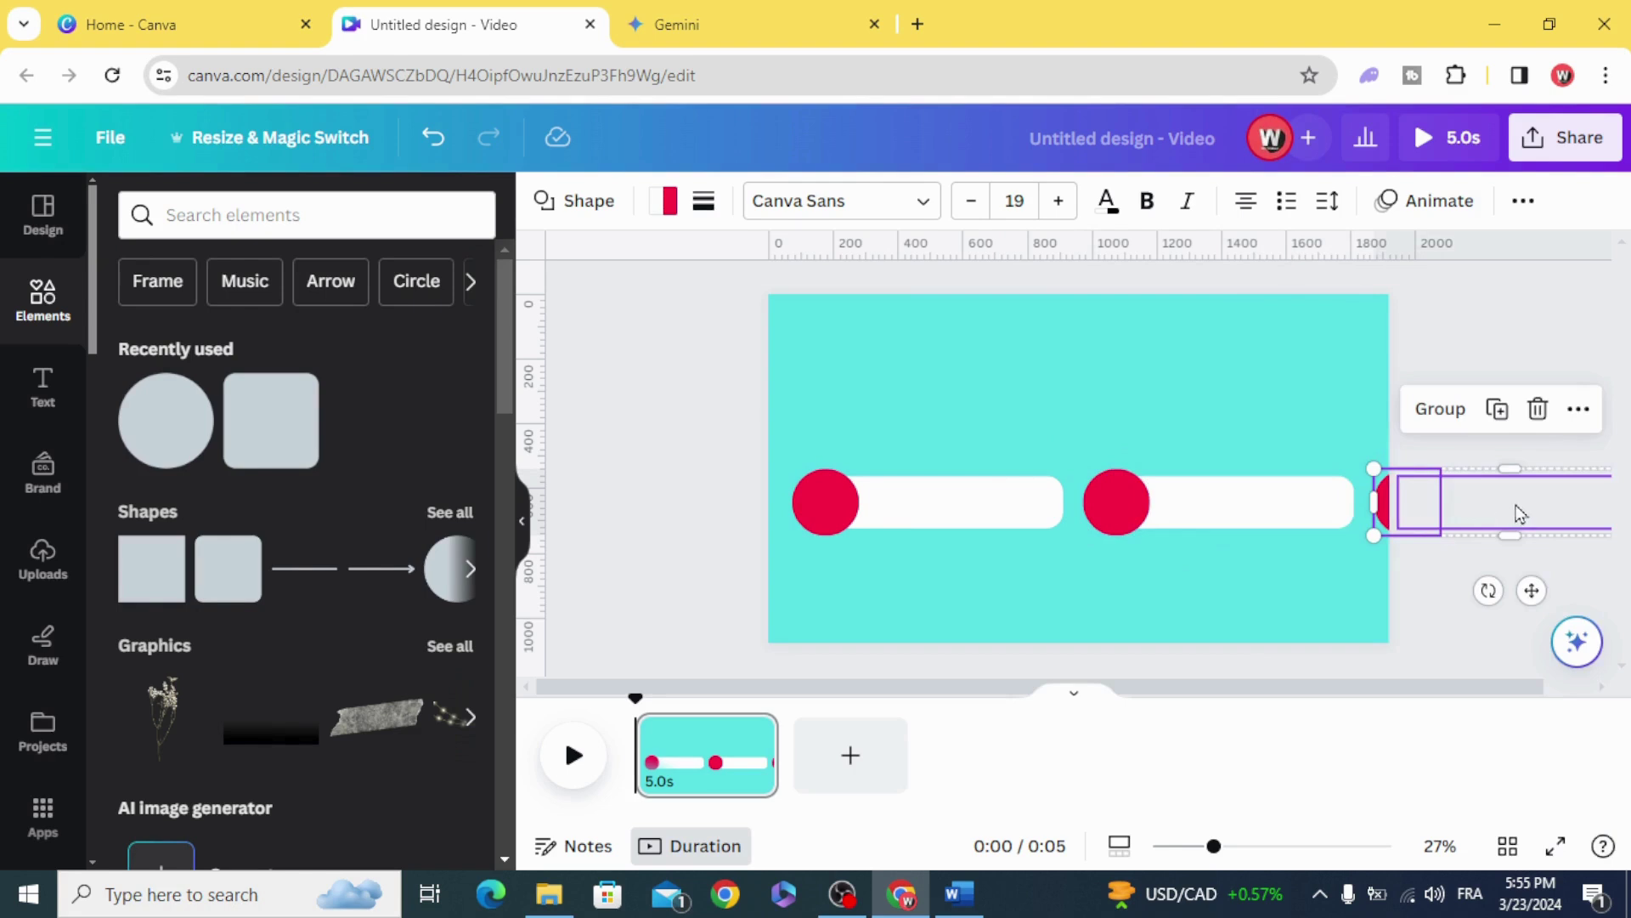
pyautogui.moveTo(1516, 514); pyautogui.dragTo(934, 597)
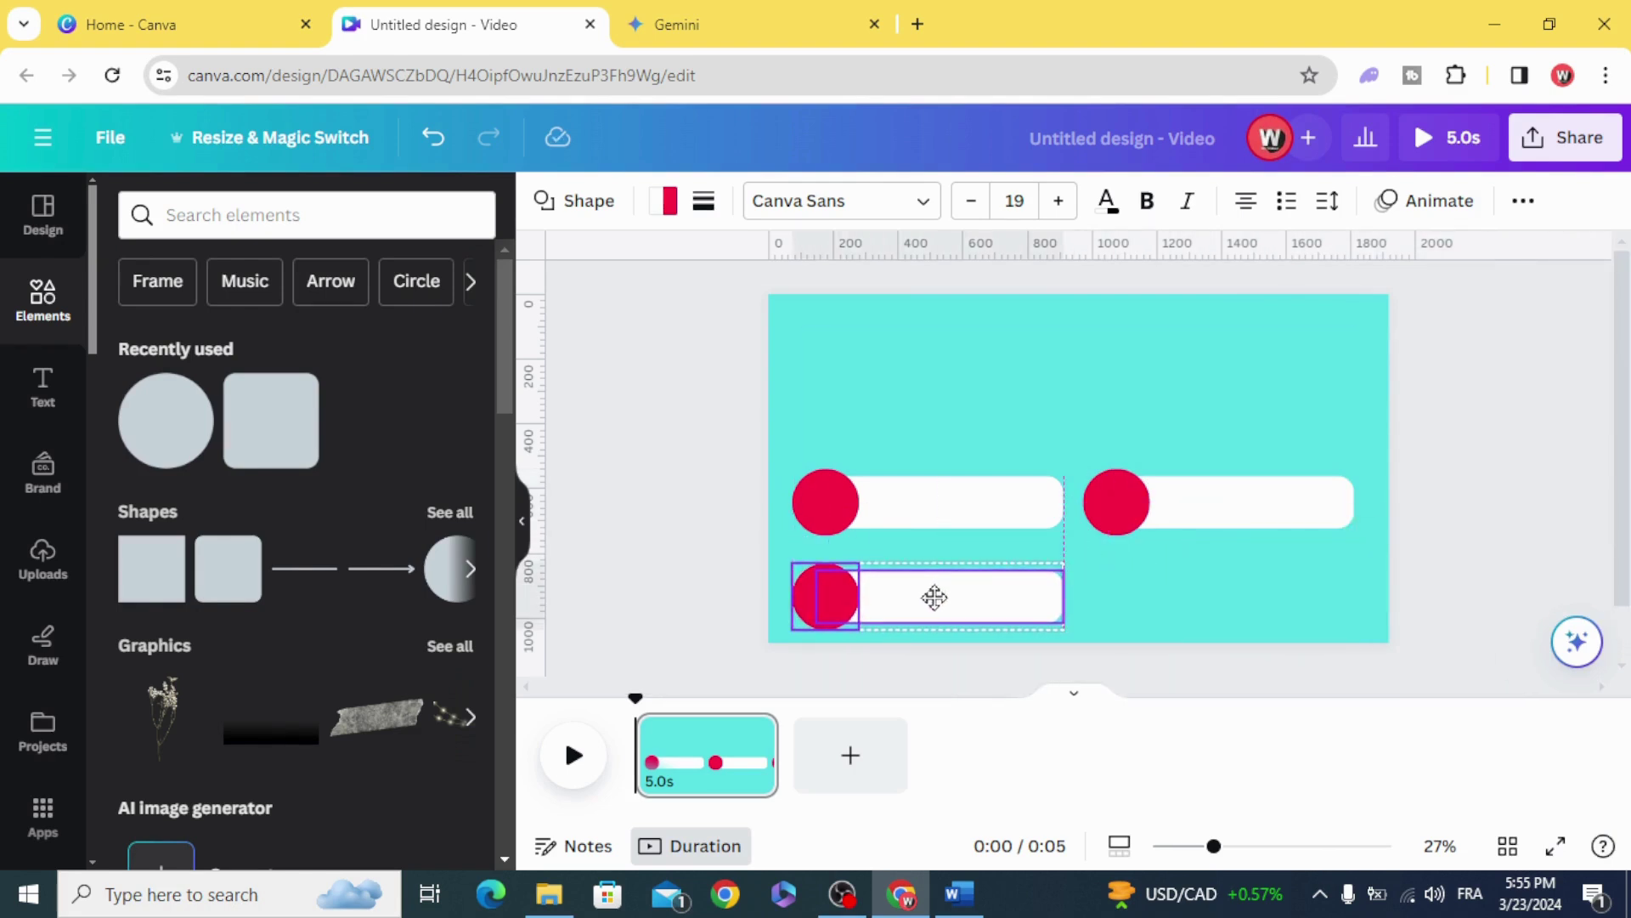
pyautogui.click(923, 503)
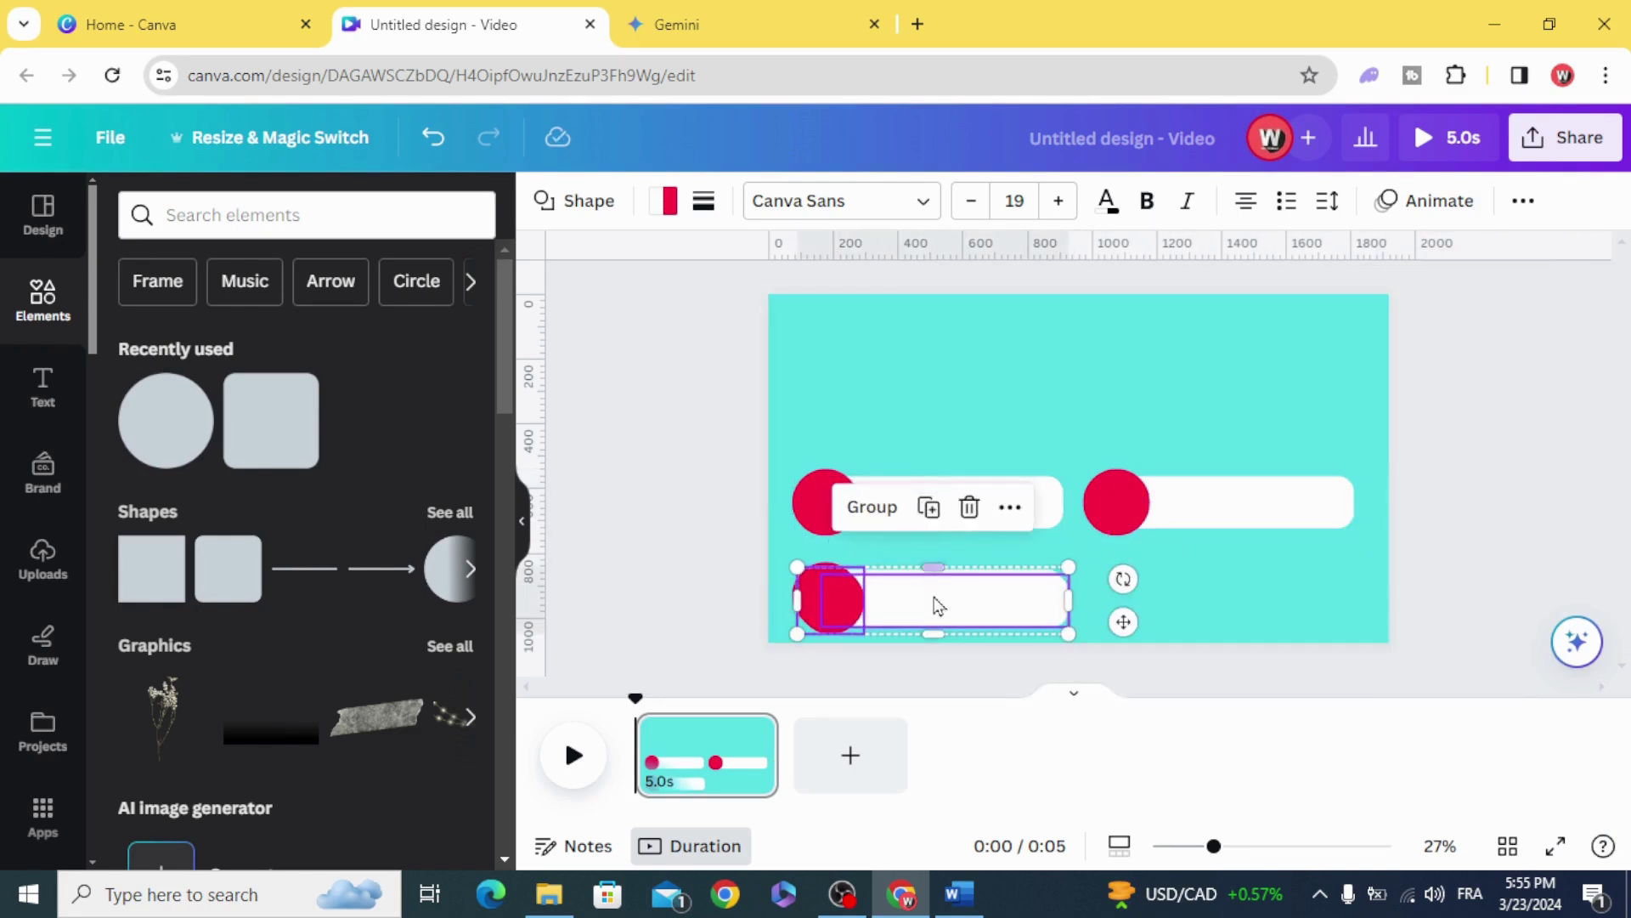
pyautogui.moveTo(937, 600); pyautogui.dragTo(1232, 590)
pyautogui.click(665, 520)
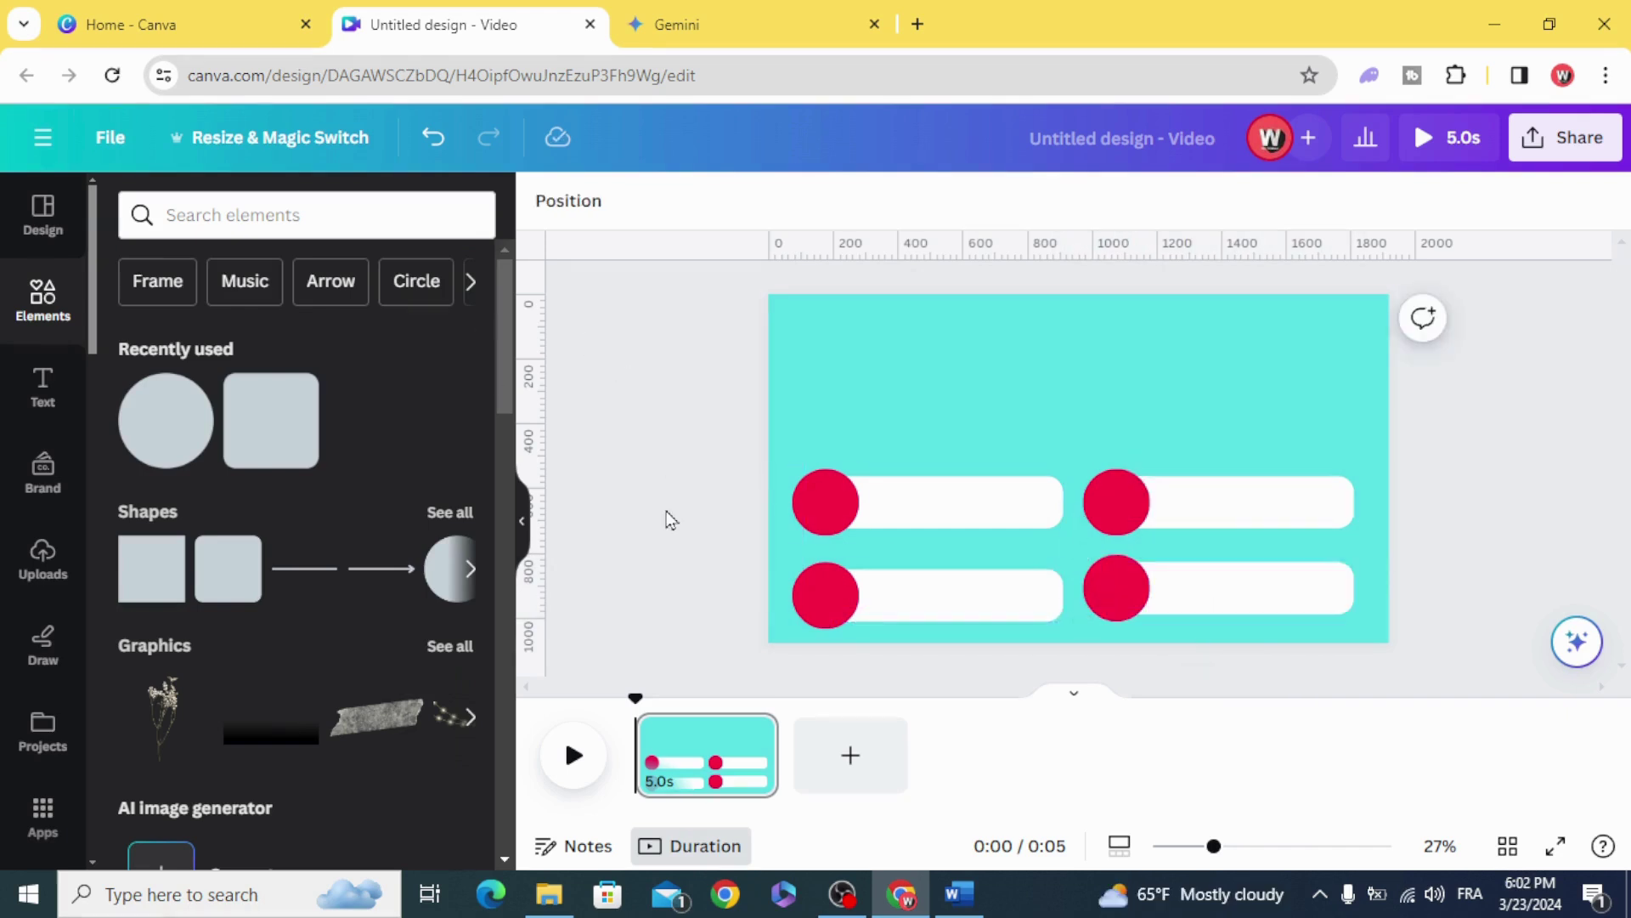
# - Copy the 10-question country quiz prompt paragraph from Word, then switch to Gemini
pyautogui.click(677, 24)
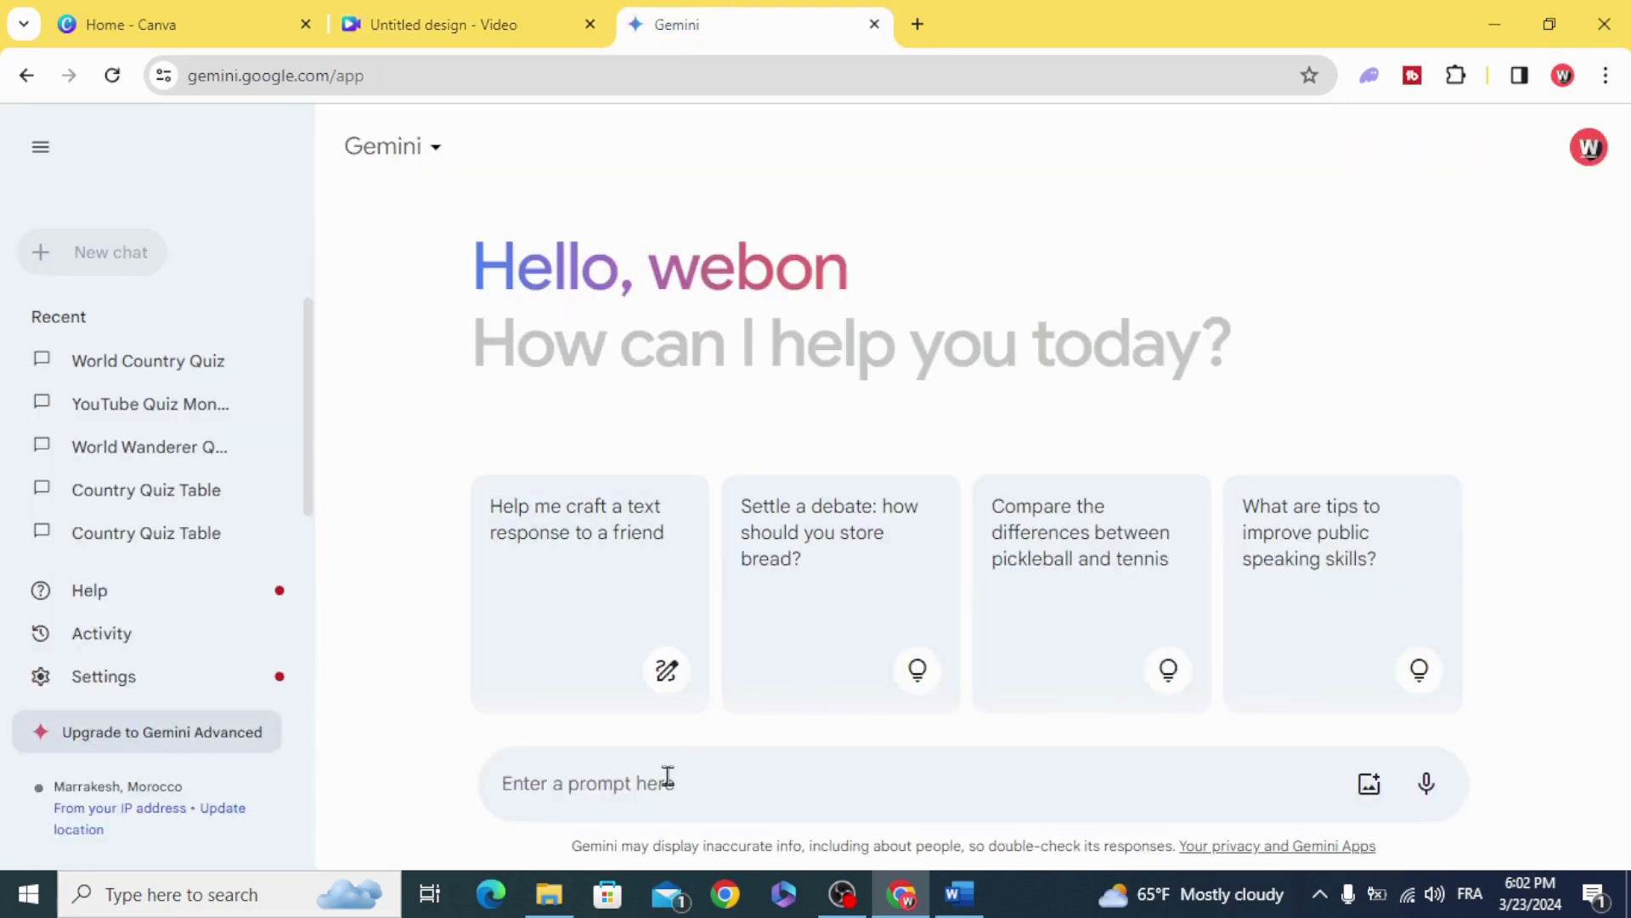
pyautogui.click(958, 893)
pyautogui.tripleClick(423, 399)
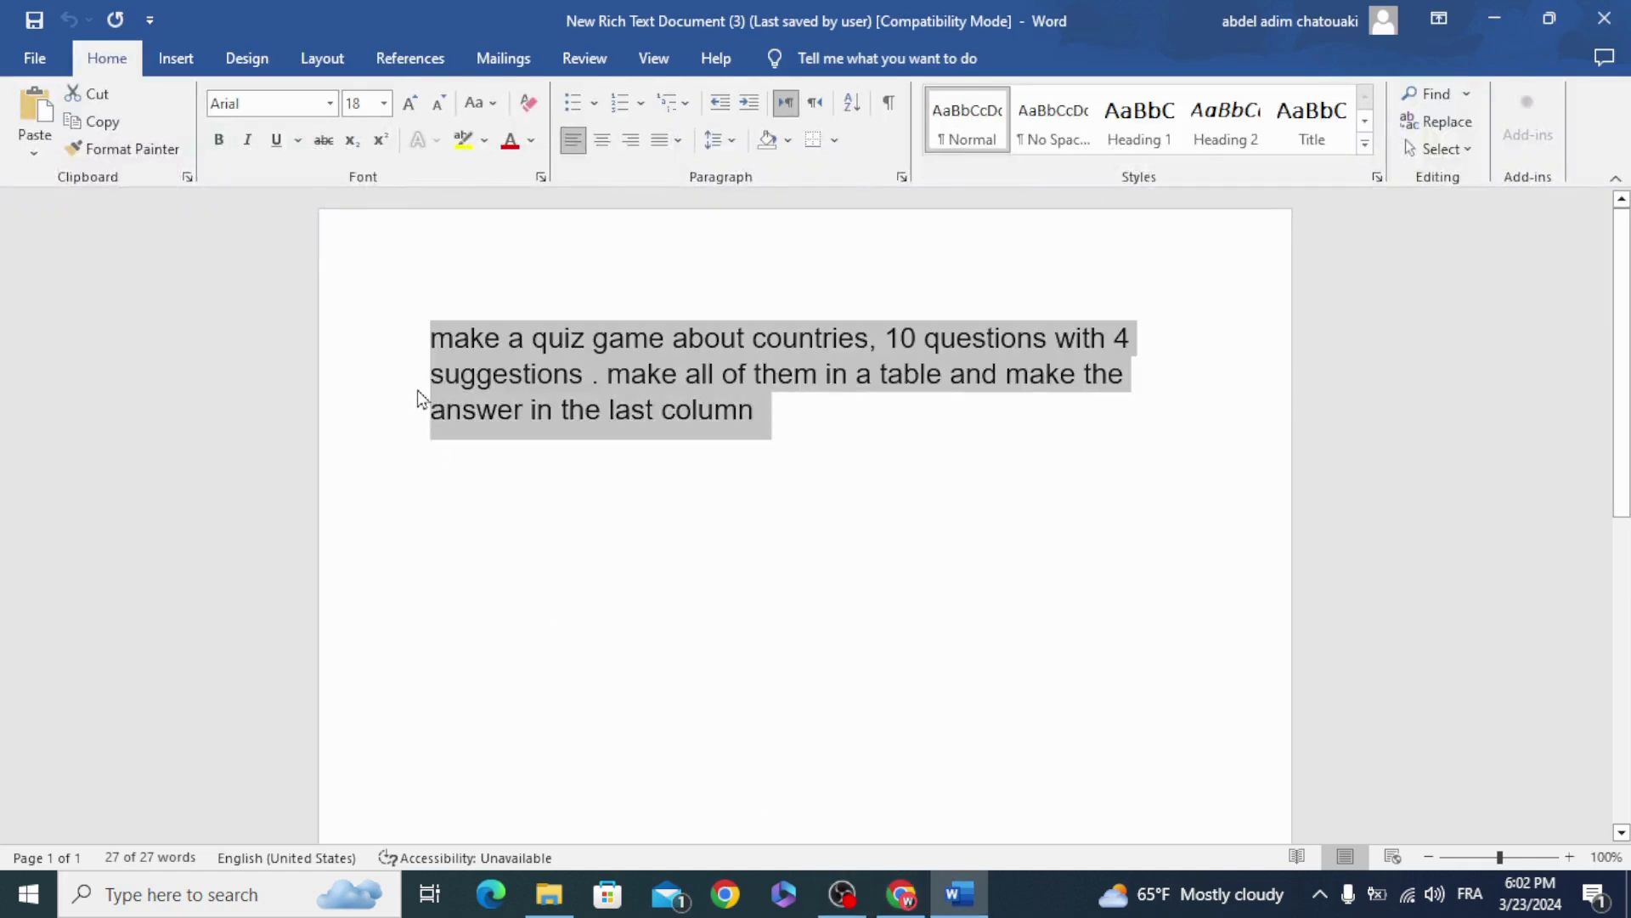
pyautogui.click(443, 341)
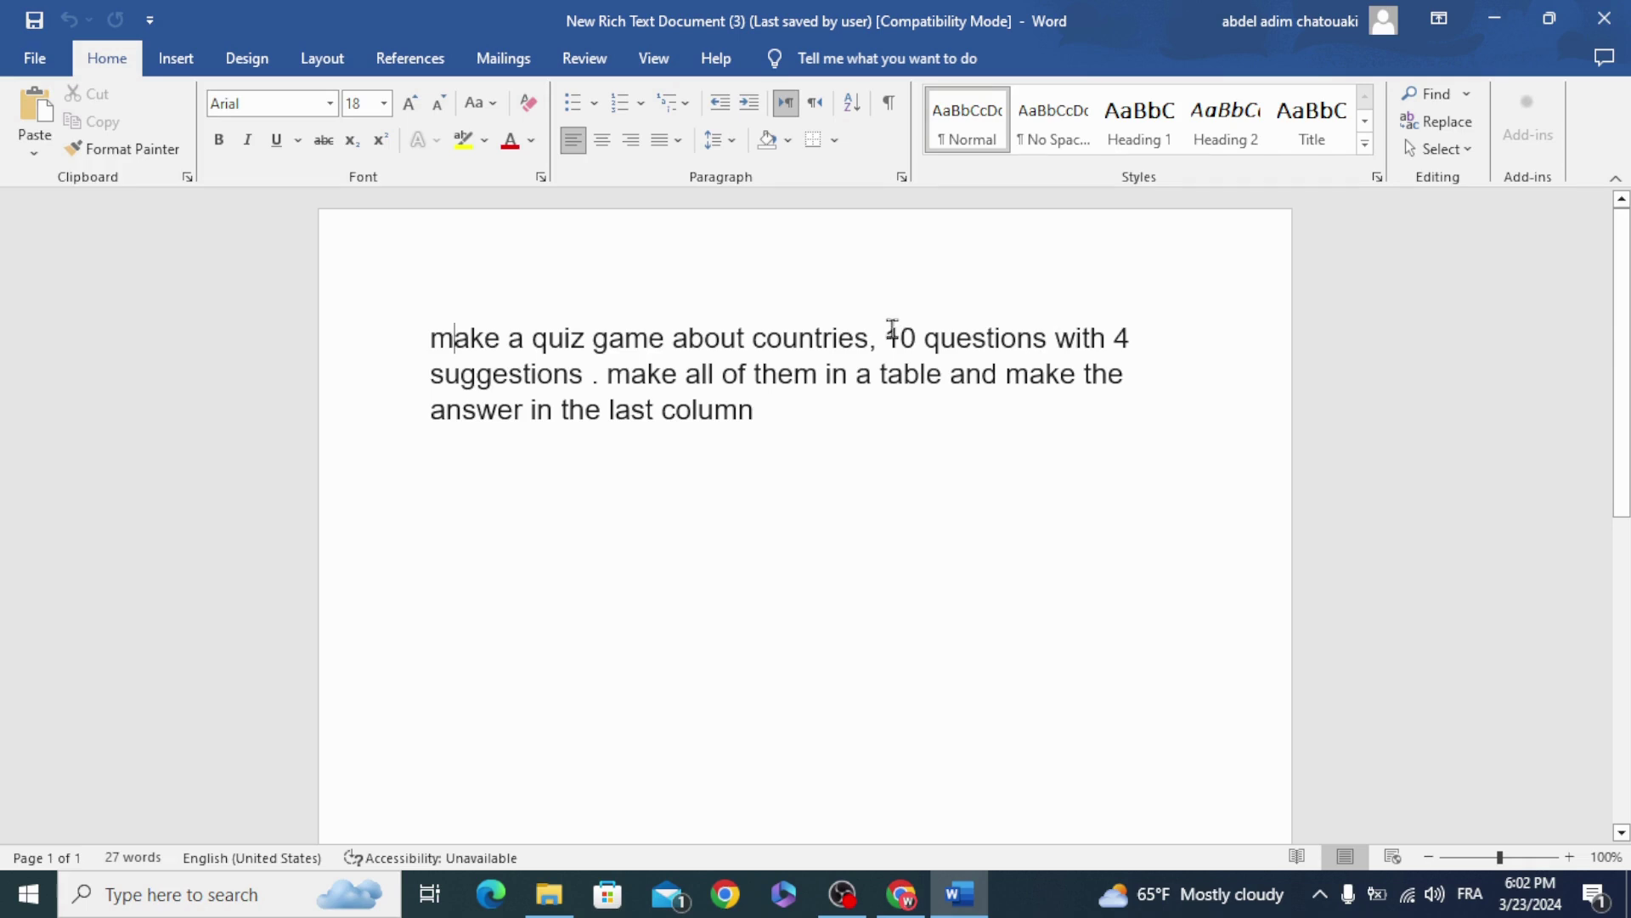
pyautogui.moveTo(908, 327); pyautogui.dragTo(899, 334)
pyautogui.moveTo(433, 339); pyautogui.dragTo(754, 408)
pyautogui.rightClick(700, 406)
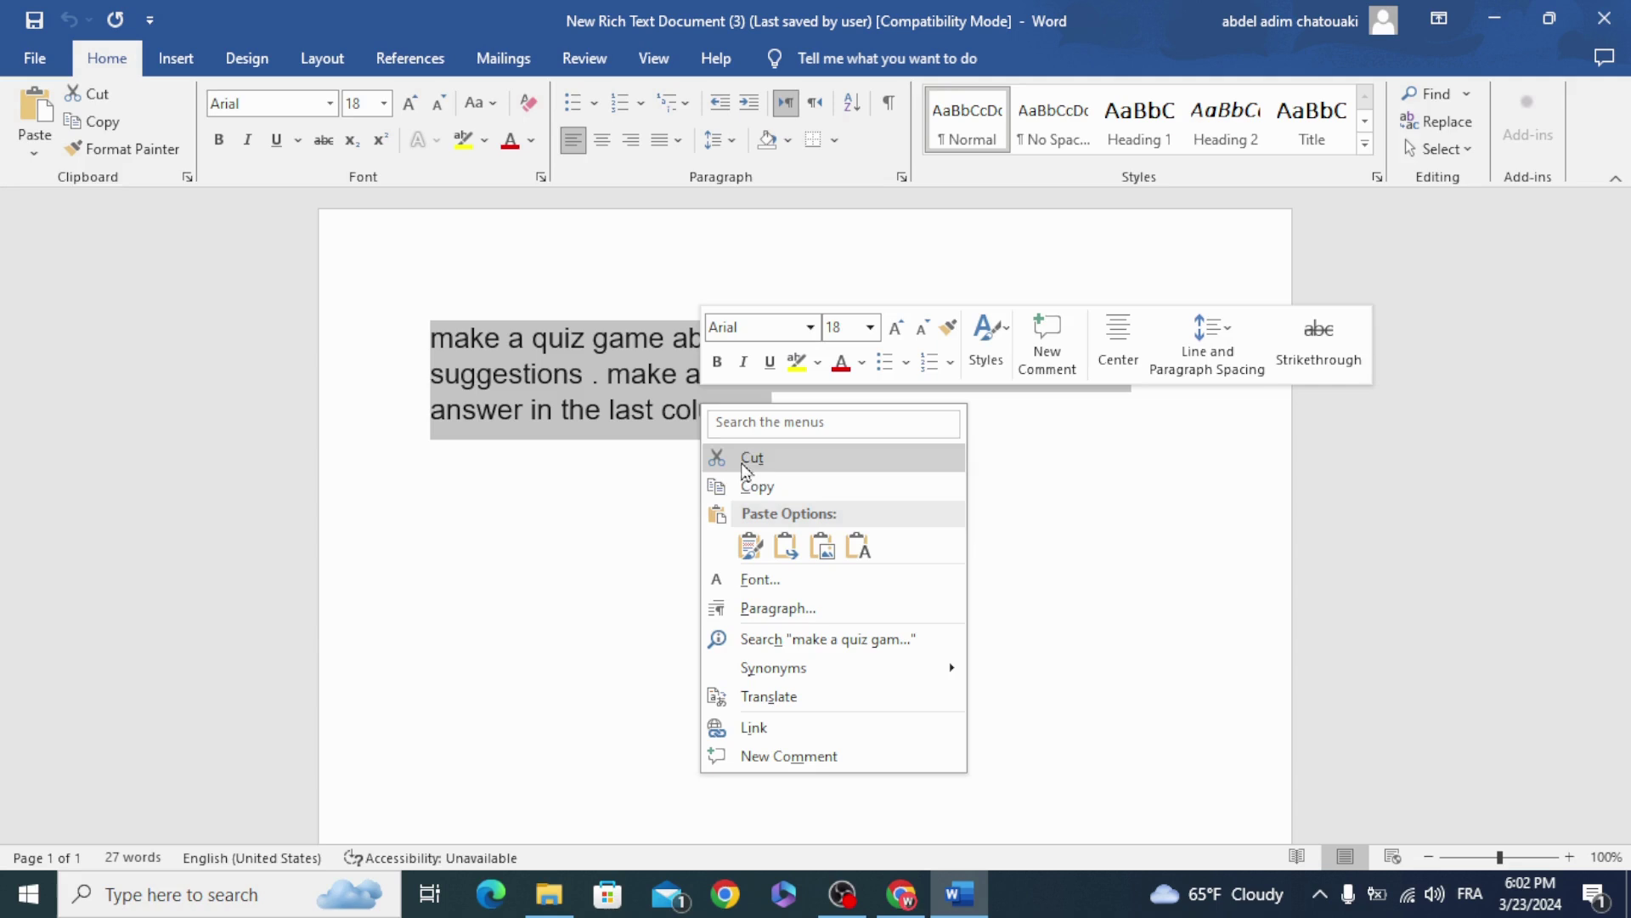
pyautogui.click(774, 484)
pyautogui.click(901, 894)
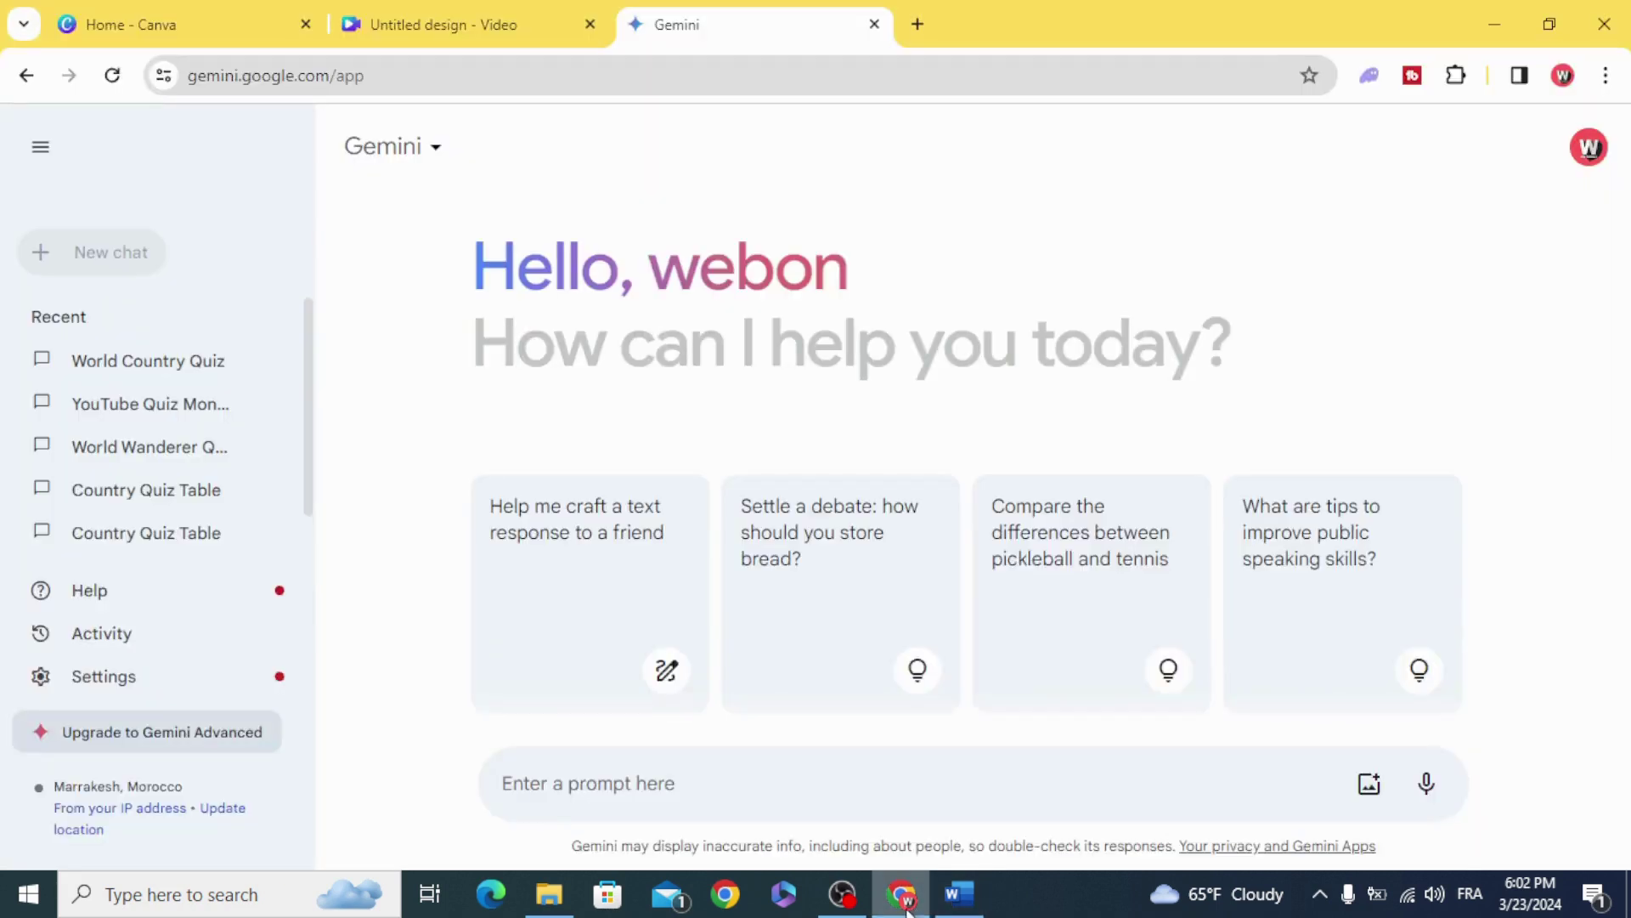
# - Paste the quiz prompt into Gemini, submit it, and export the table to Sheets
pyautogui.rightClick(574, 774)
pyautogui.click(640, 507)
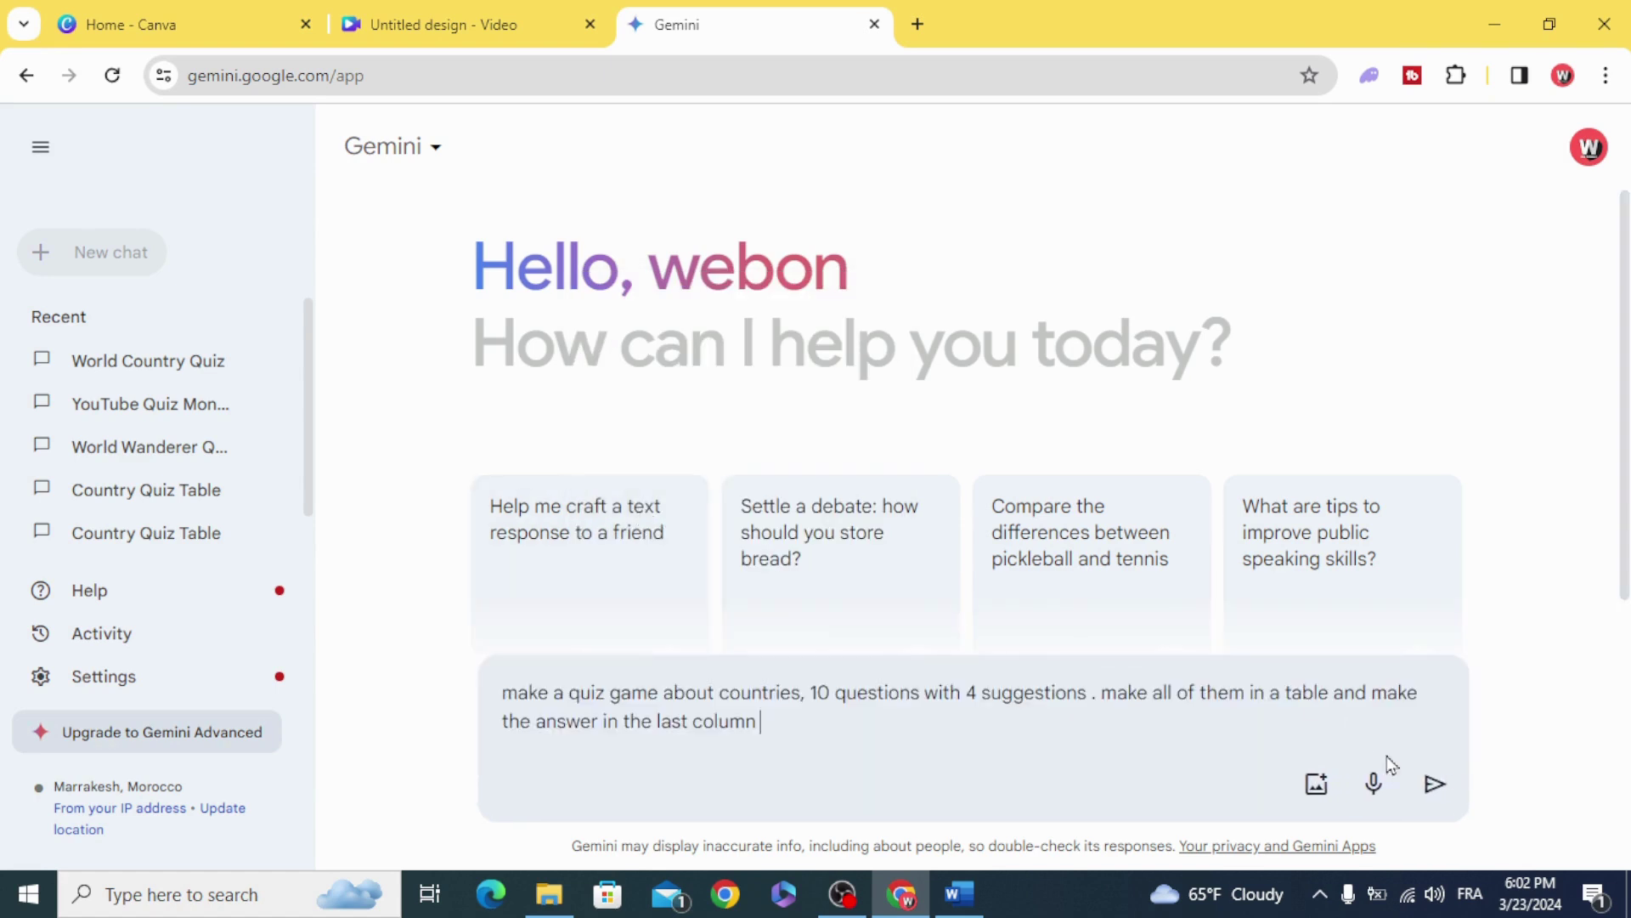
pyautogui.click(1433, 785)
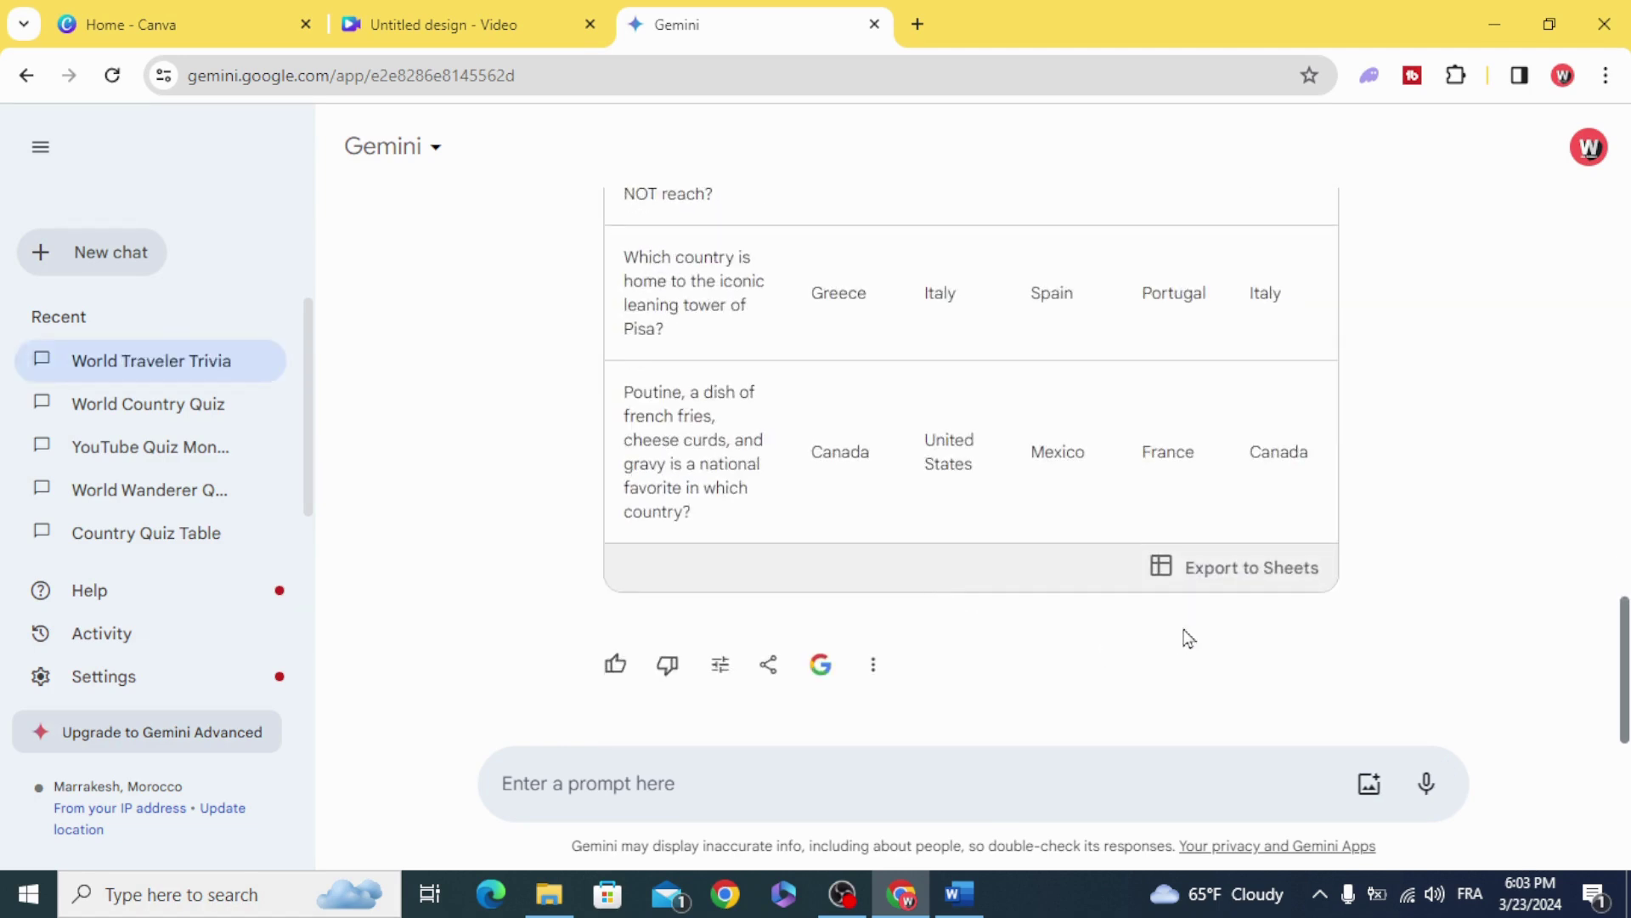
pyautogui.click(1254, 573)
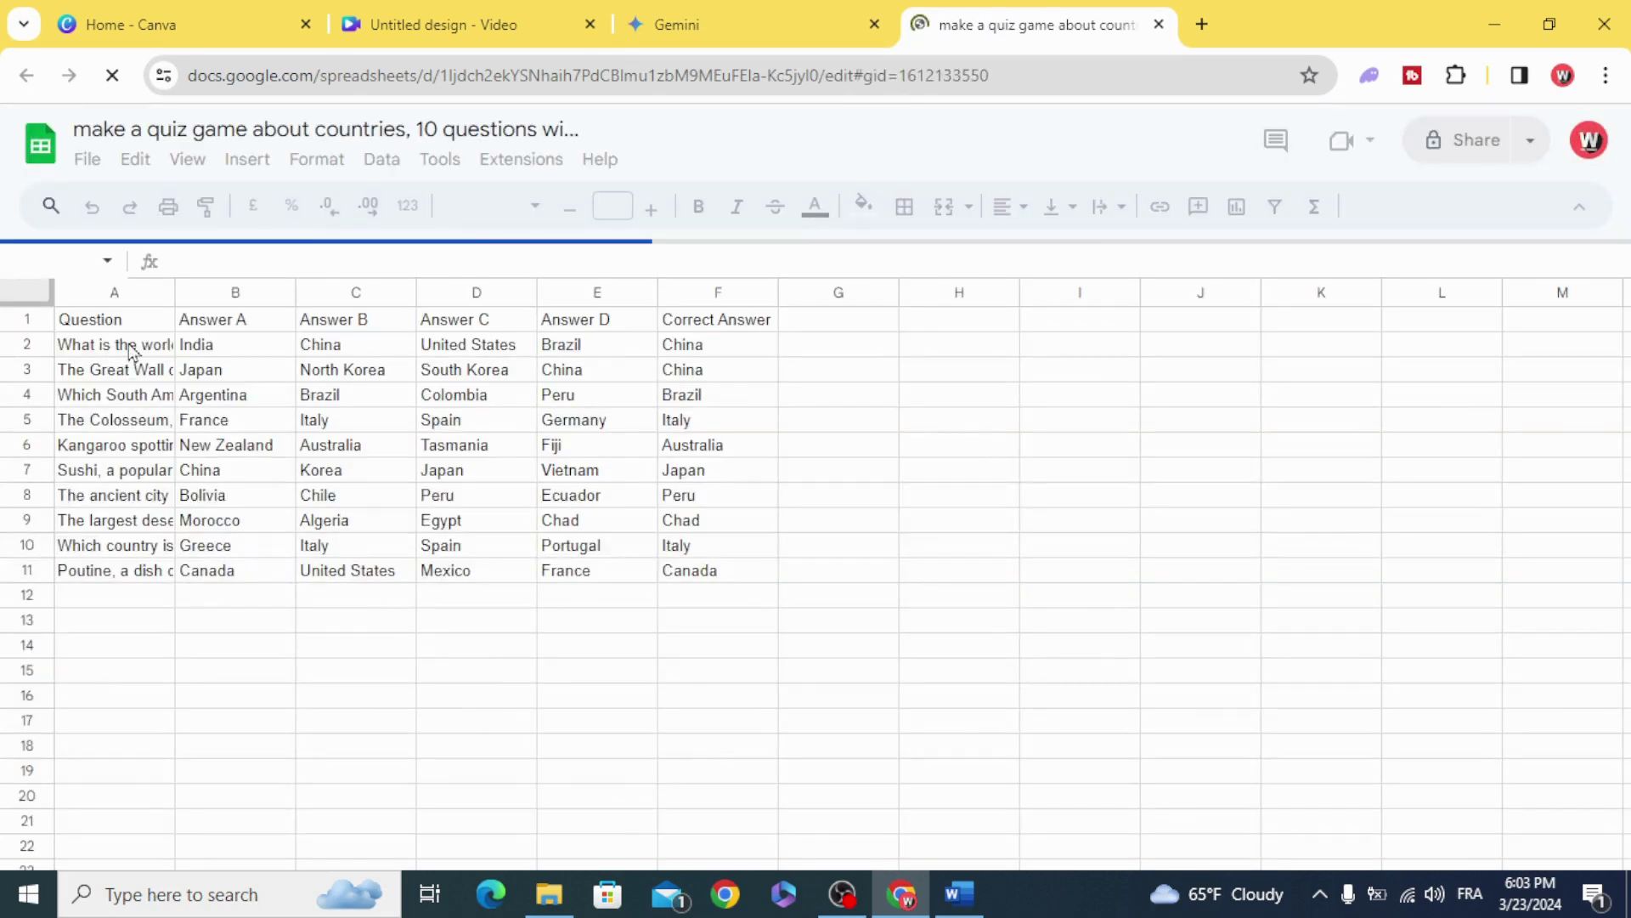
# - Copy the first question from cell A2 and return to Canva
pyautogui.click(127, 346)
pyautogui.tripleClick(127, 342)
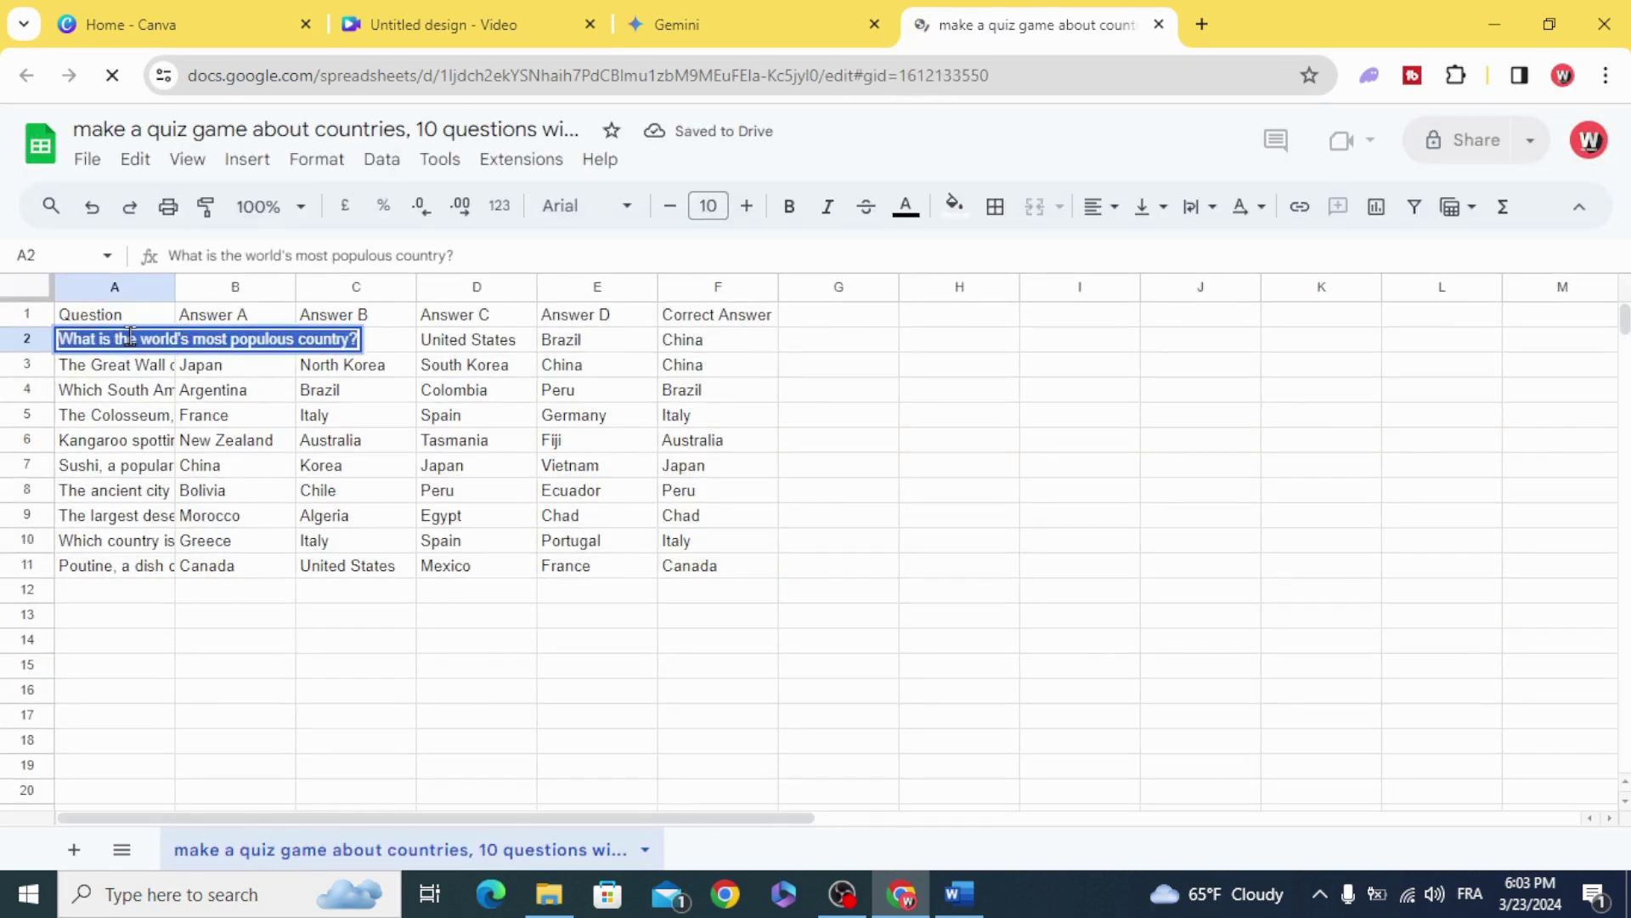
pyautogui.rightClick(130, 341)
pyautogui.click(191, 454)
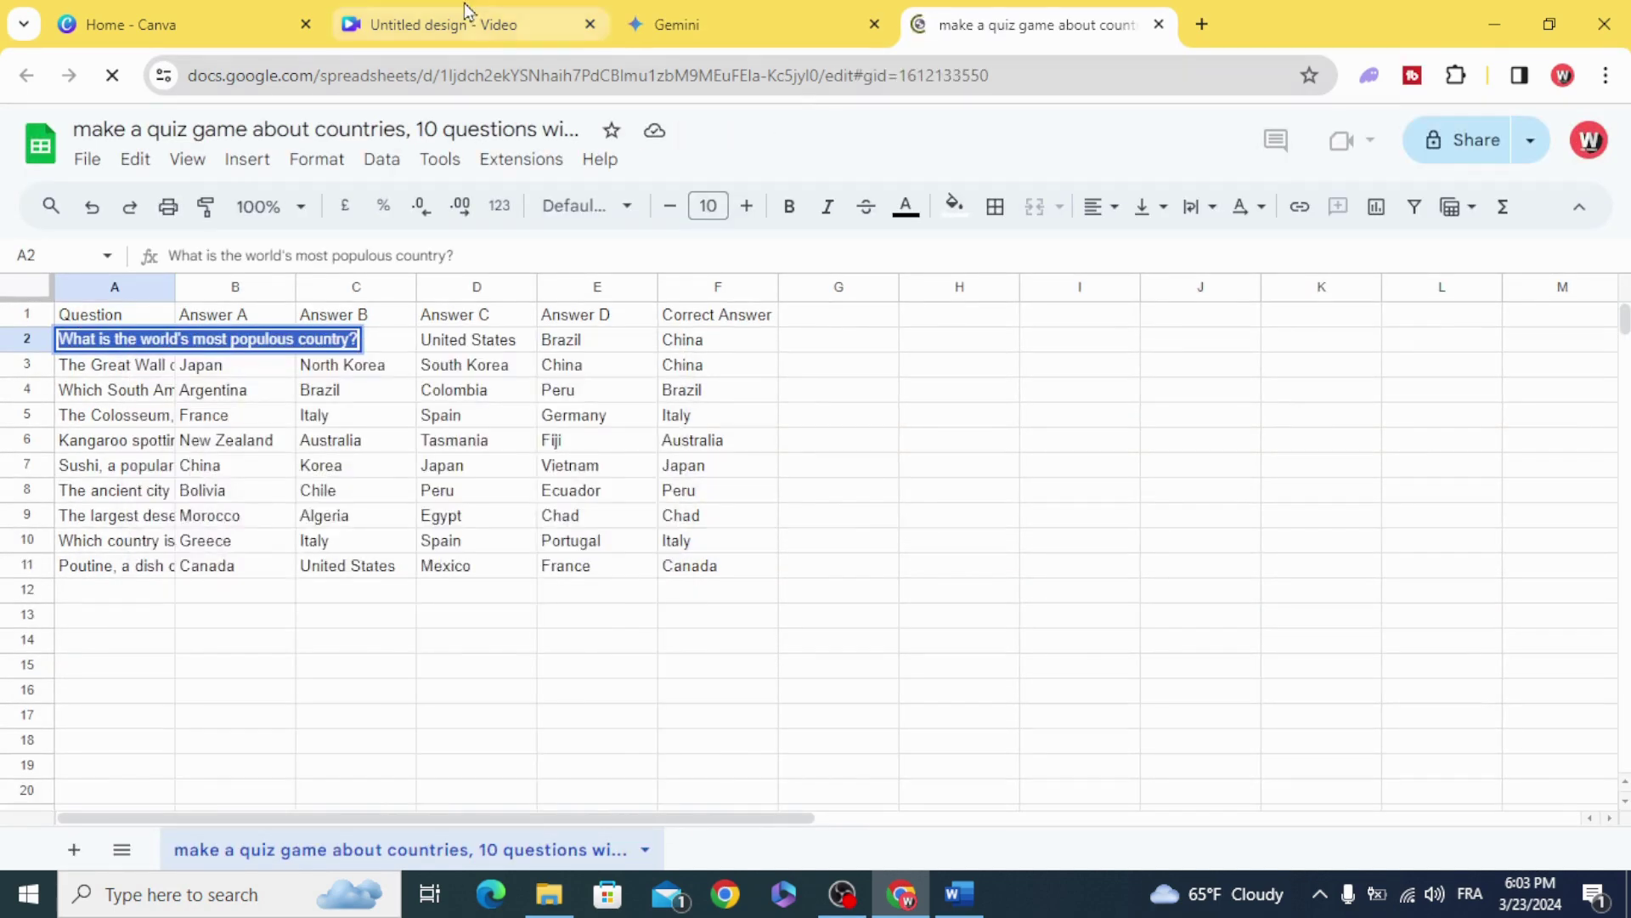
pyautogui.click(437, 28)
# - Add a heading with the copied question, resized and centred above the answers
pyautogui.click(34, 406)
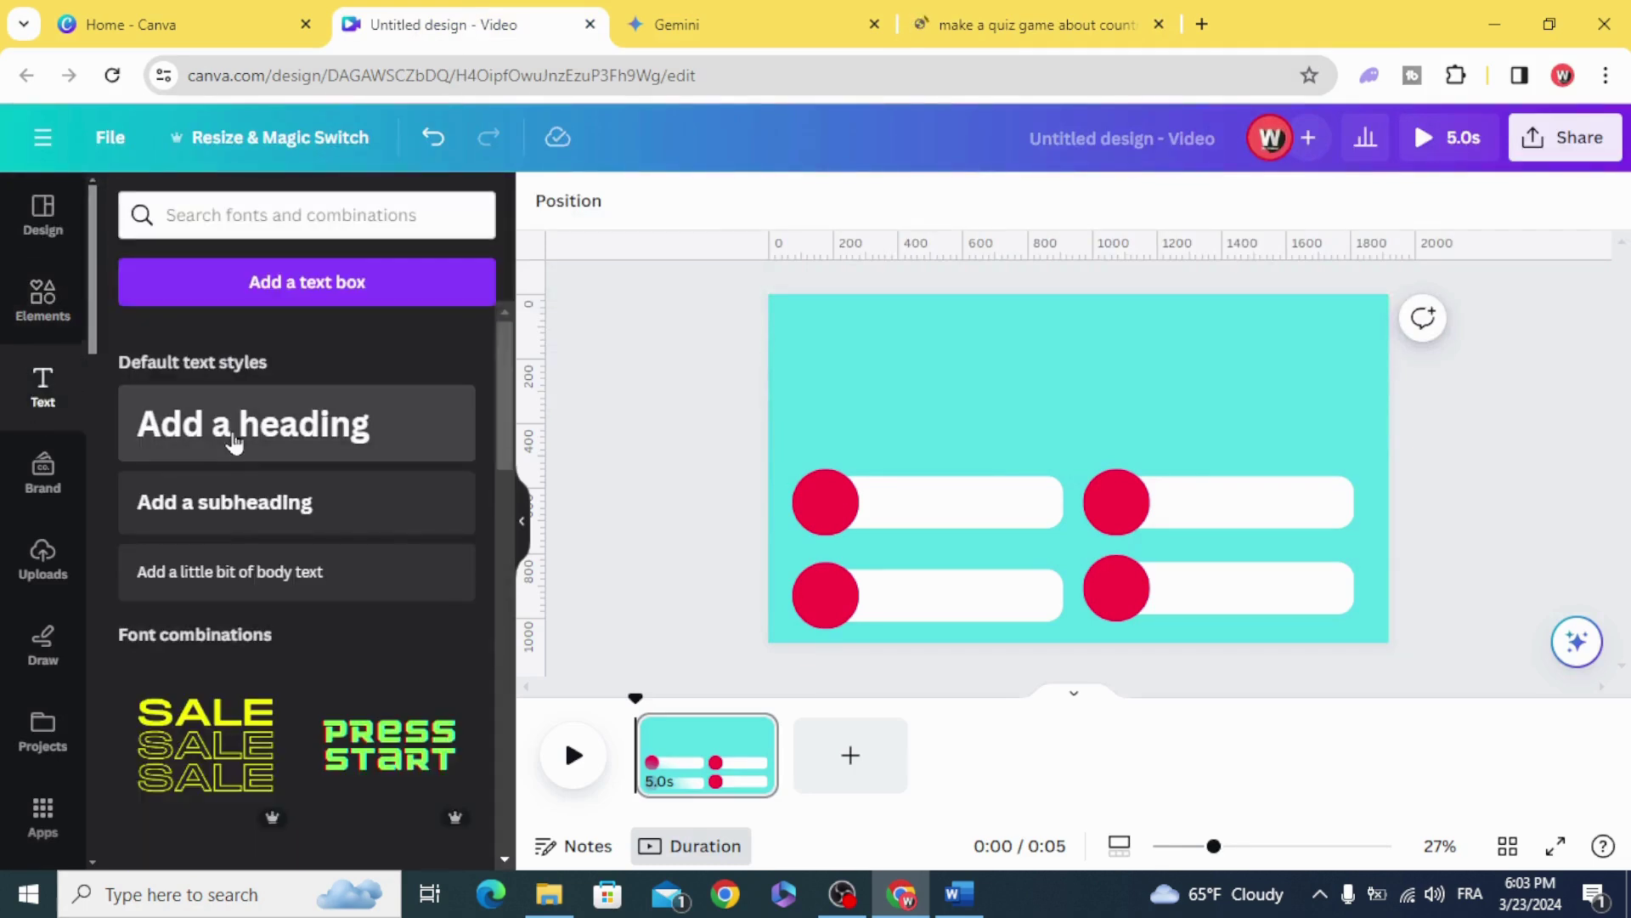
pyautogui.click(473, 425)
pyautogui.moveTo(1007, 471); pyautogui.dragTo(998, 361)
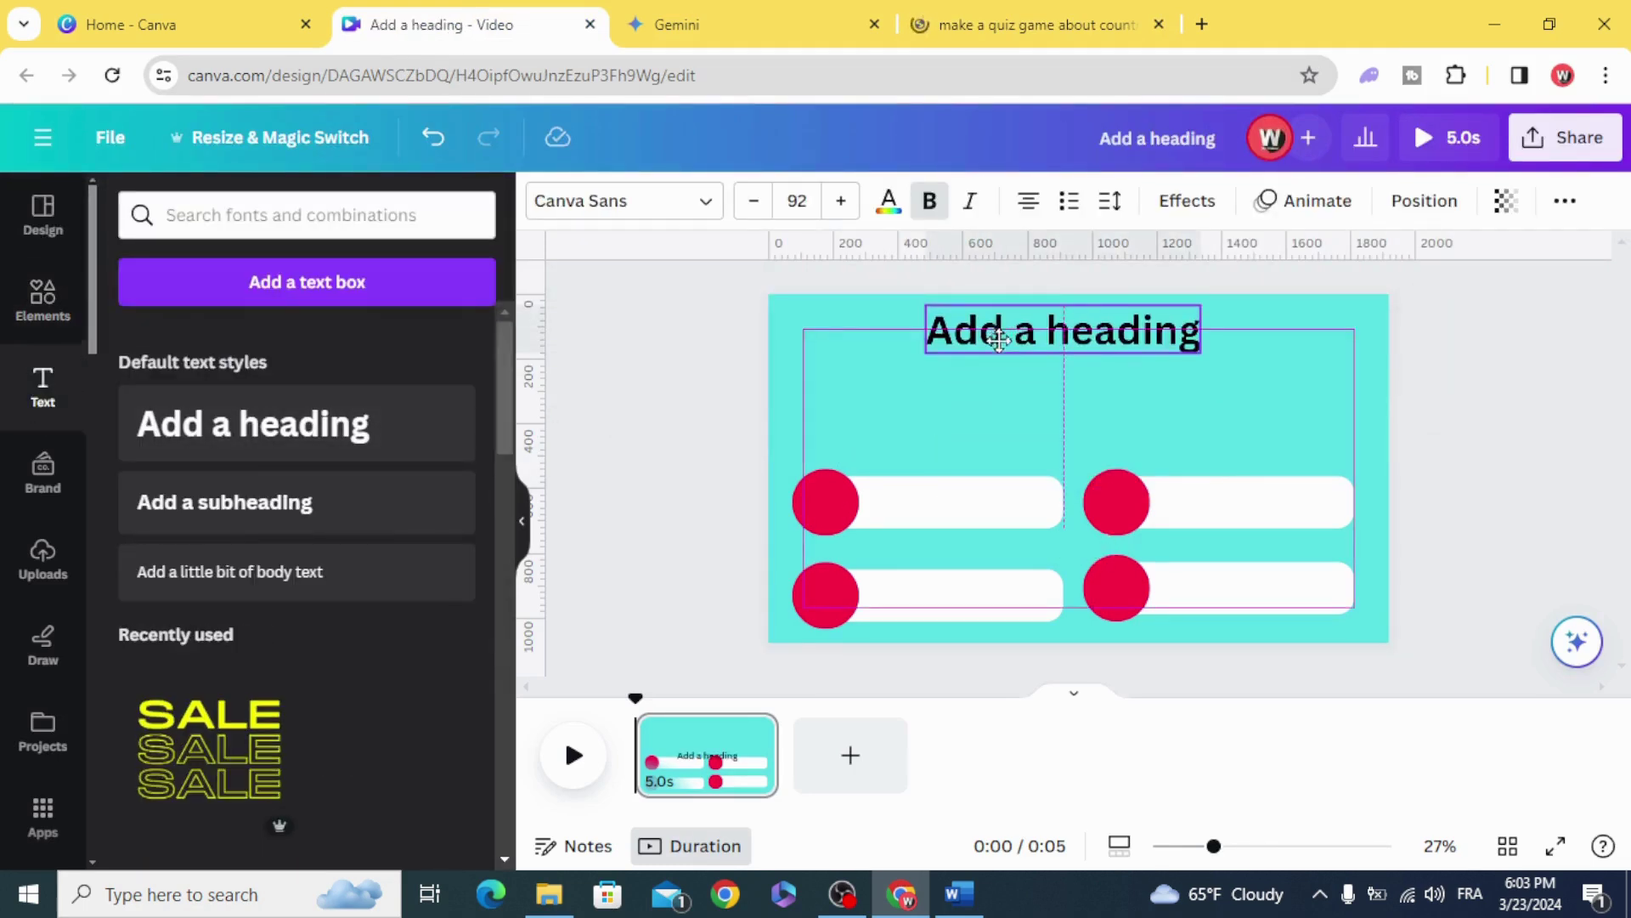
pyautogui.tripleClick(997, 361)
pyautogui.rightClick(998, 361)
pyautogui.click(1035, 495)
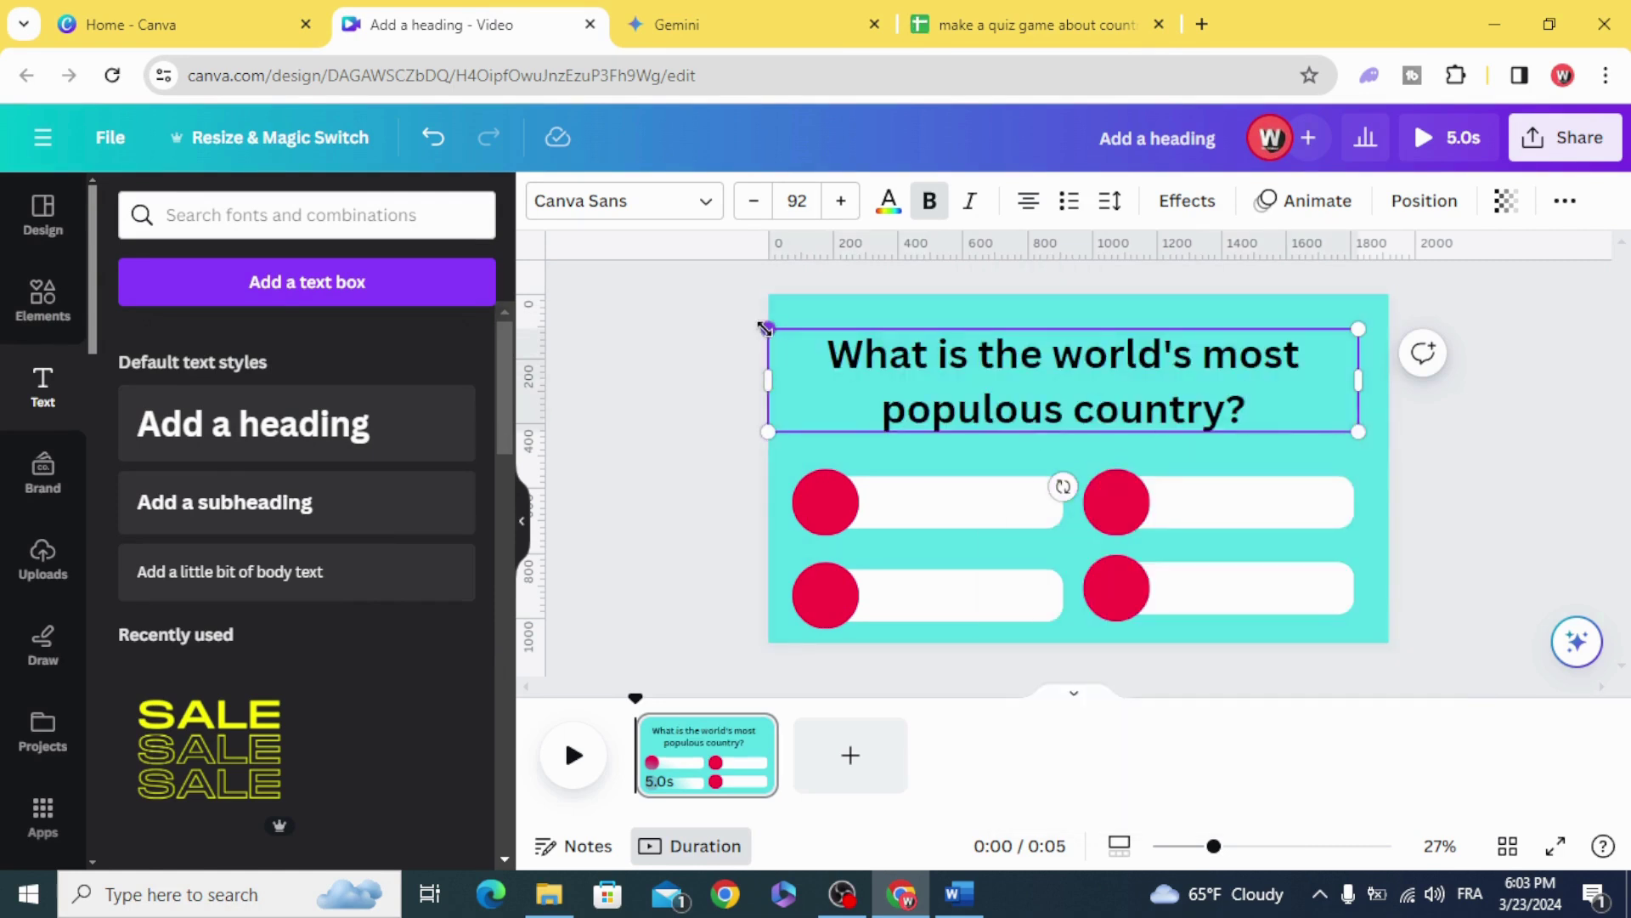
pyautogui.moveTo(765, 327); pyautogui.dragTo(886, 346)
pyautogui.moveTo(1066, 381); pyautogui.dragTo(1011, 383)
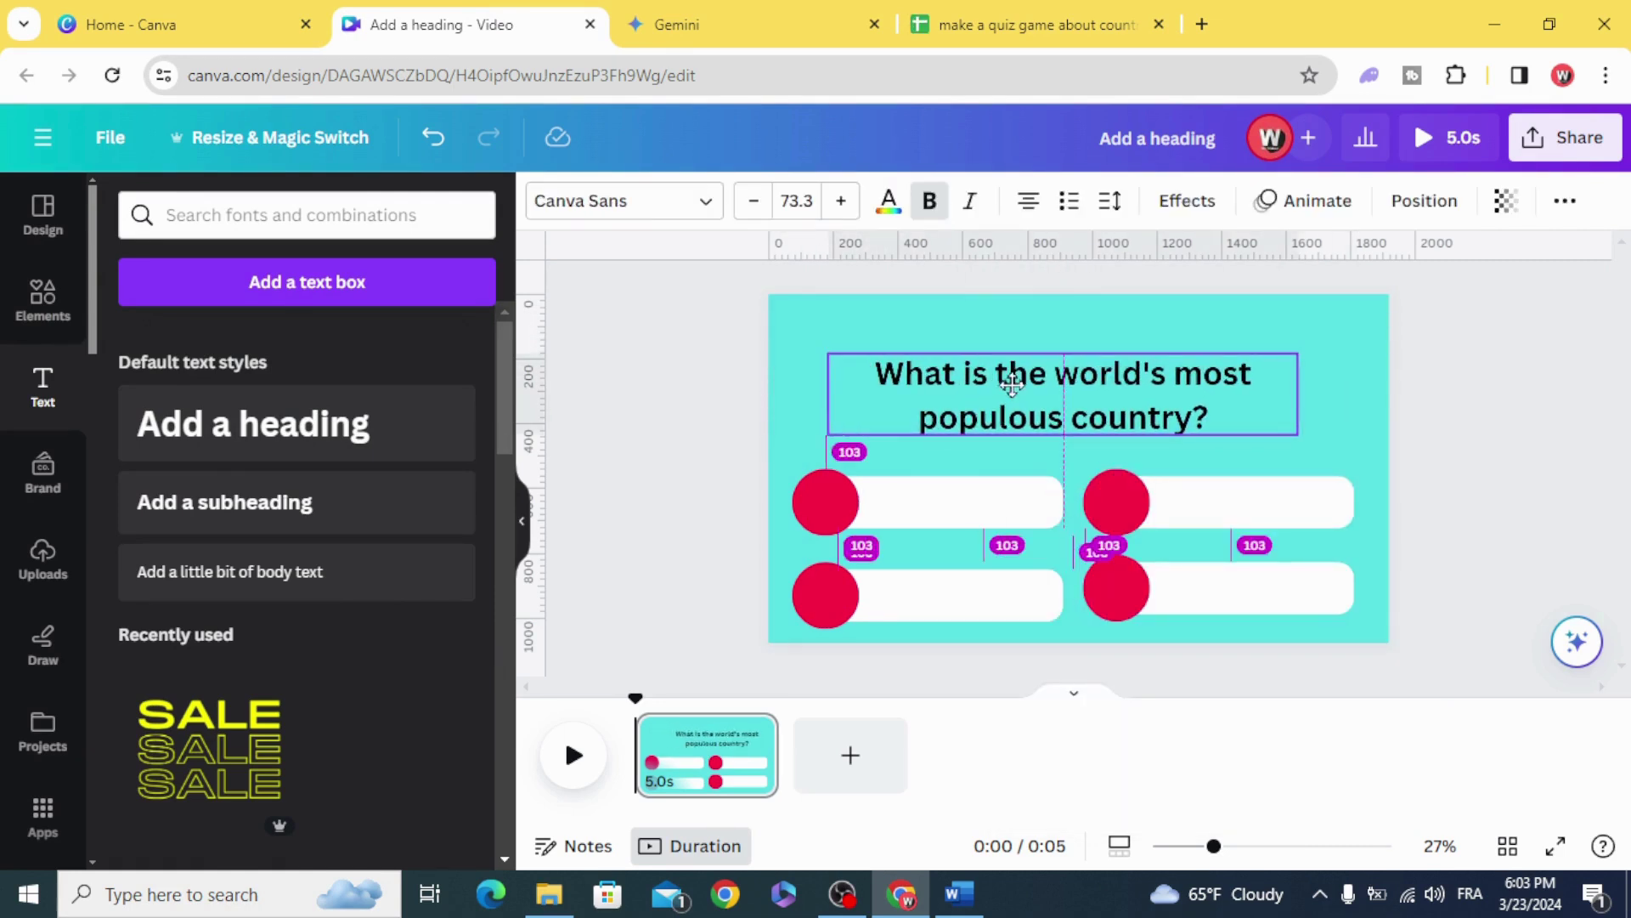
# - Set the question heading to the Guerrilla font in white
pyautogui.click(620, 201)
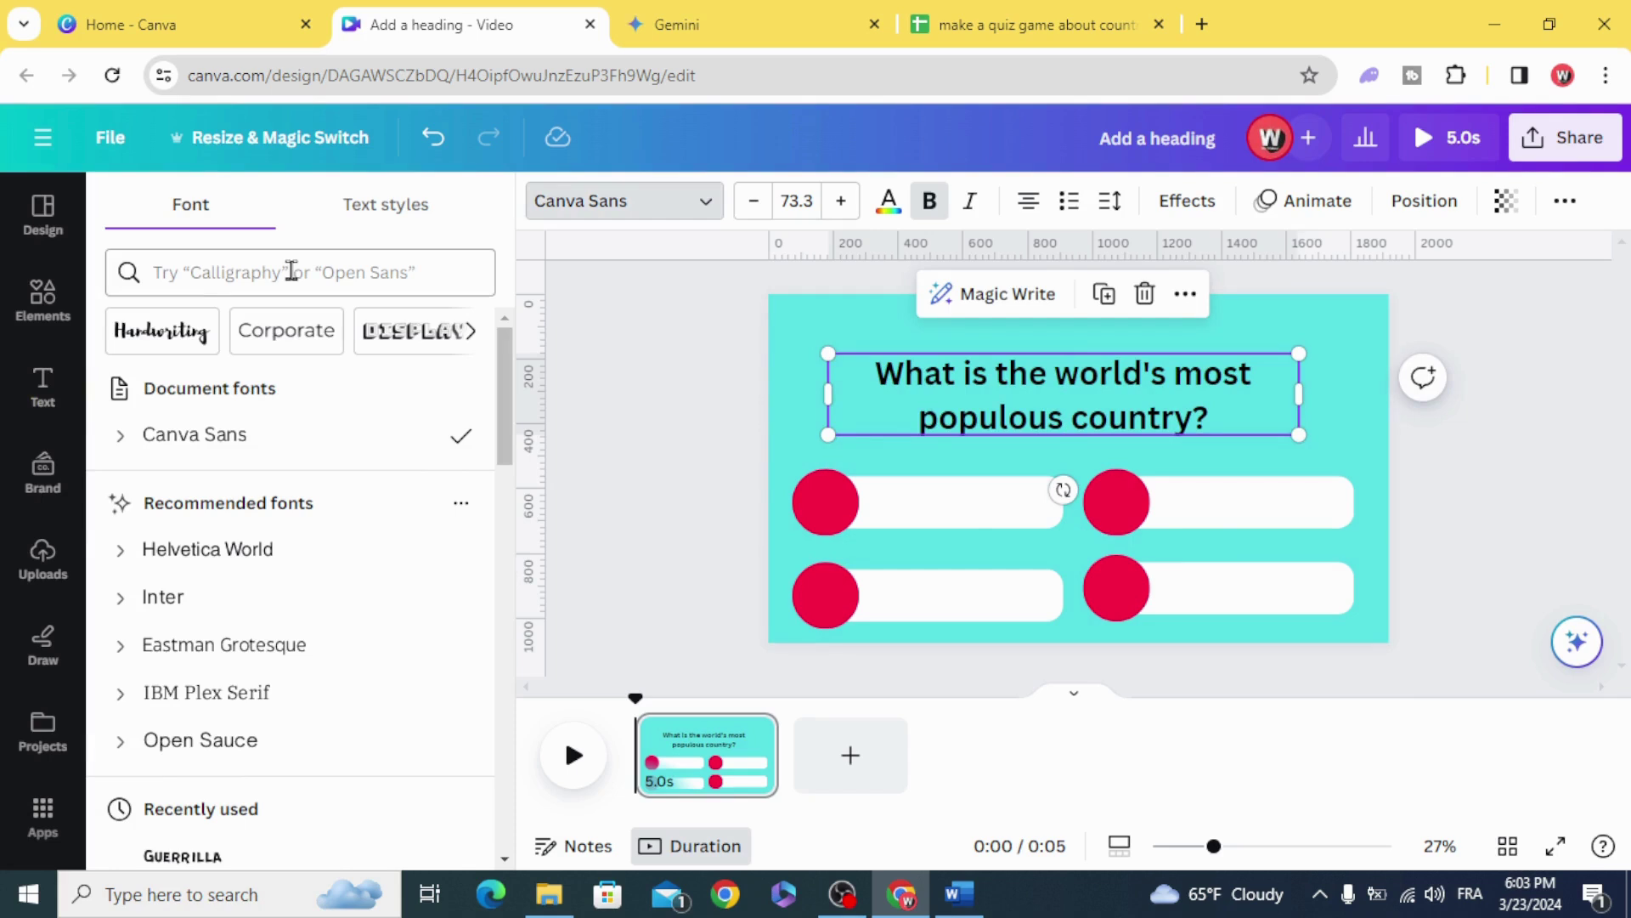
pyautogui.click(208, 856)
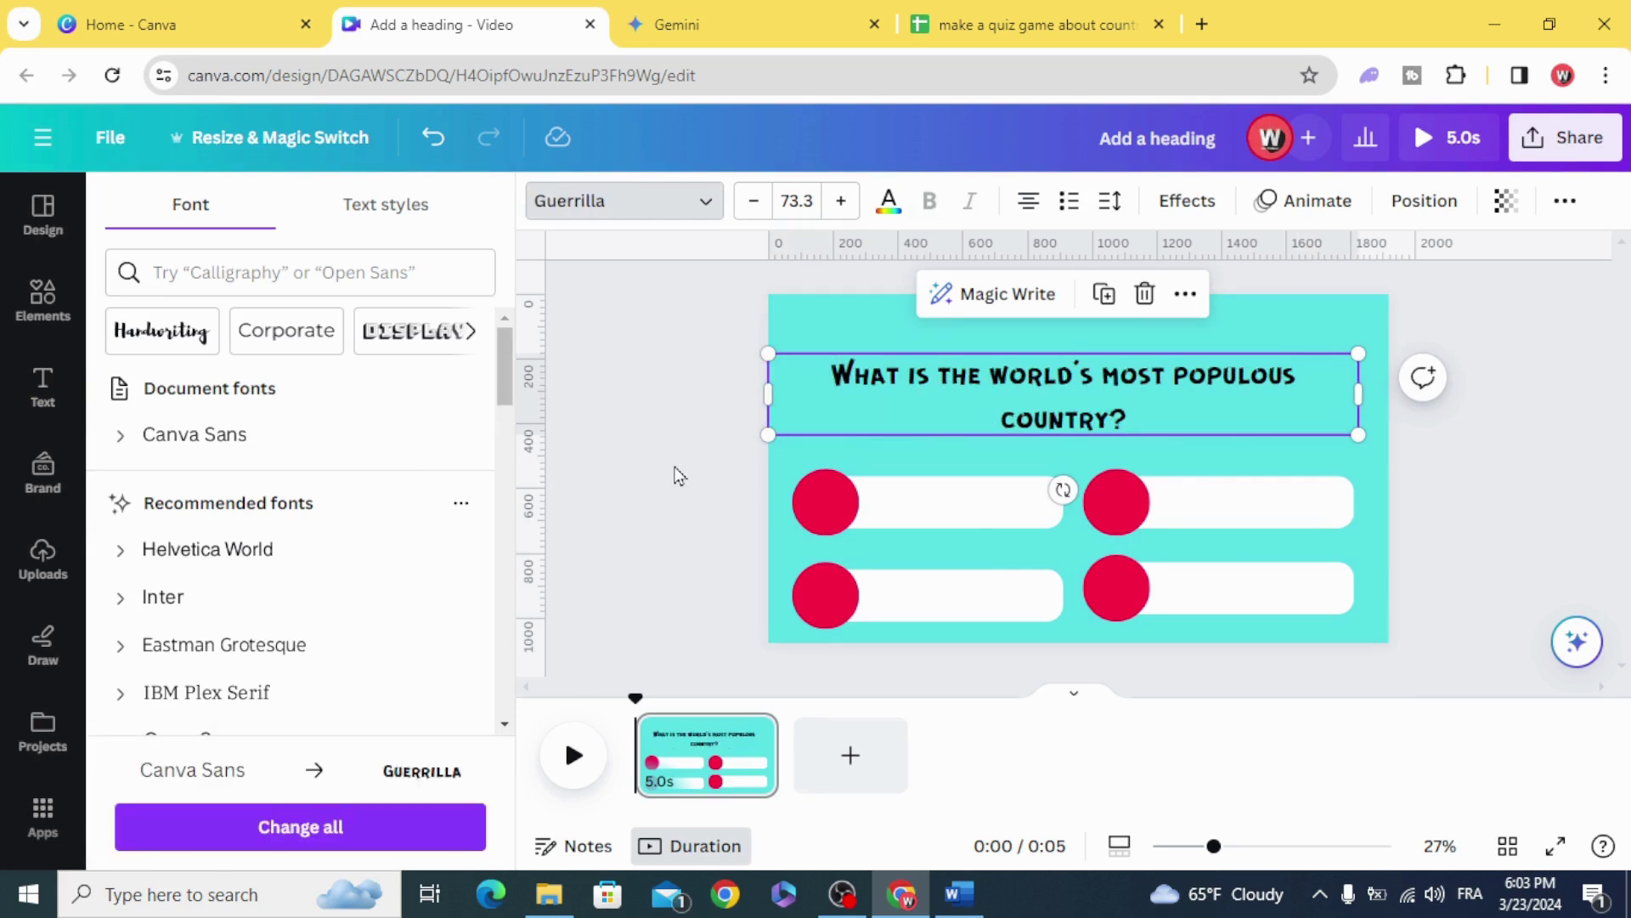
pyautogui.click(888, 205)
pyautogui.click(387, 361)
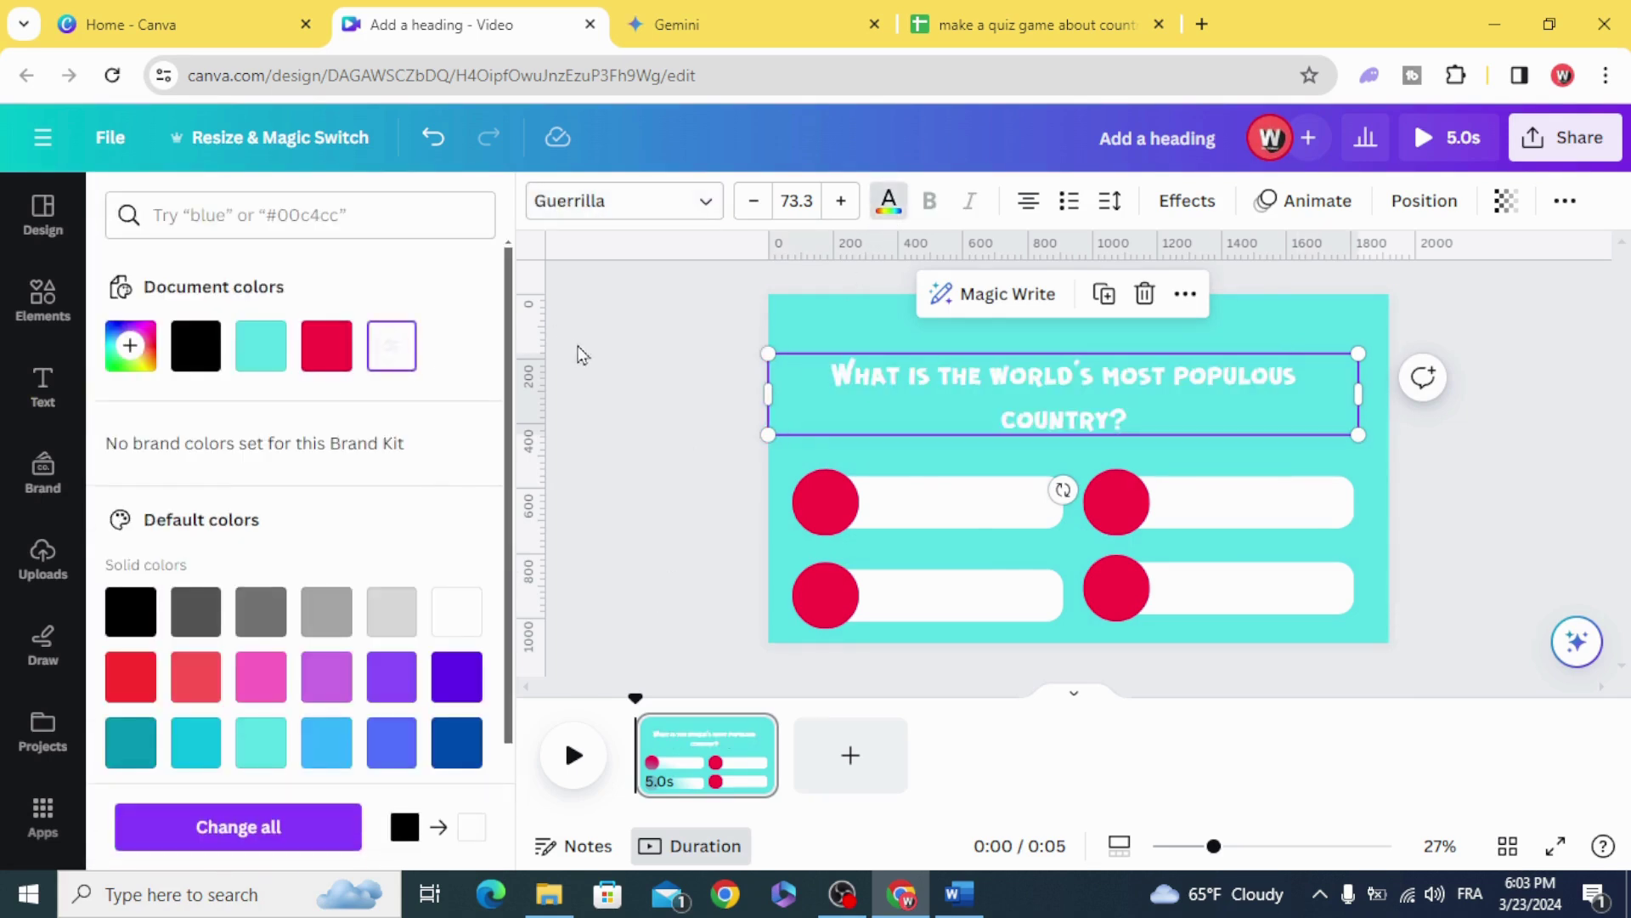
# - Give the heading a maximum-thickness black outline and shrink it near the page top
pyautogui.click(627, 364)
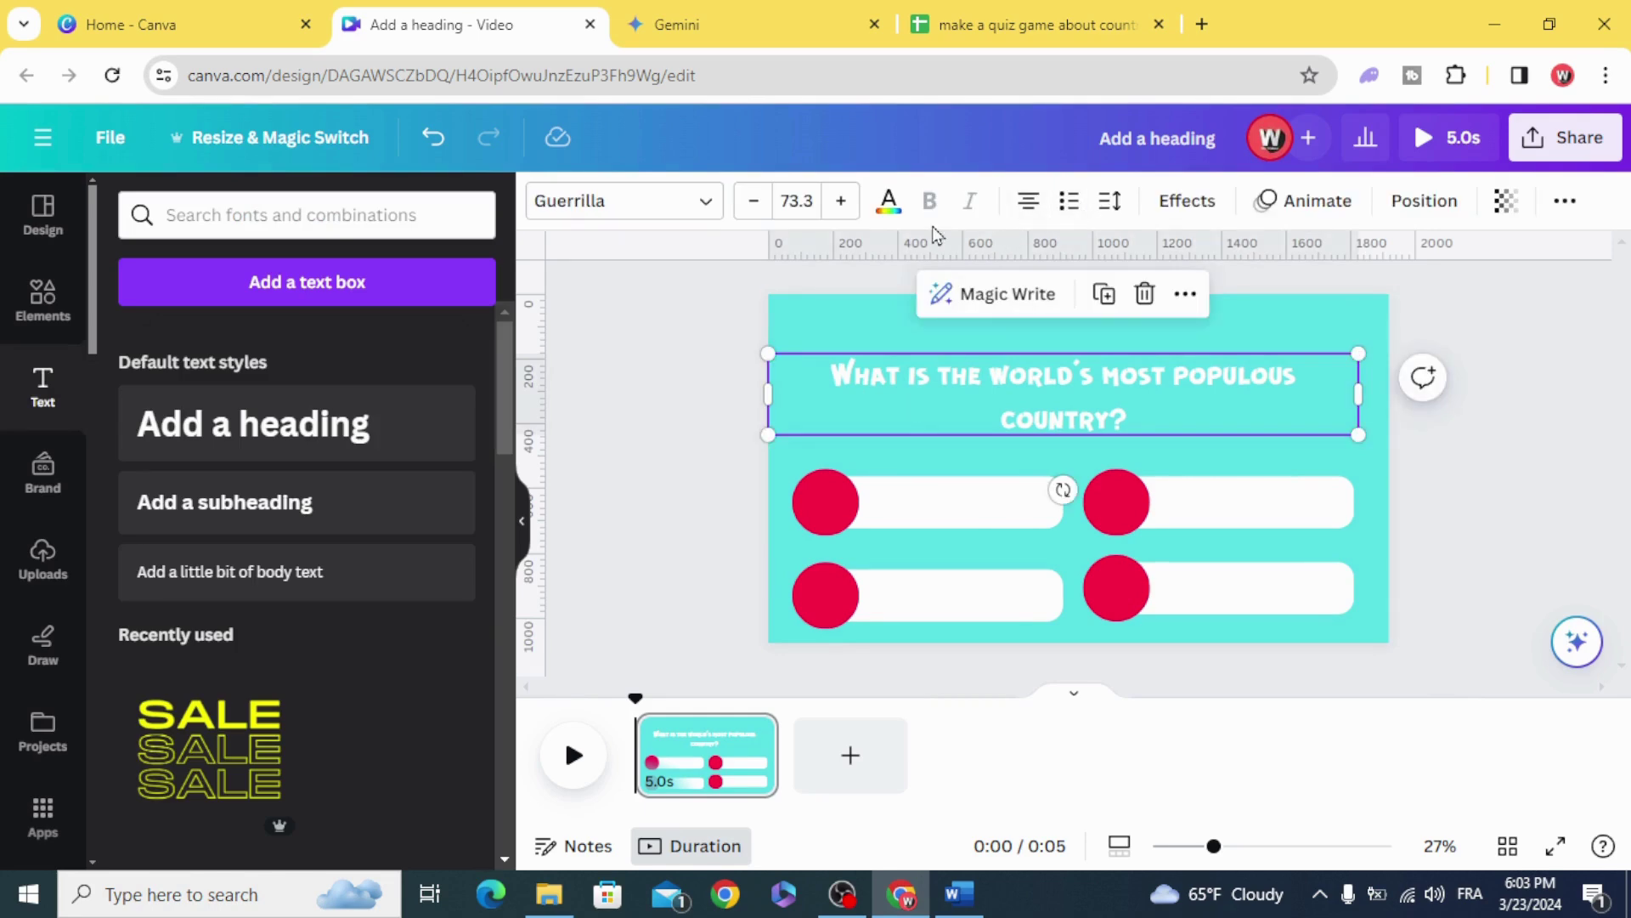
pyautogui.click(1185, 204)
pyautogui.click(421, 516)
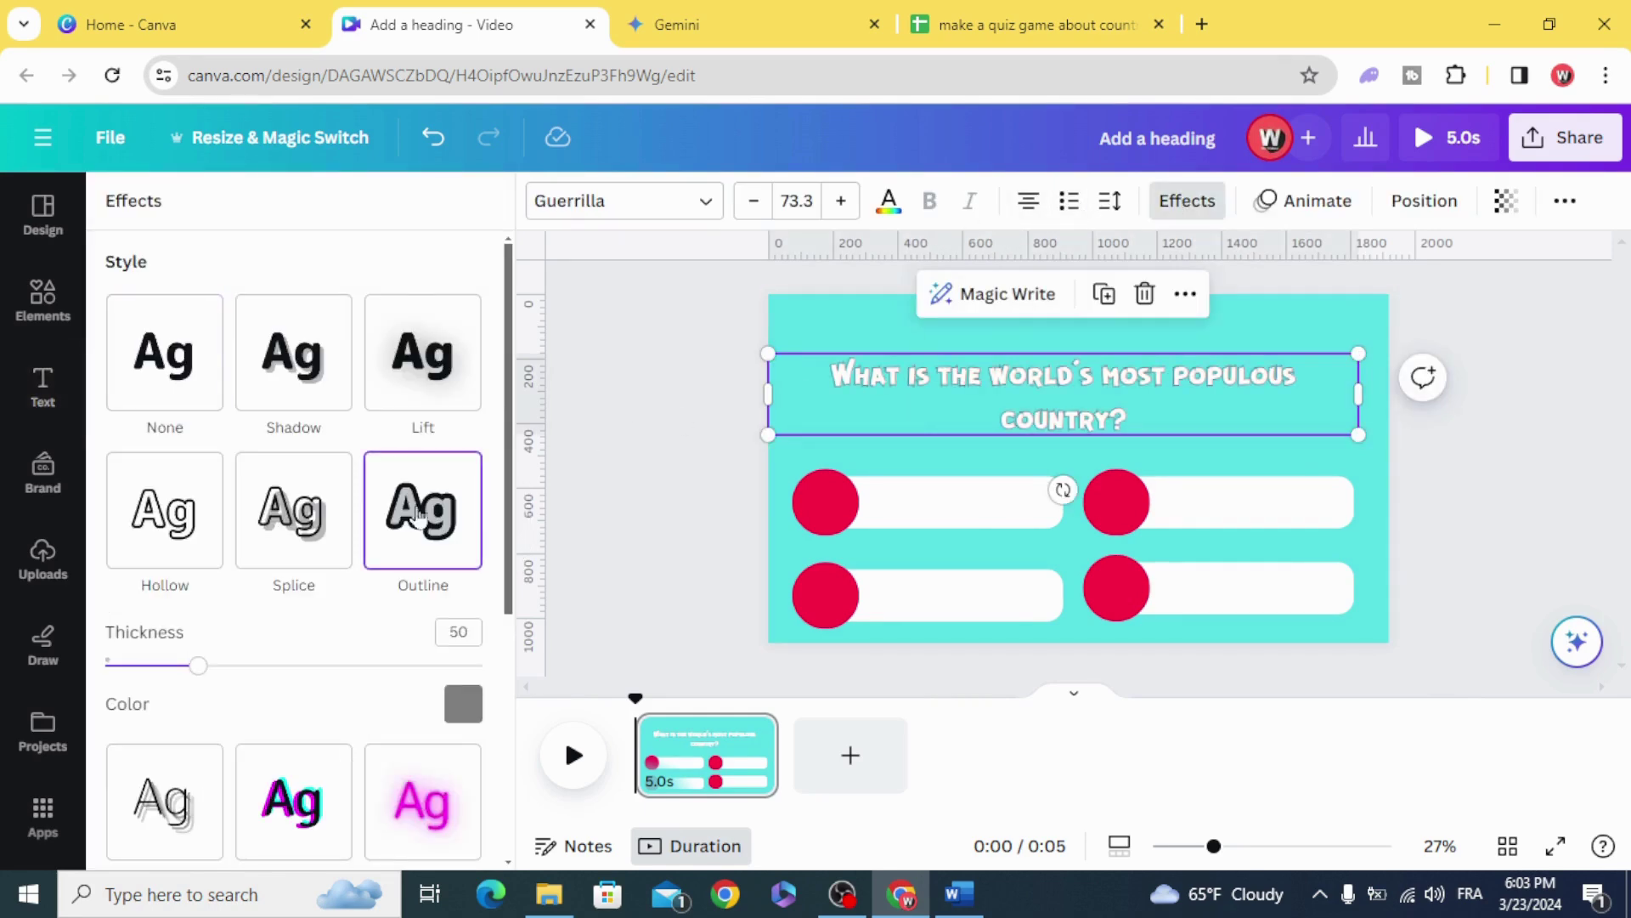
pyautogui.moveTo(211, 675); pyautogui.dragTo(324, 673)
pyautogui.click(463, 703)
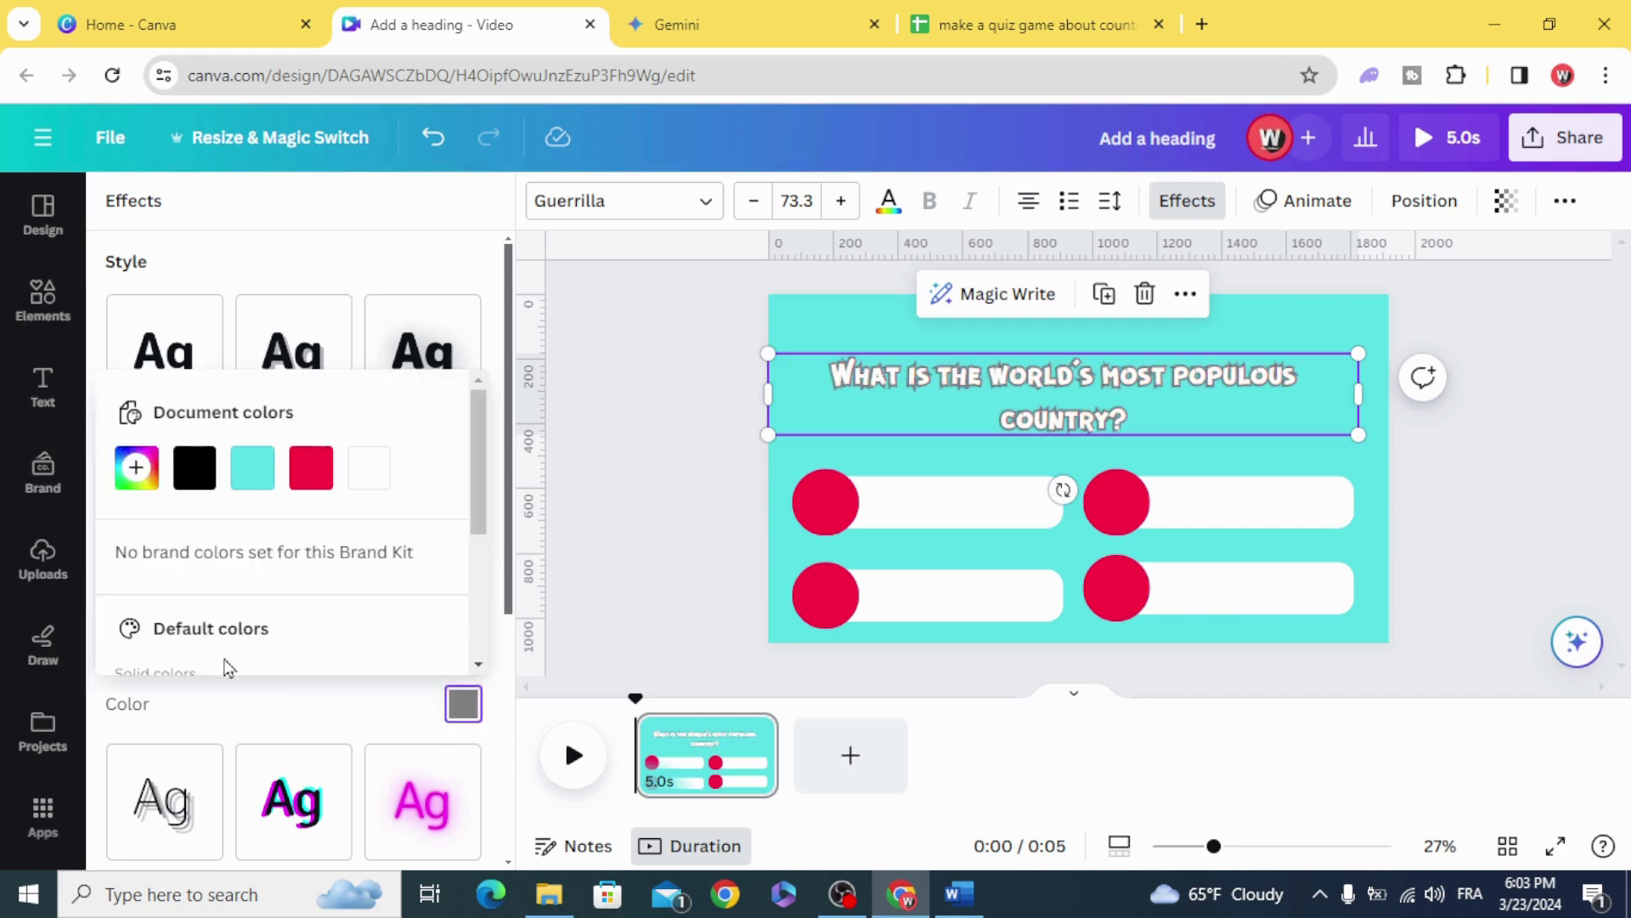
pyautogui.click(191, 475)
pyautogui.press('Escape')
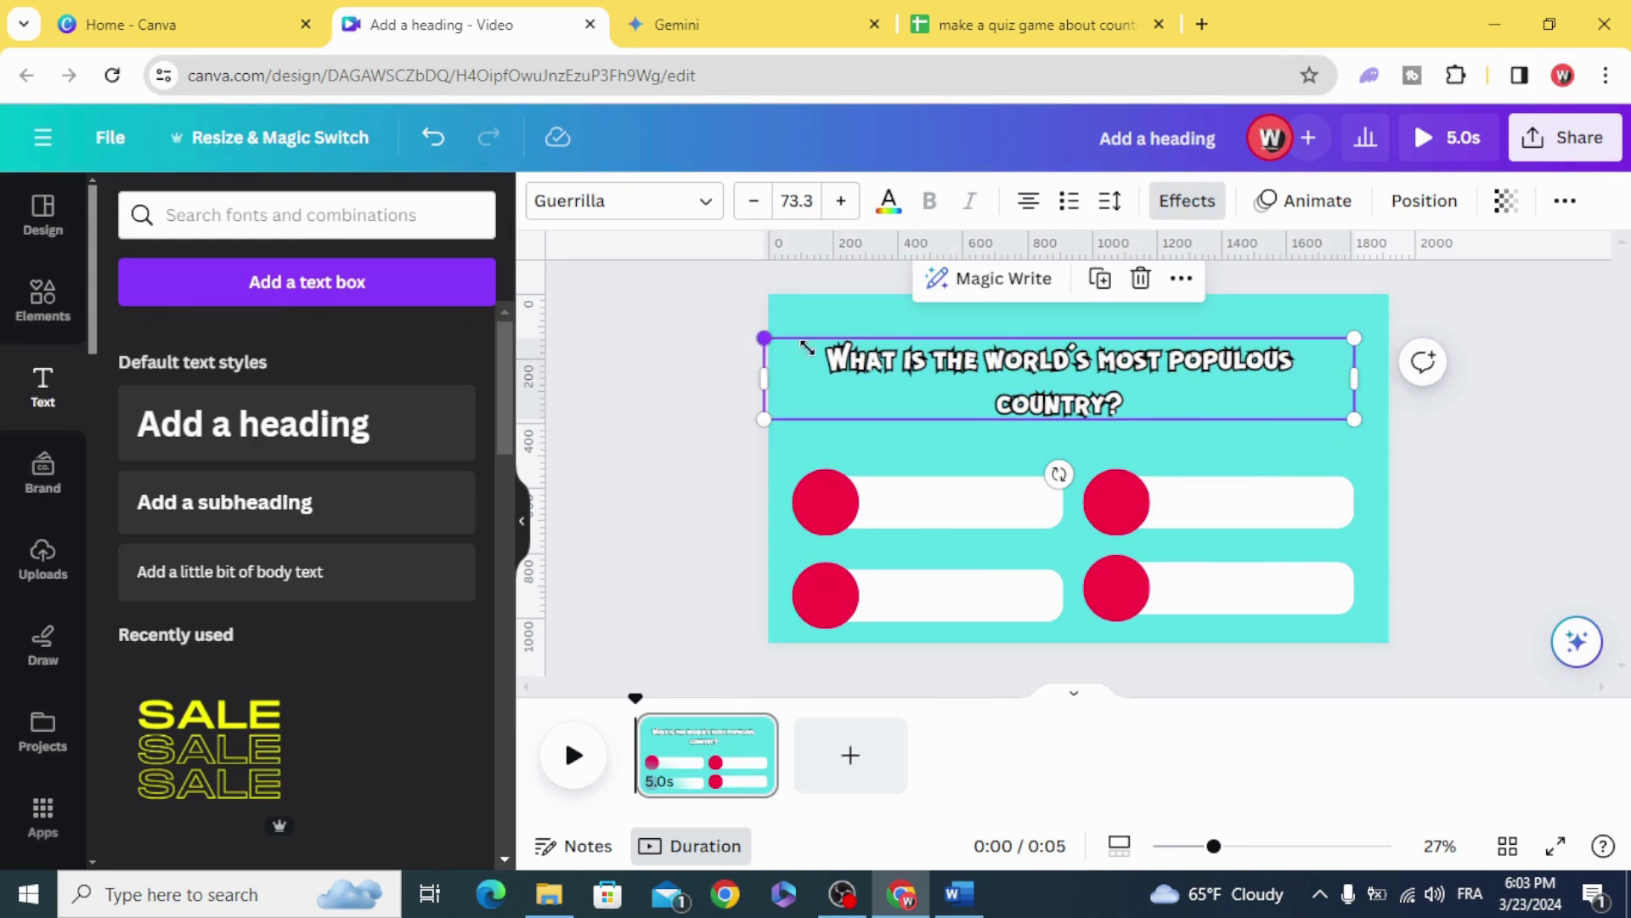
pyautogui.moveTo(806, 347); pyautogui.dragTo(986, 348)
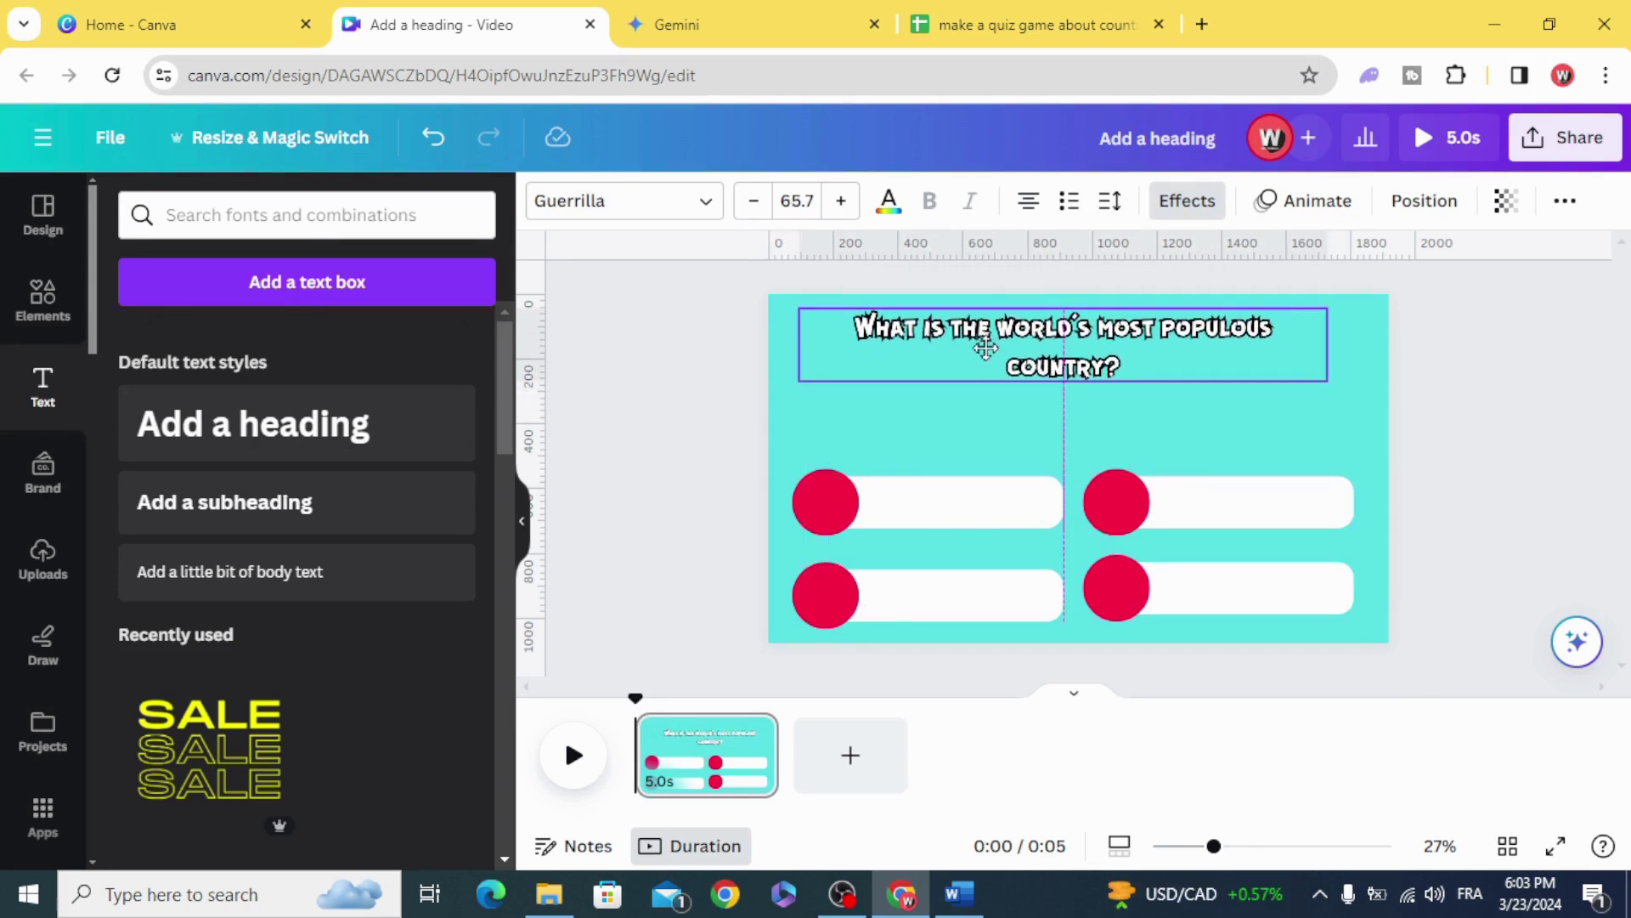
pyautogui.click(692, 473)
# - Copy the answer 'China' from spreadsheet cell C2
pyautogui.click(1033, 25)
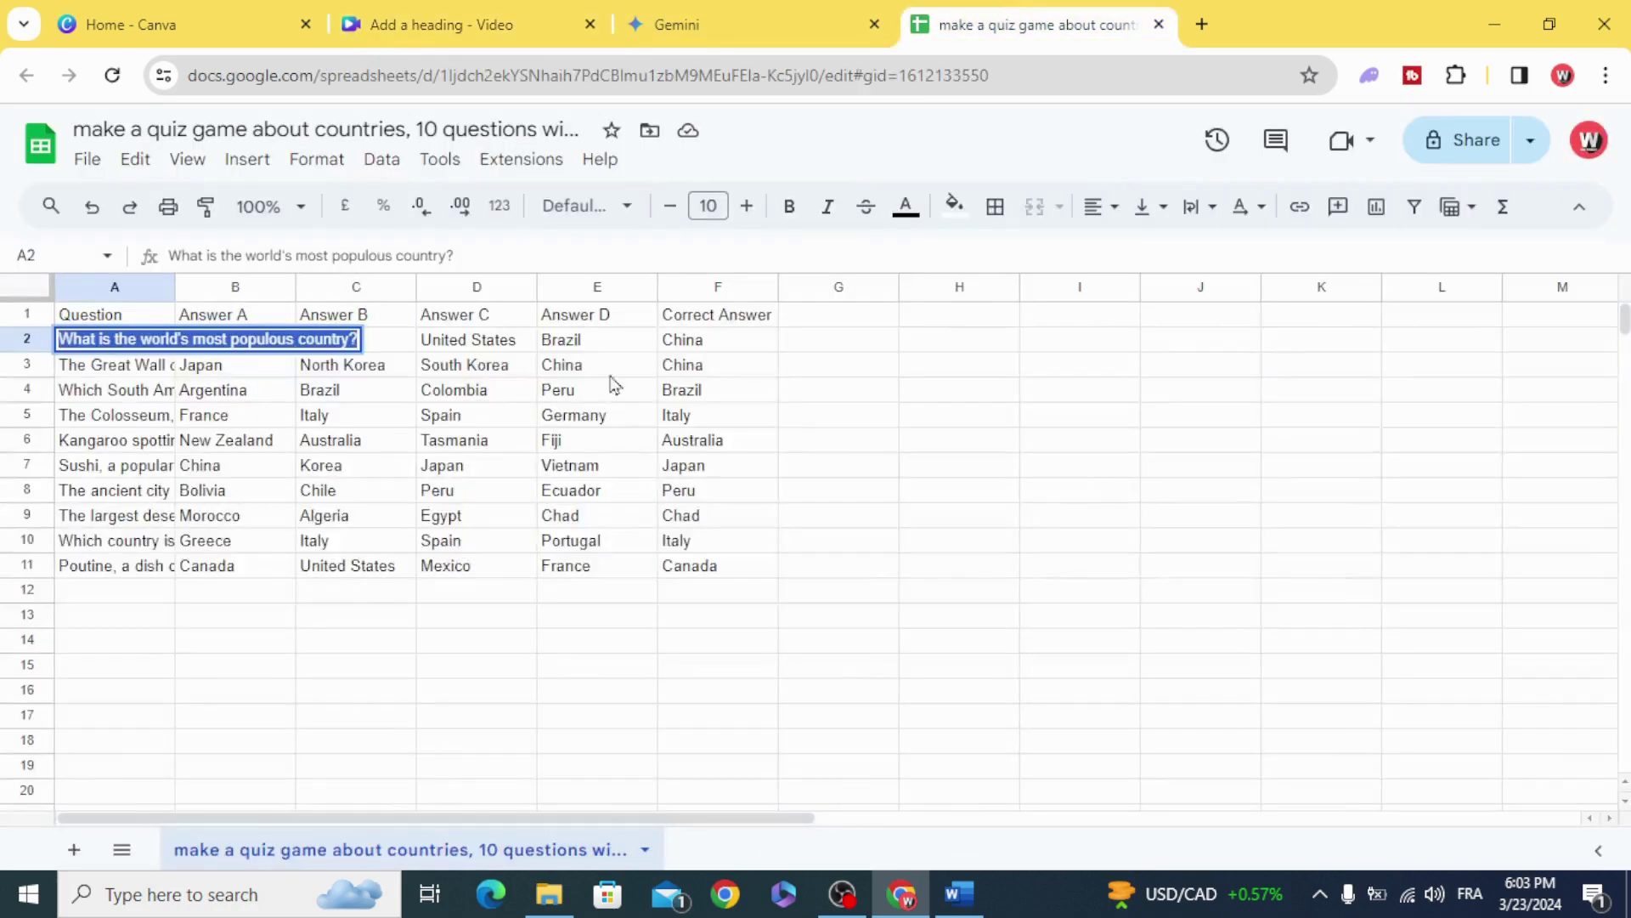
pyautogui.click(383, 342)
pyautogui.doubleClick(321, 345)
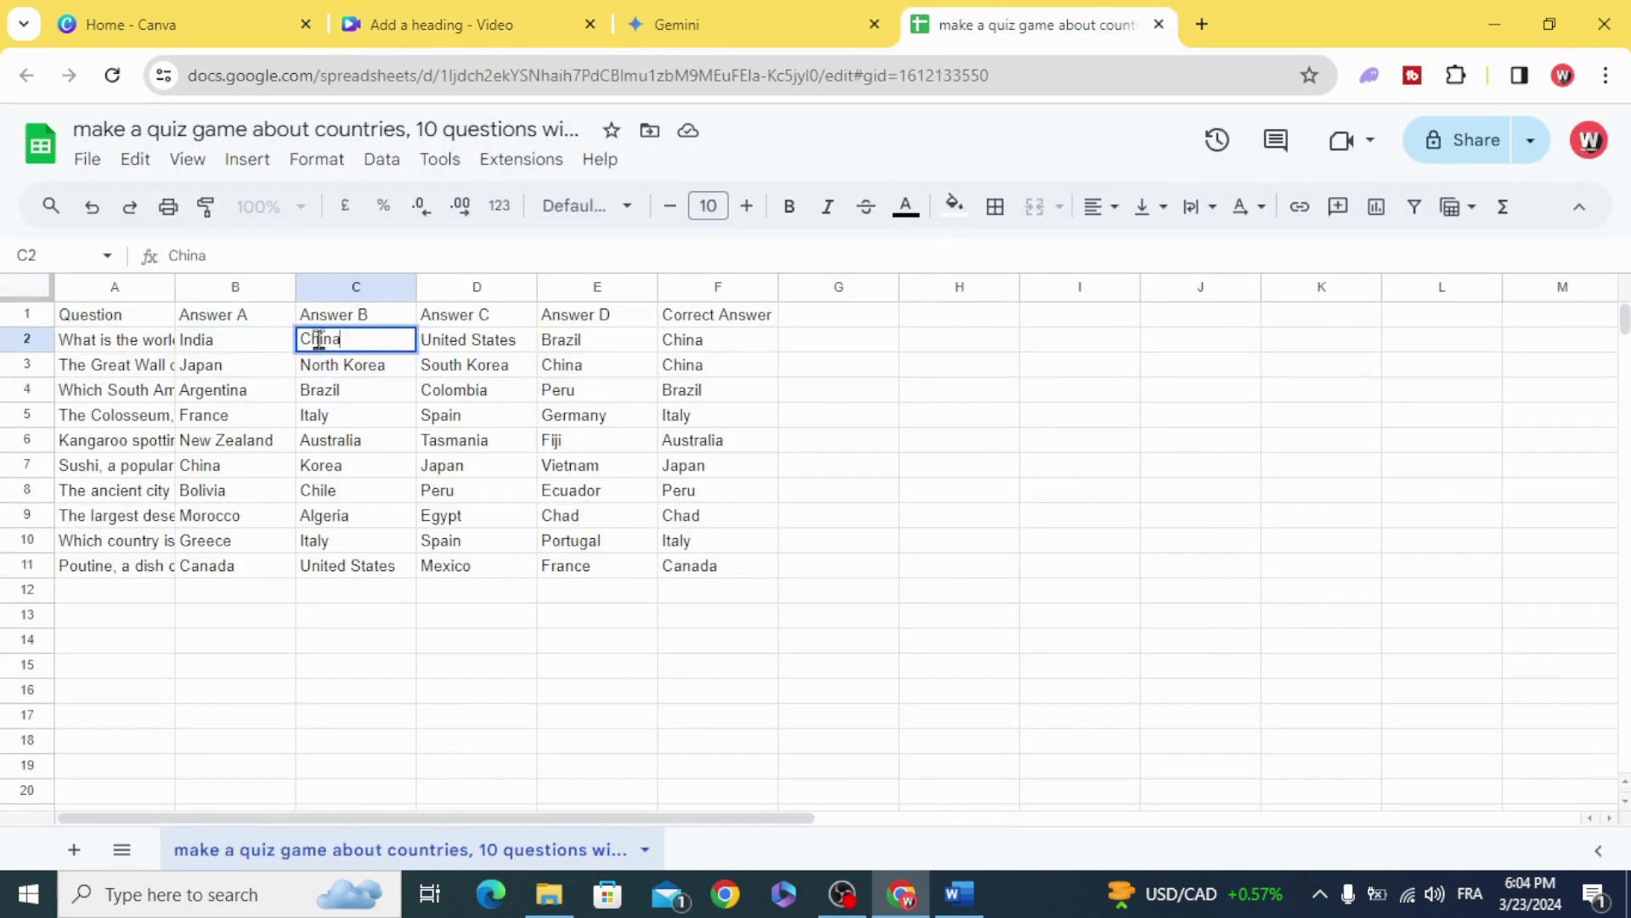
pyautogui.rightClick(321, 341)
pyautogui.click(390, 452)
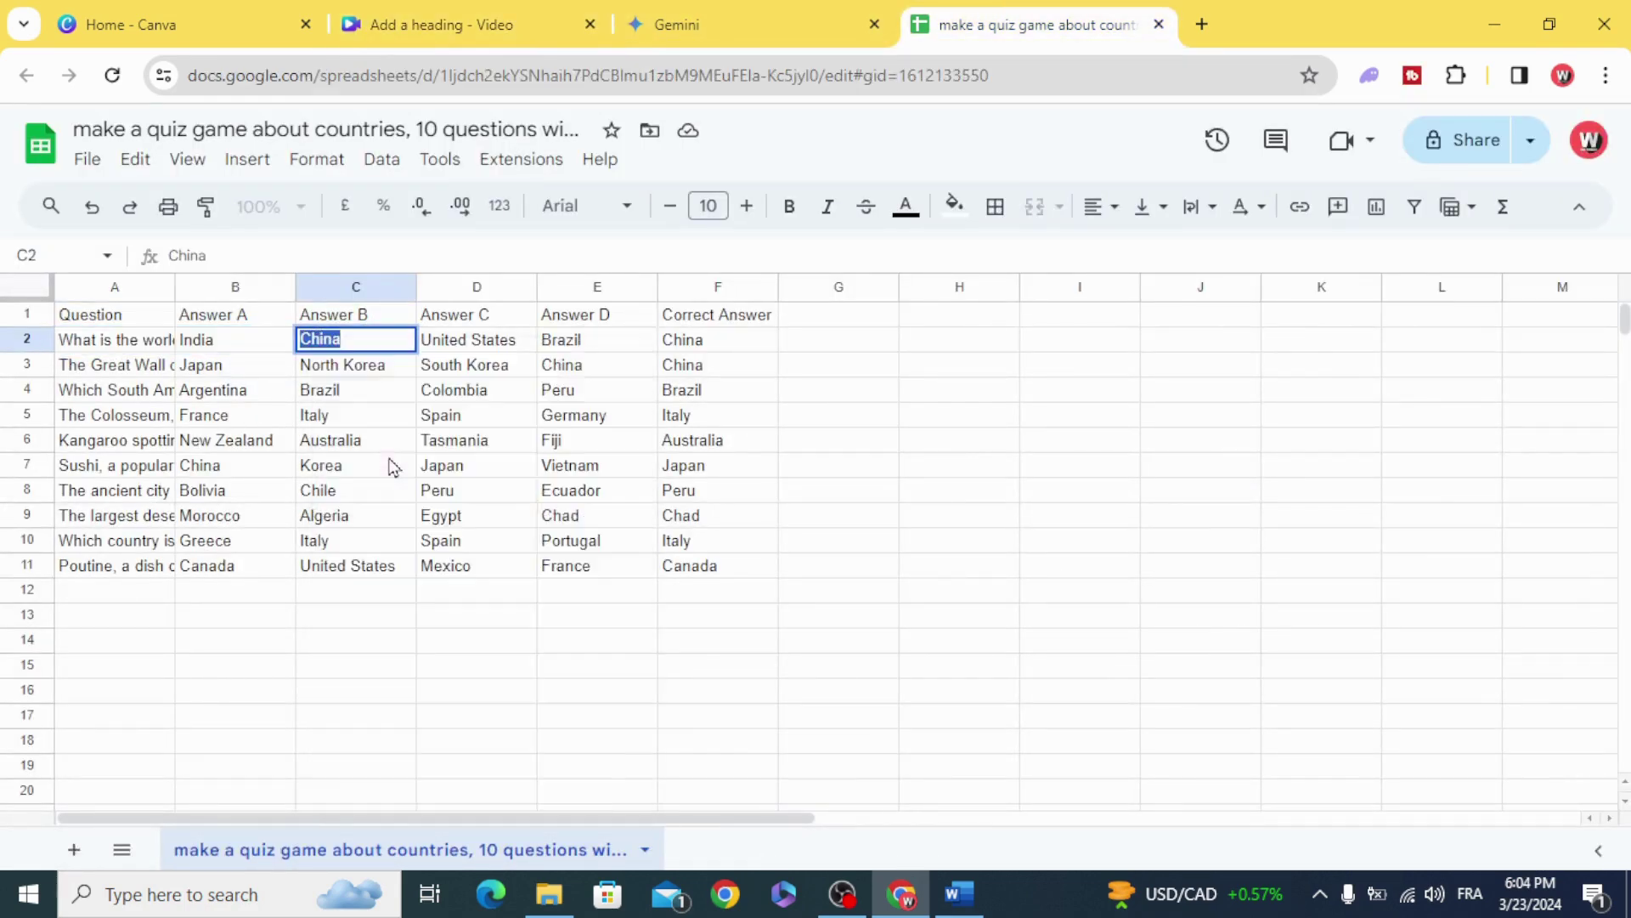
pyautogui.click(746, 15)
# - Add a heading on the first answer row and paste 'China' as plain text
pyautogui.click(519, 12)
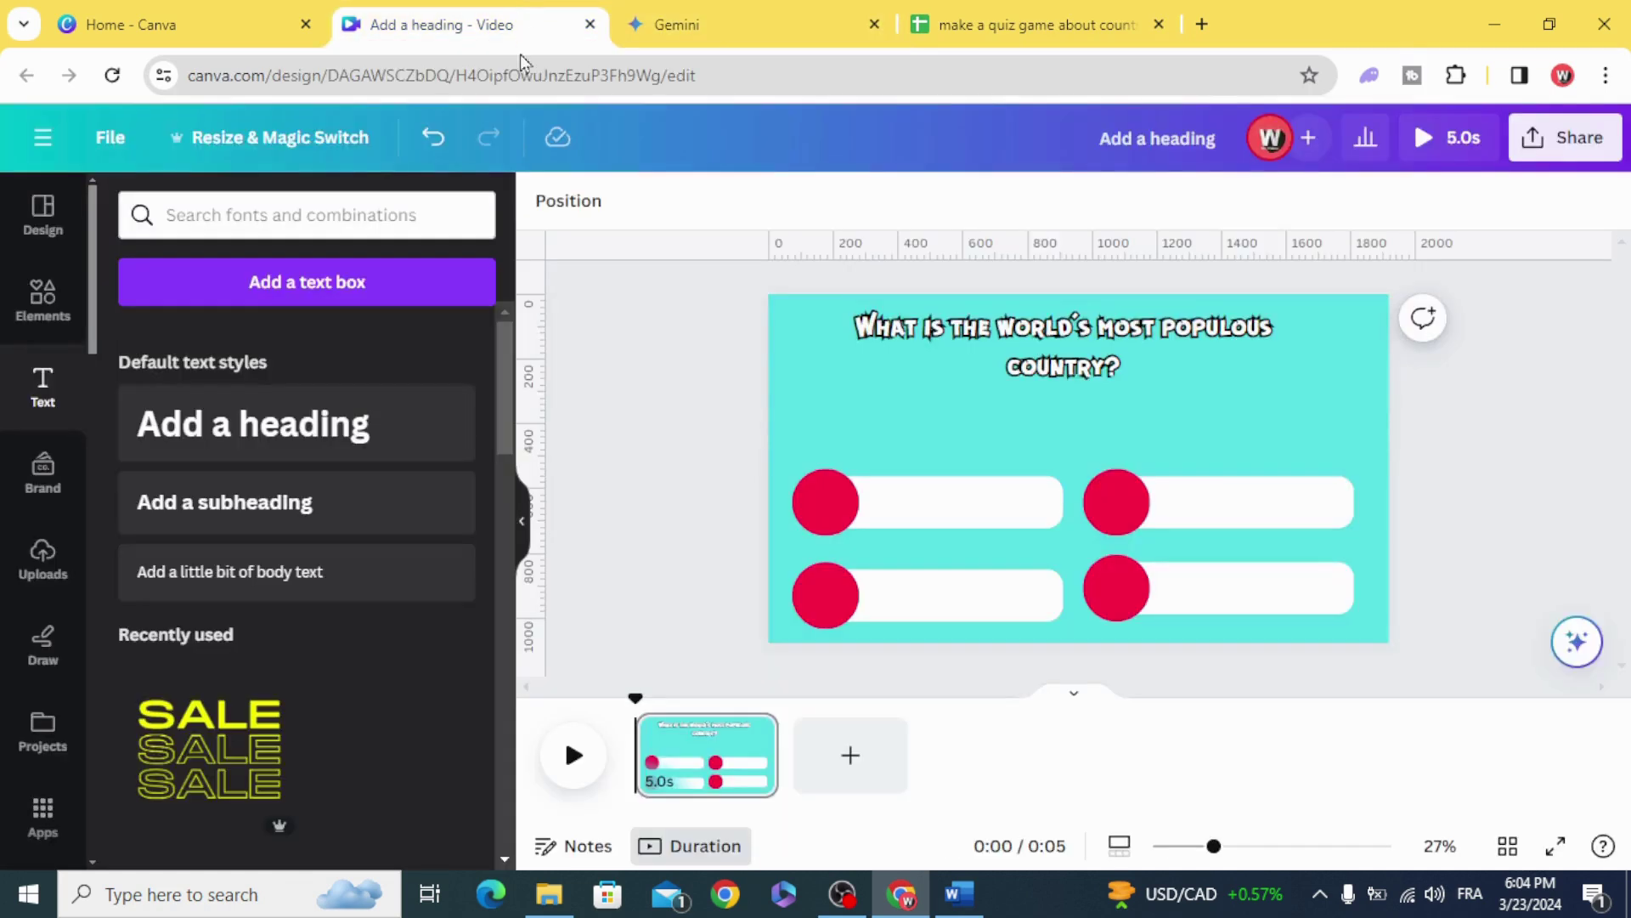
pyautogui.click(230, 421)
pyautogui.moveTo(1055, 473); pyautogui.dragTo(921, 503)
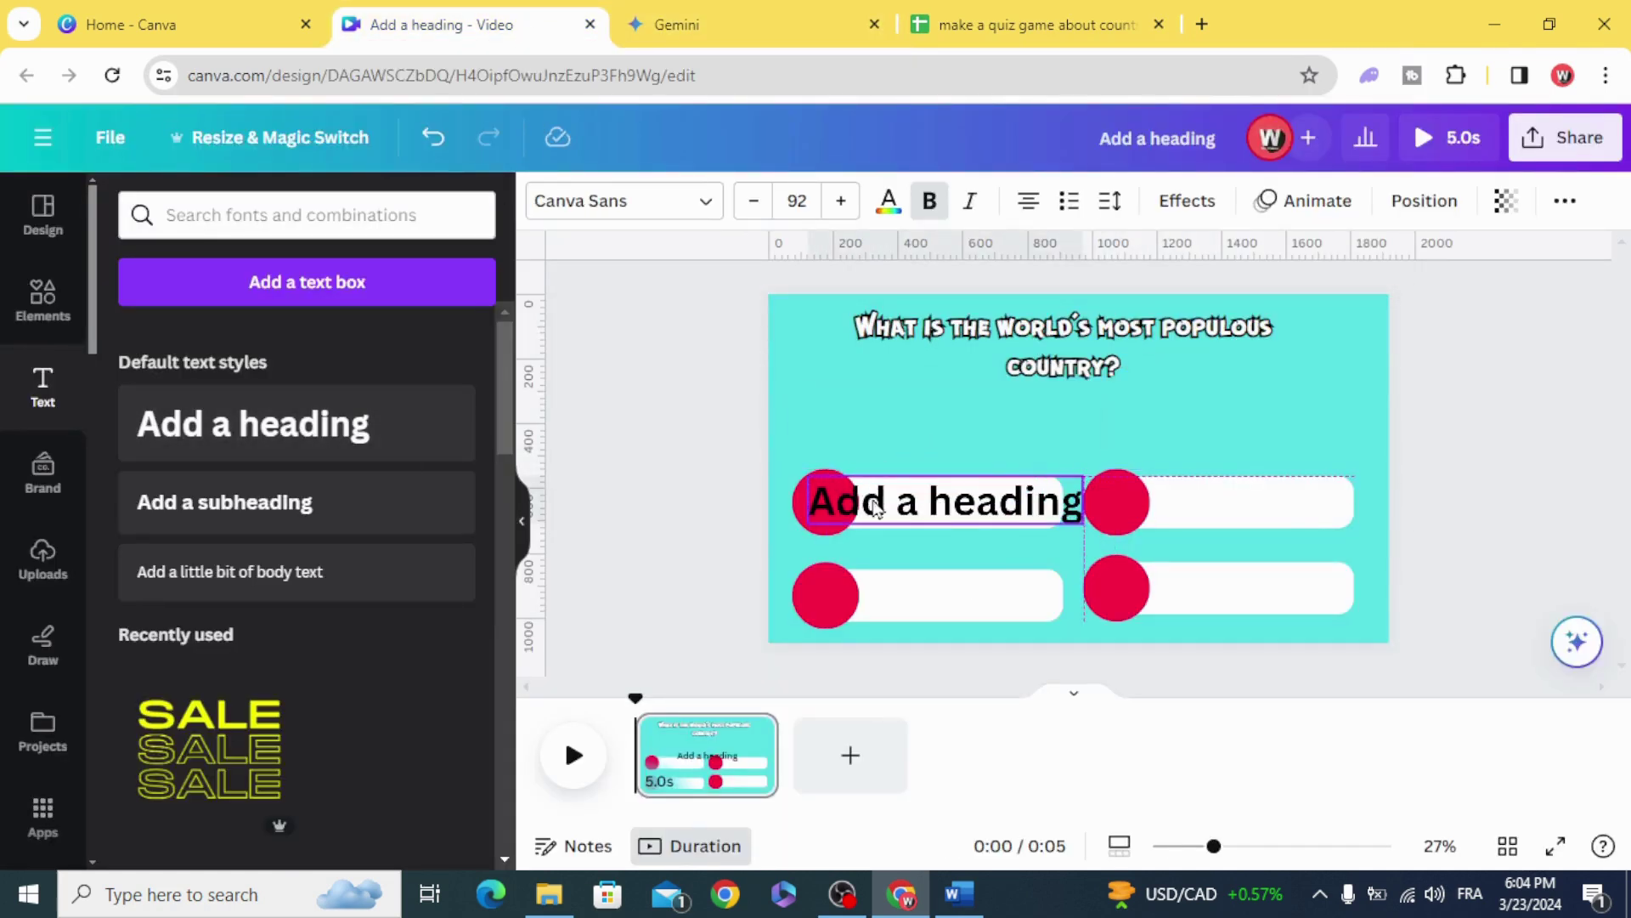
pyautogui.rightClick(921, 503)
pyautogui.click(1007, 237)
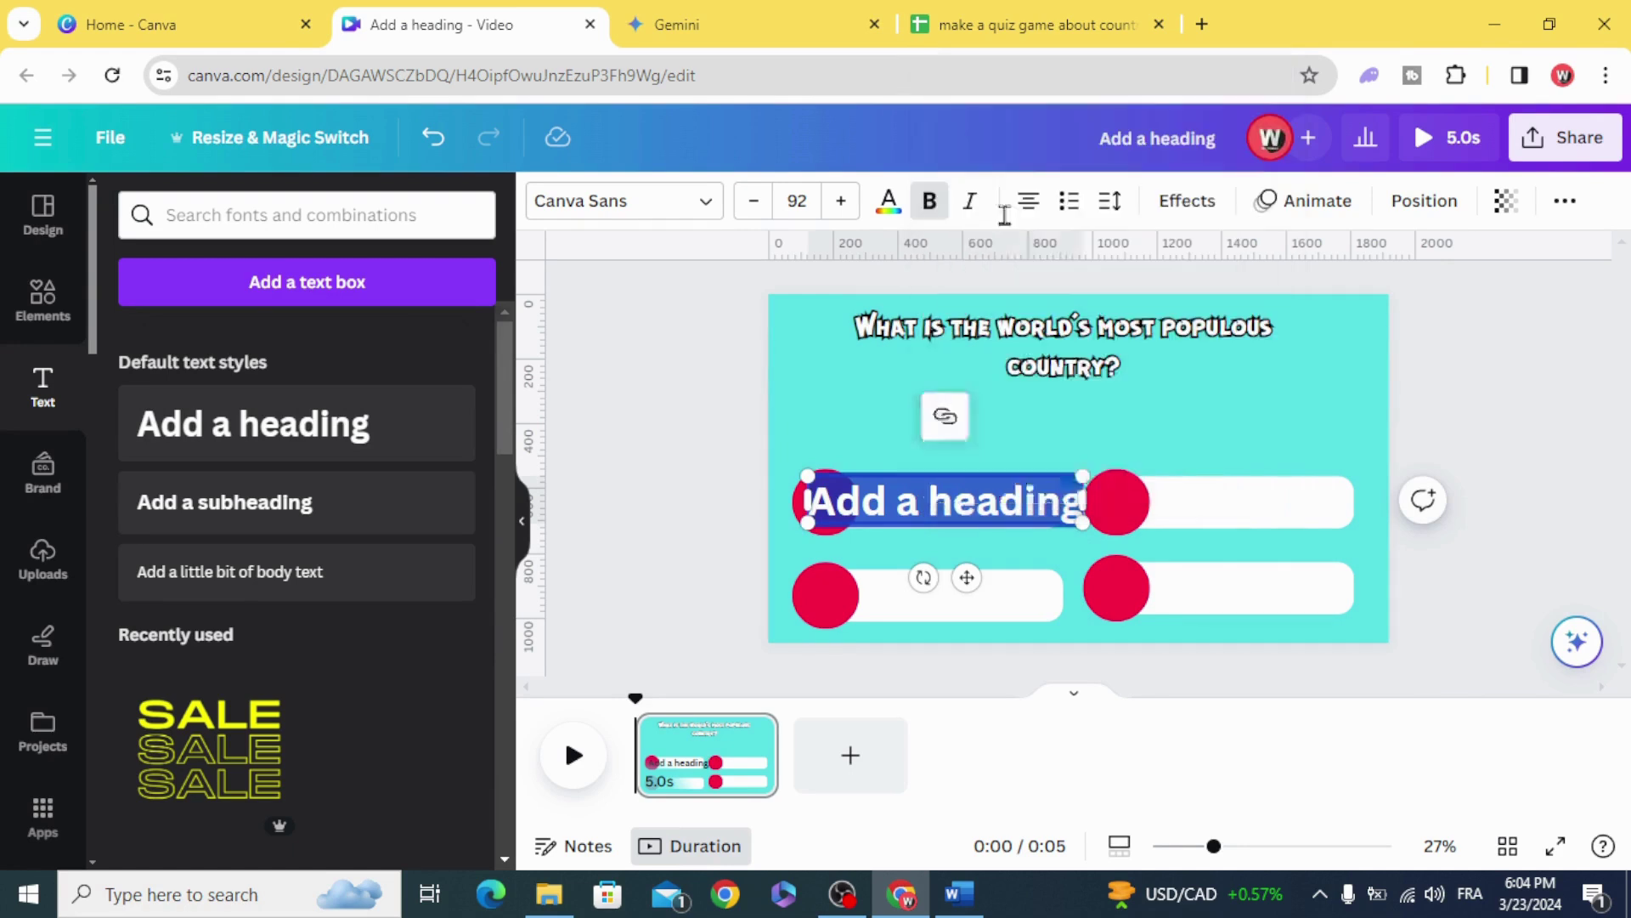
pyautogui.write('China')
pyautogui.click(613, 493)
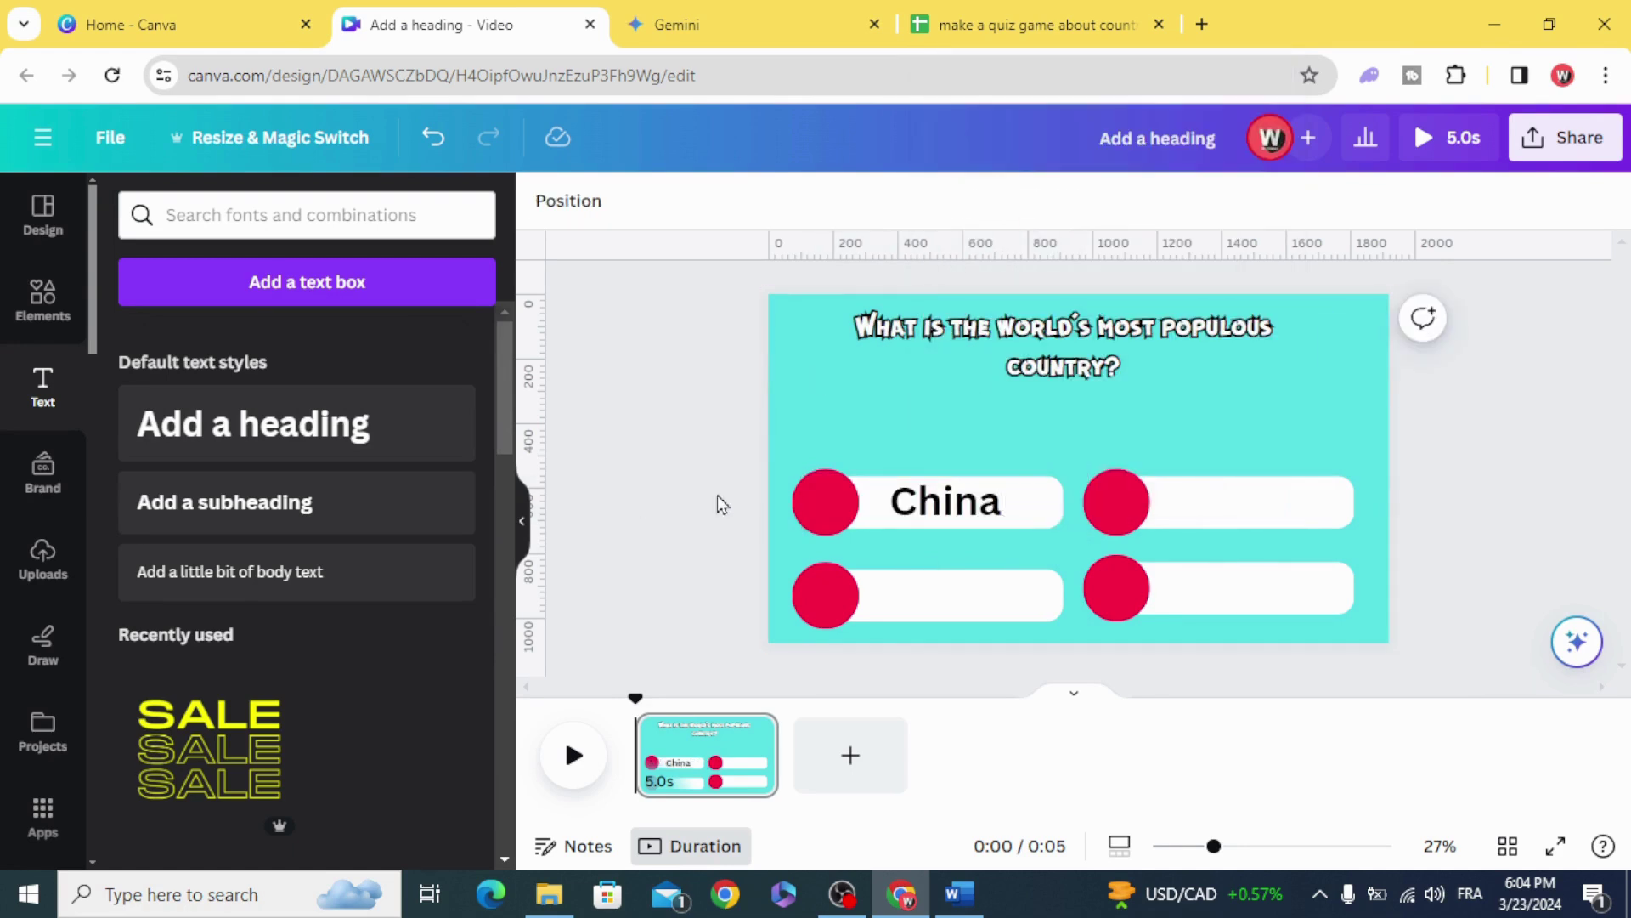
pyautogui.click(898, 502)
# - Set the China text to Guerrilla and shrink it to fit its answer bar
pyautogui.click(624, 200)
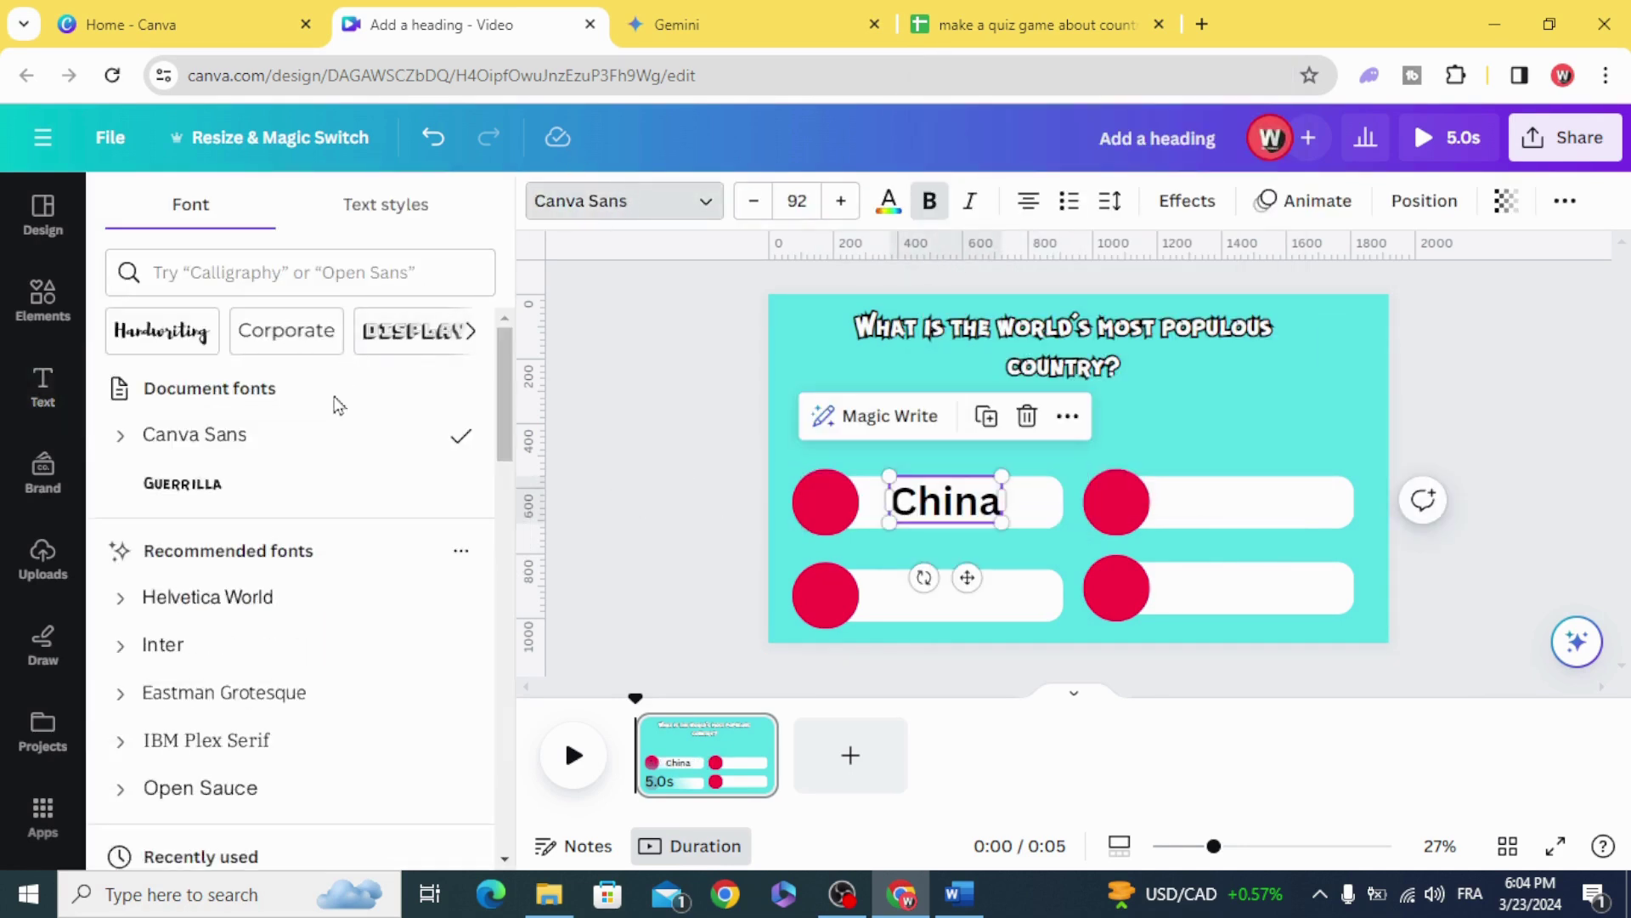
pyautogui.scroll(-2, 285, 498)
pyautogui.scroll(2, 289, 501)
pyautogui.click(289, 496)
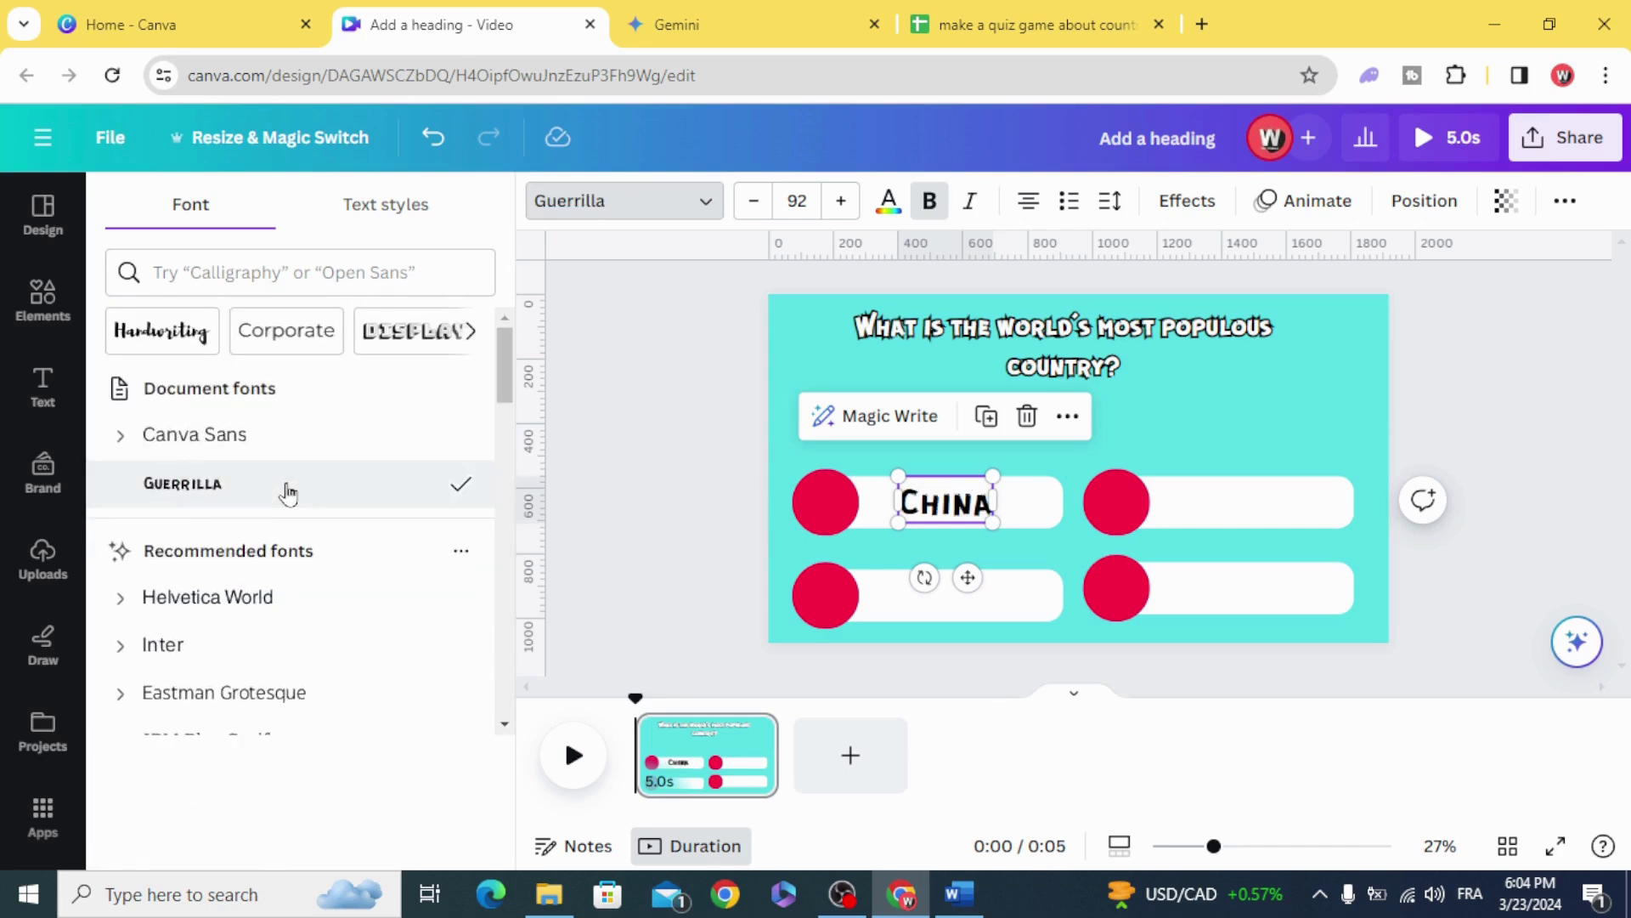
pyautogui.click(667, 473)
pyautogui.click(905, 501)
pyautogui.moveTo(899, 478); pyautogui.dragTo(941, 505)
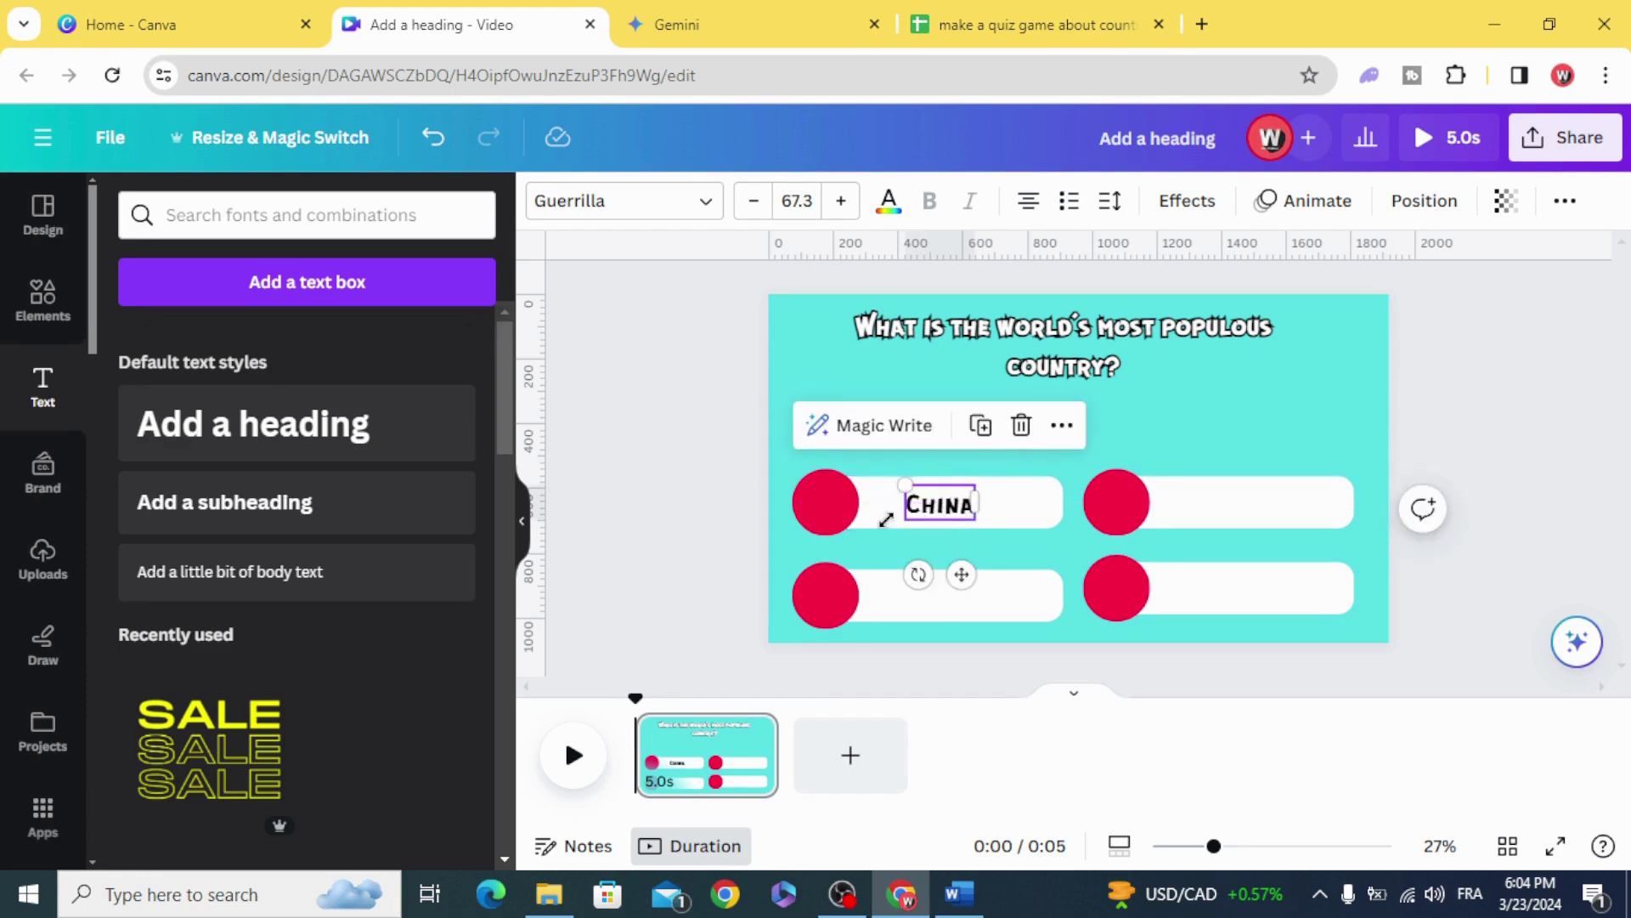
pyautogui.click(723, 498)
# - Add an uppercase 'A' letter label inside the first red circle
pyautogui.click(259, 447)
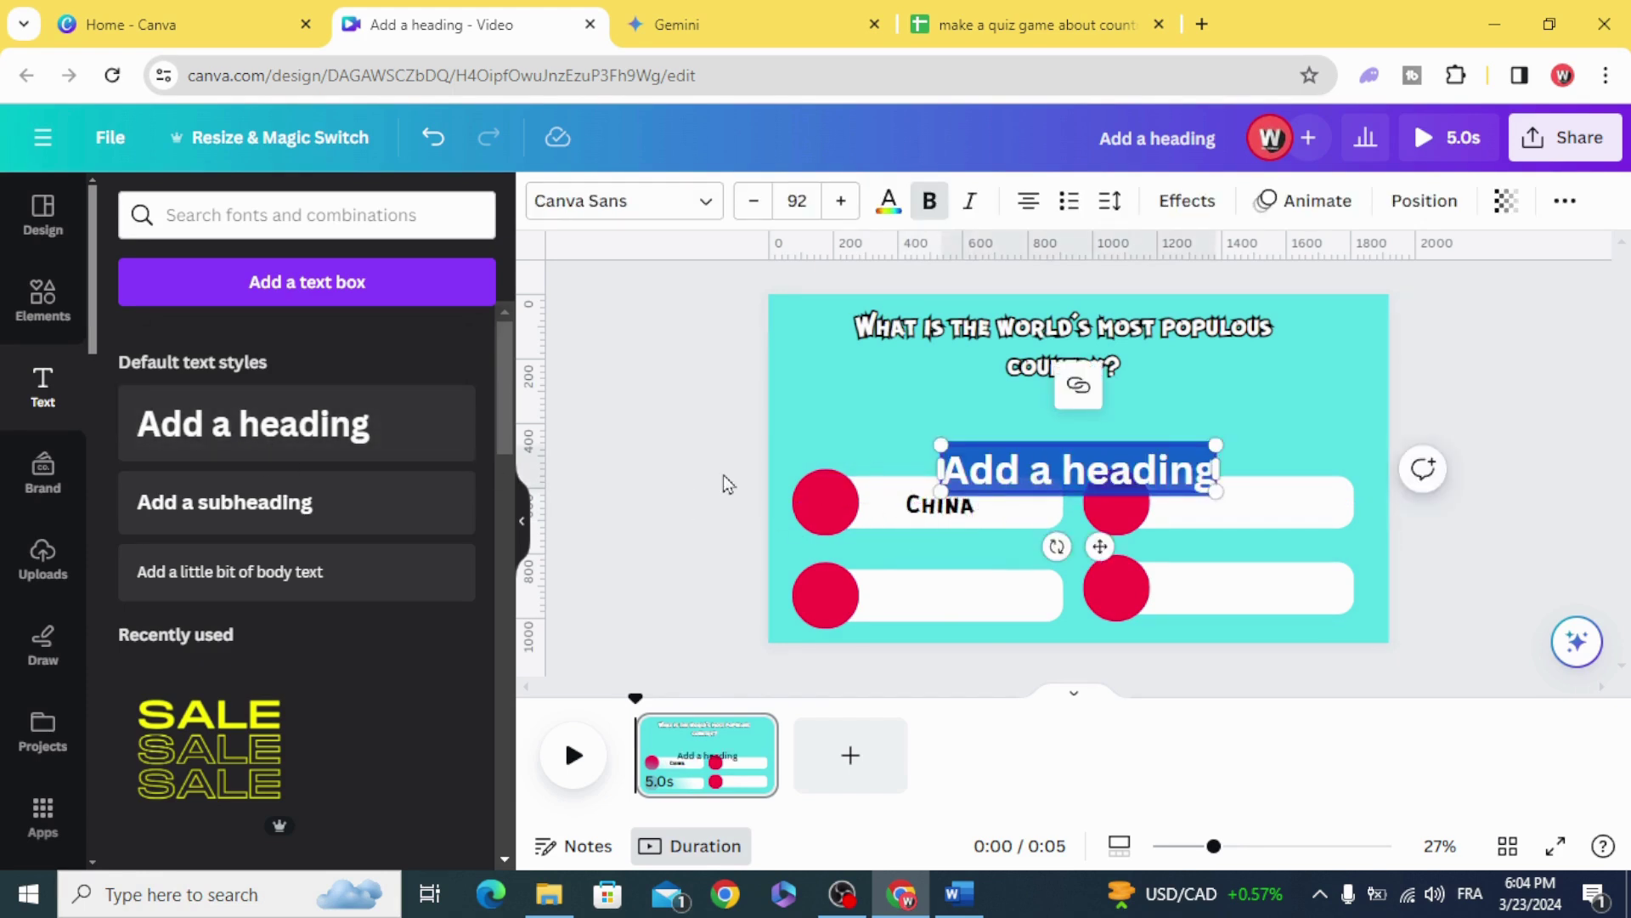
pyautogui.moveTo(1074, 468); pyautogui.dragTo(848, 491)
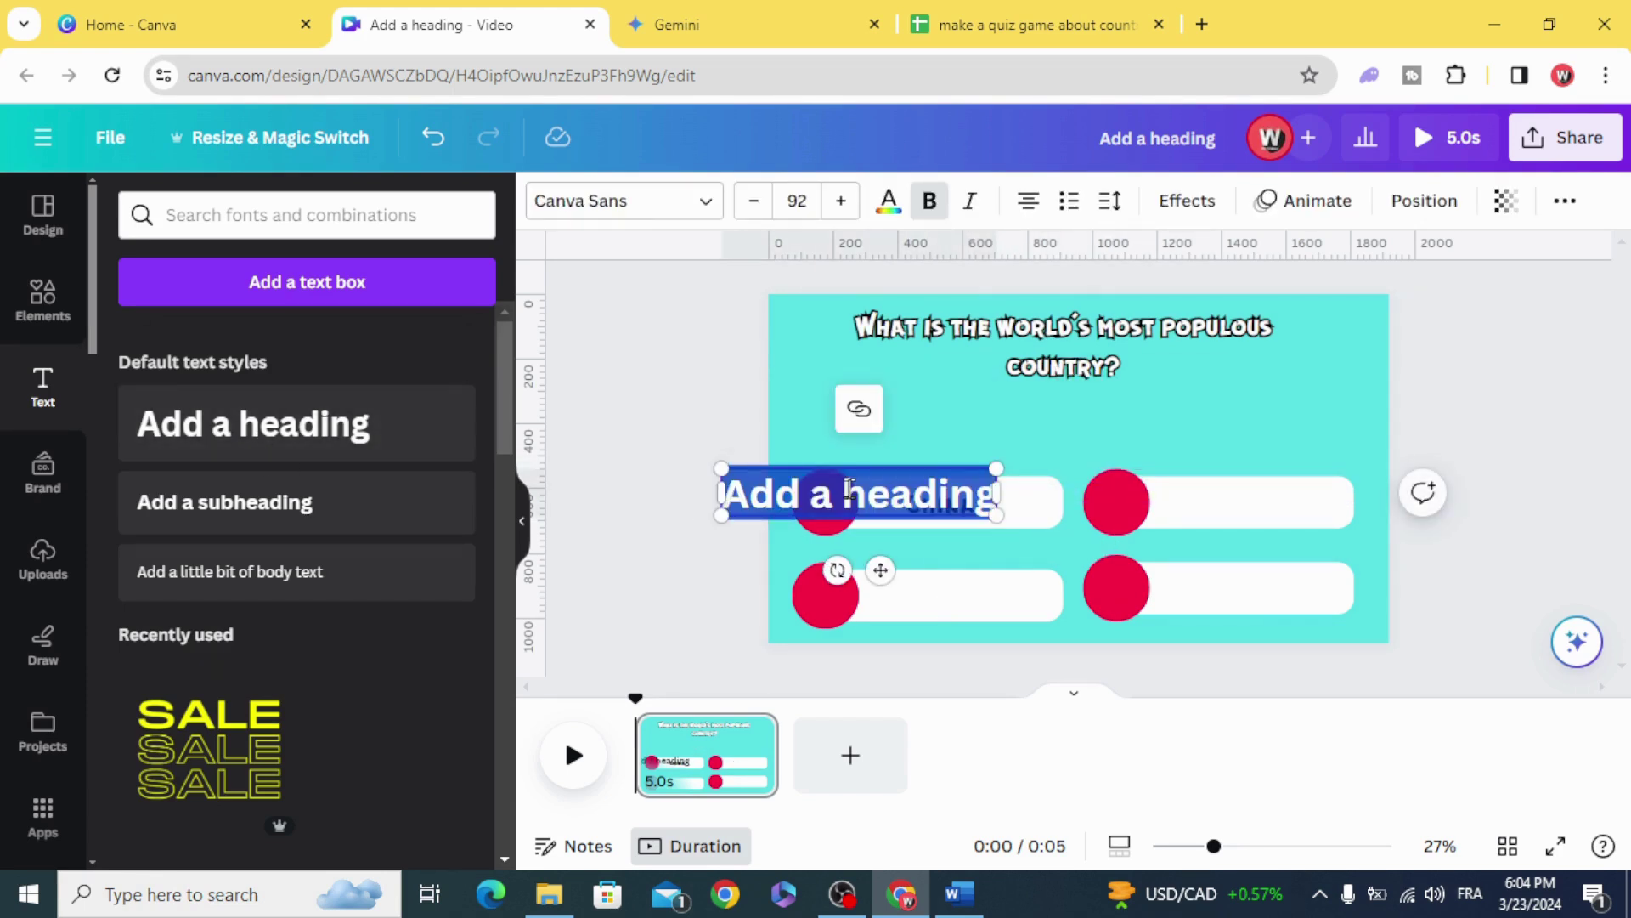
pyautogui.write('a')
pyautogui.click(648, 545)
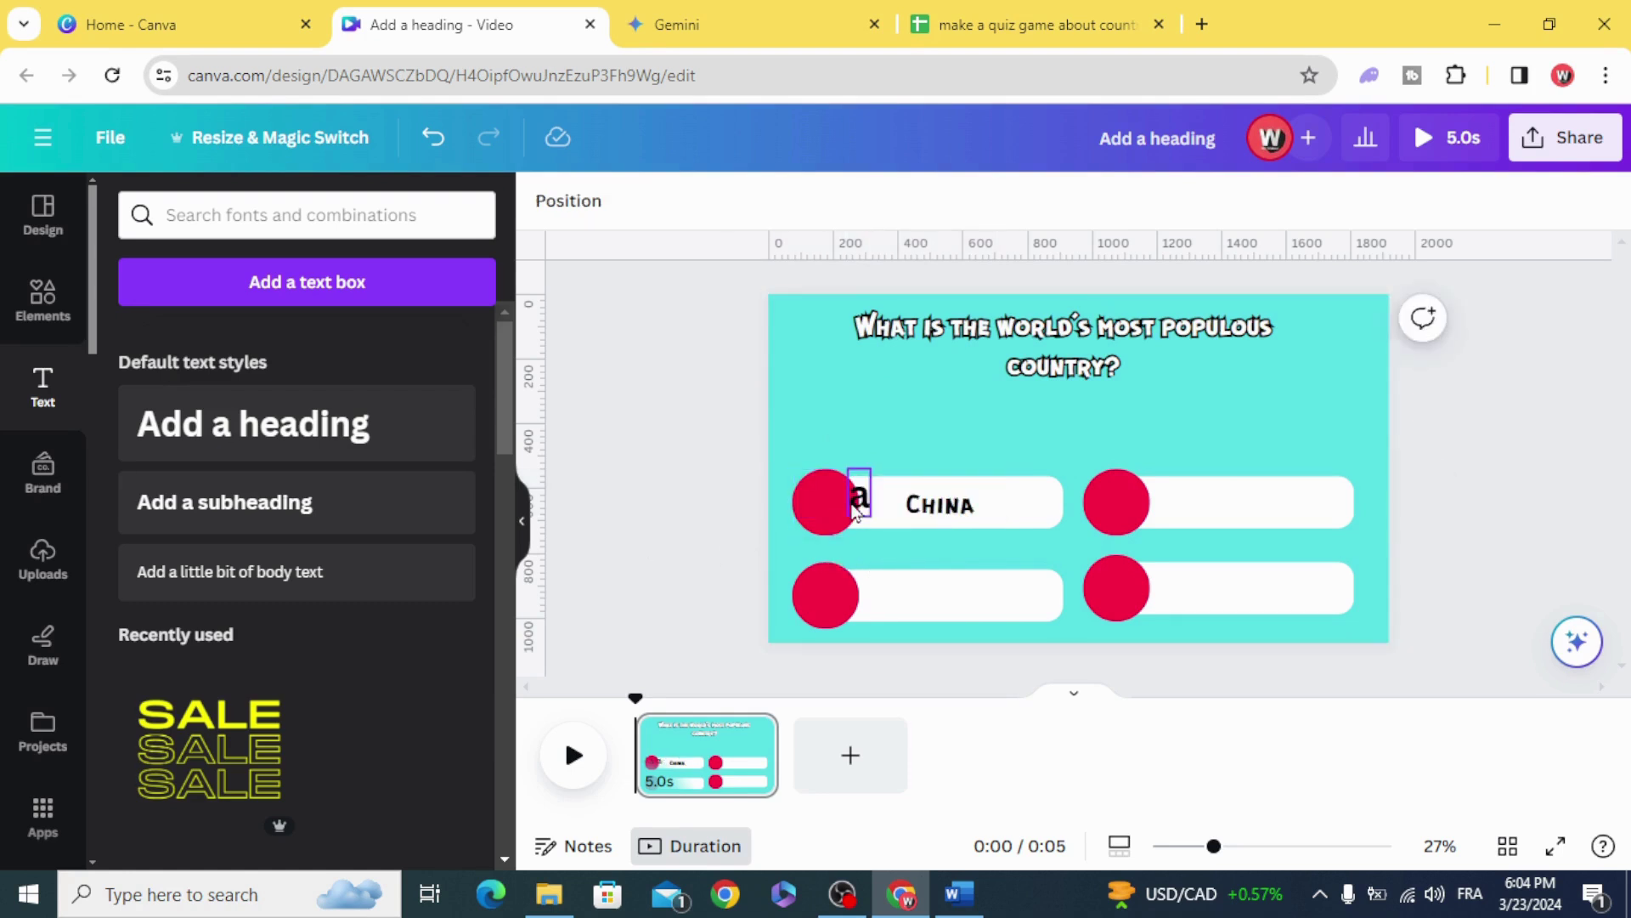
pyautogui.click(842, 500)
pyautogui.click(1565, 200)
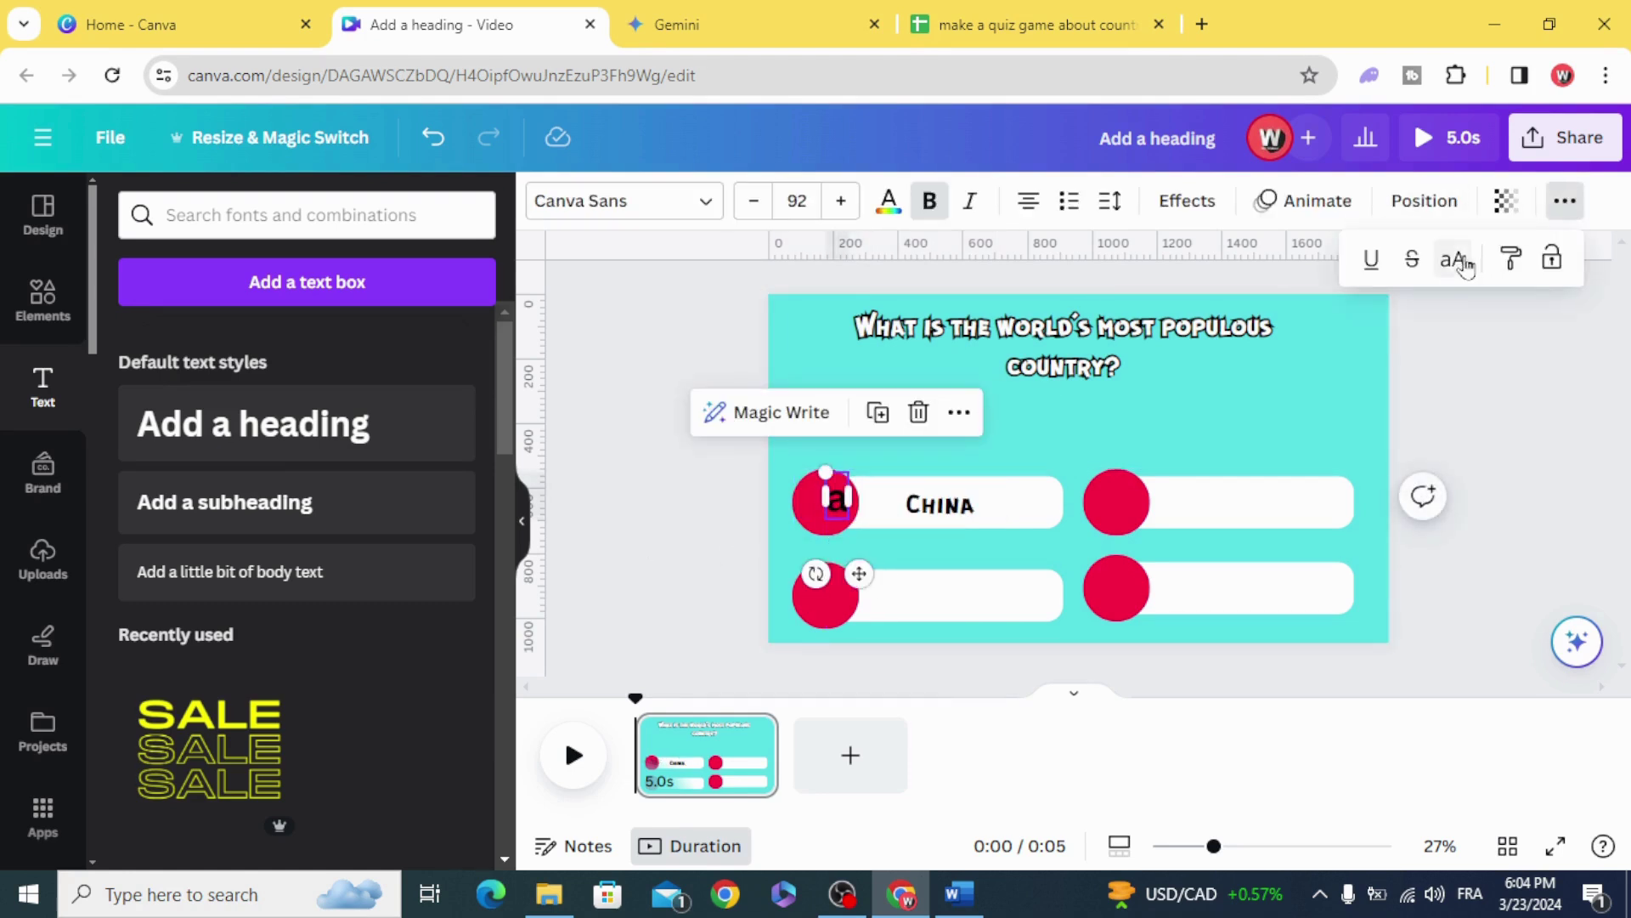
pyautogui.click(823, 516)
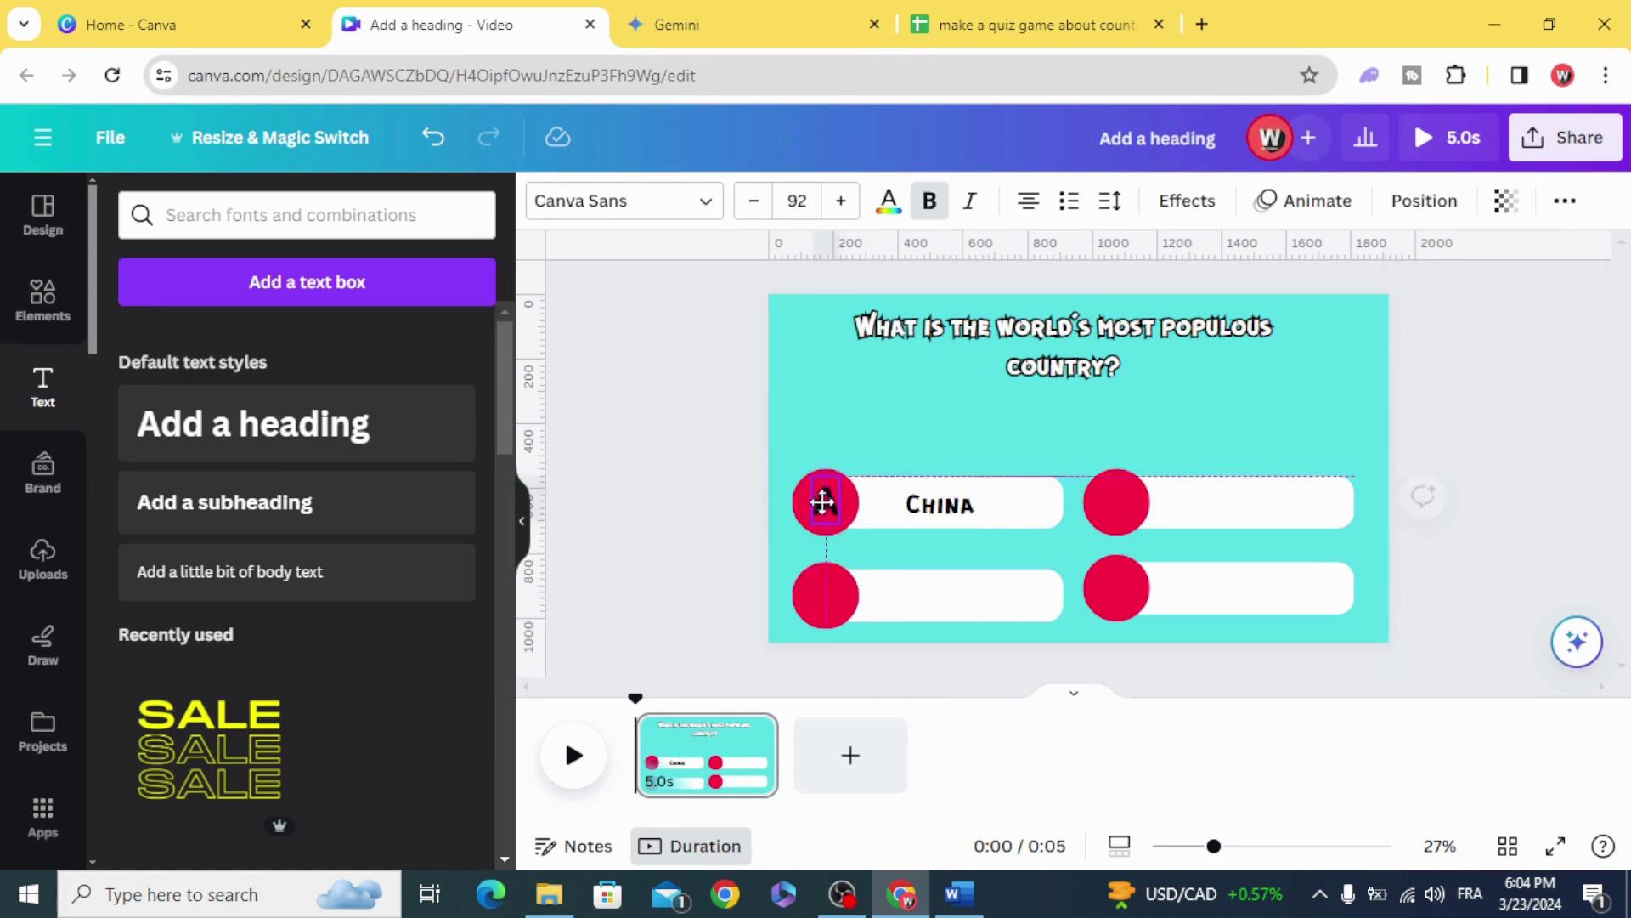
pyautogui.moveTo(824, 502); pyautogui.dragTo(825, 503)
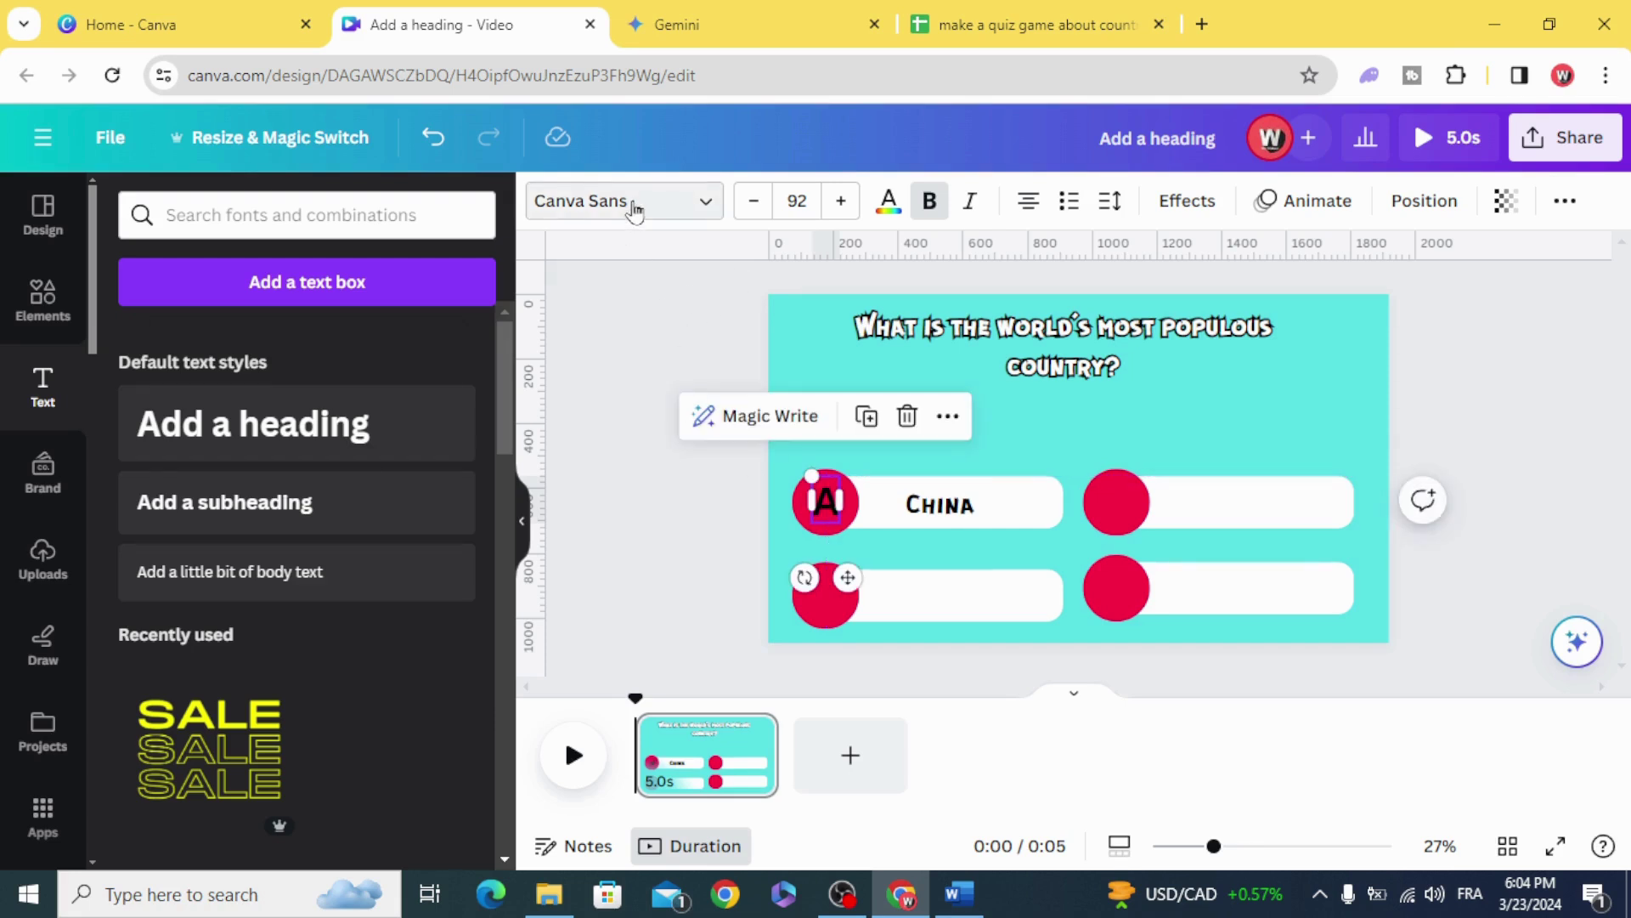
# - Set the A label to Guerrilla and enlarge it within its circle
pyautogui.click(629, 206)
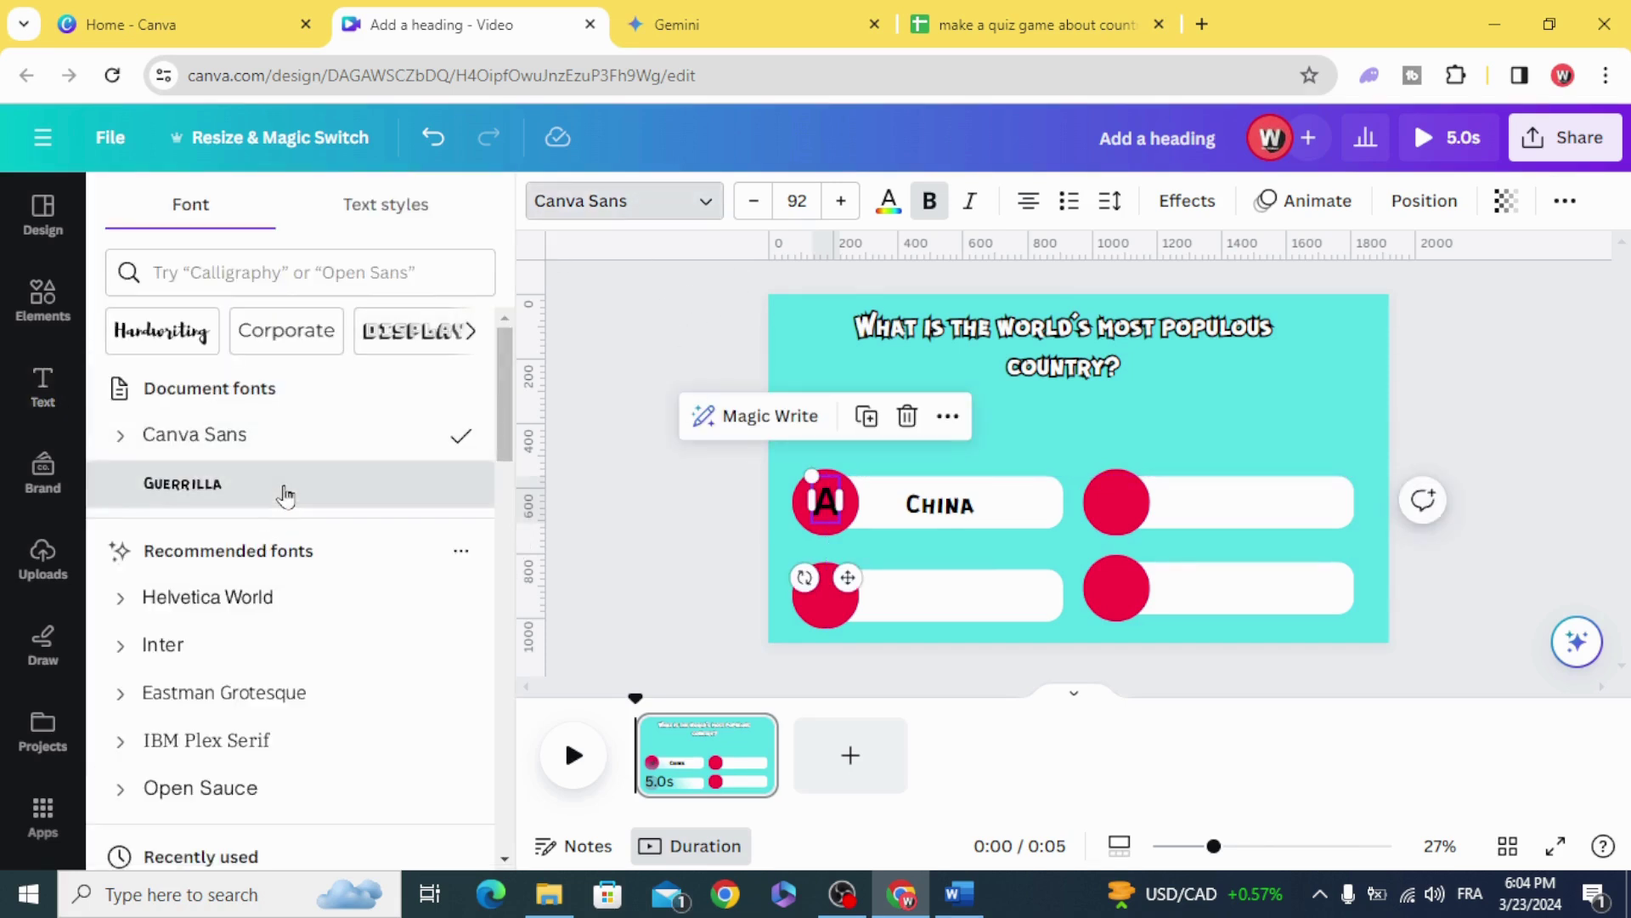
pyautogui.click(284, 485)
pyautogui.click(623, 484)
pyautogui.click(823, 497)
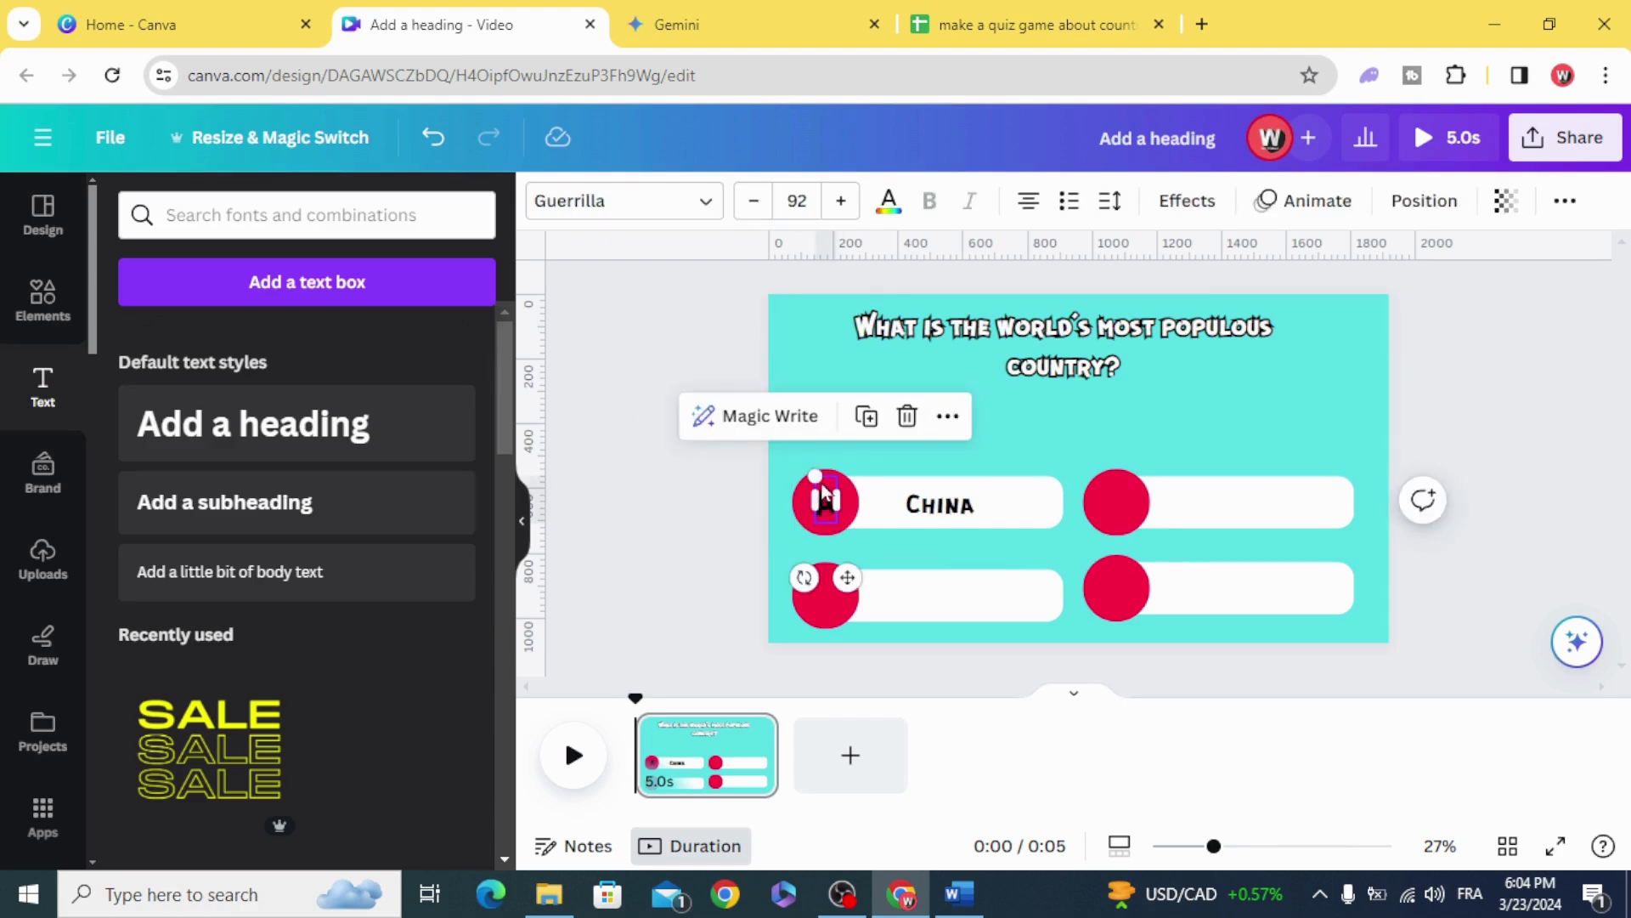
pyautogui.moveTo(816, 474)
pyautogui.mouseDown()
pyautogui.moveTo(802, 451)
pyautogui.moveTo(824, 502)
pyautogui.mouseUp()
pyautogui.click(787, 514)
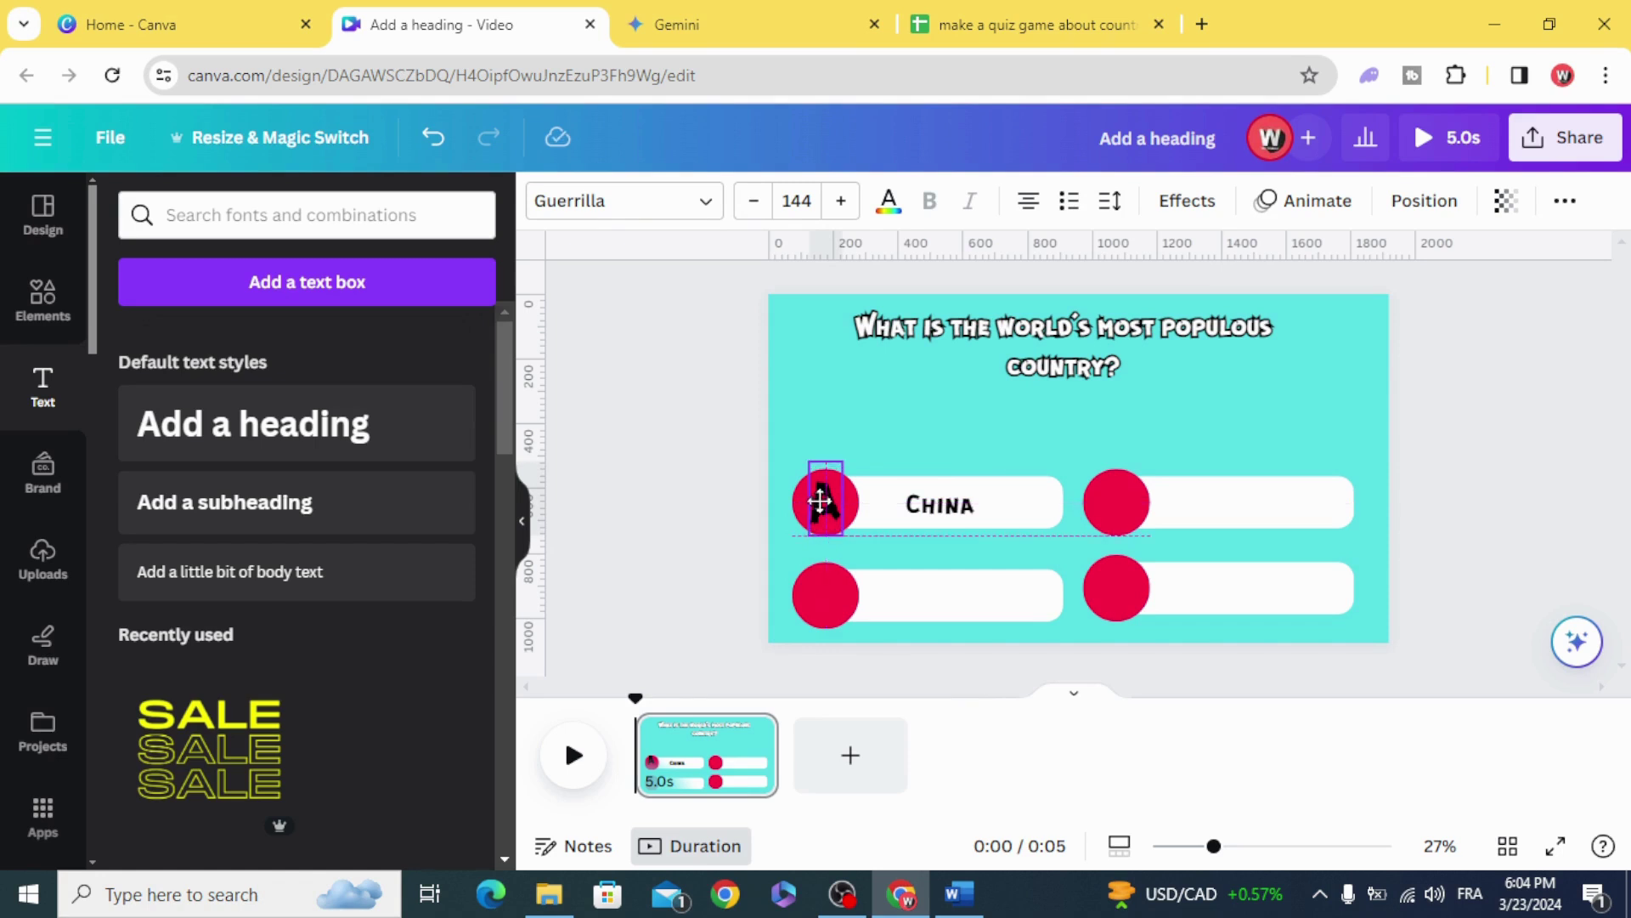
# - Colour the A label white and duplicate it into the second circle
pyautogui.click(889, 200)
pyautogui.click(385, 346)
pyautogui.click(685, 461)
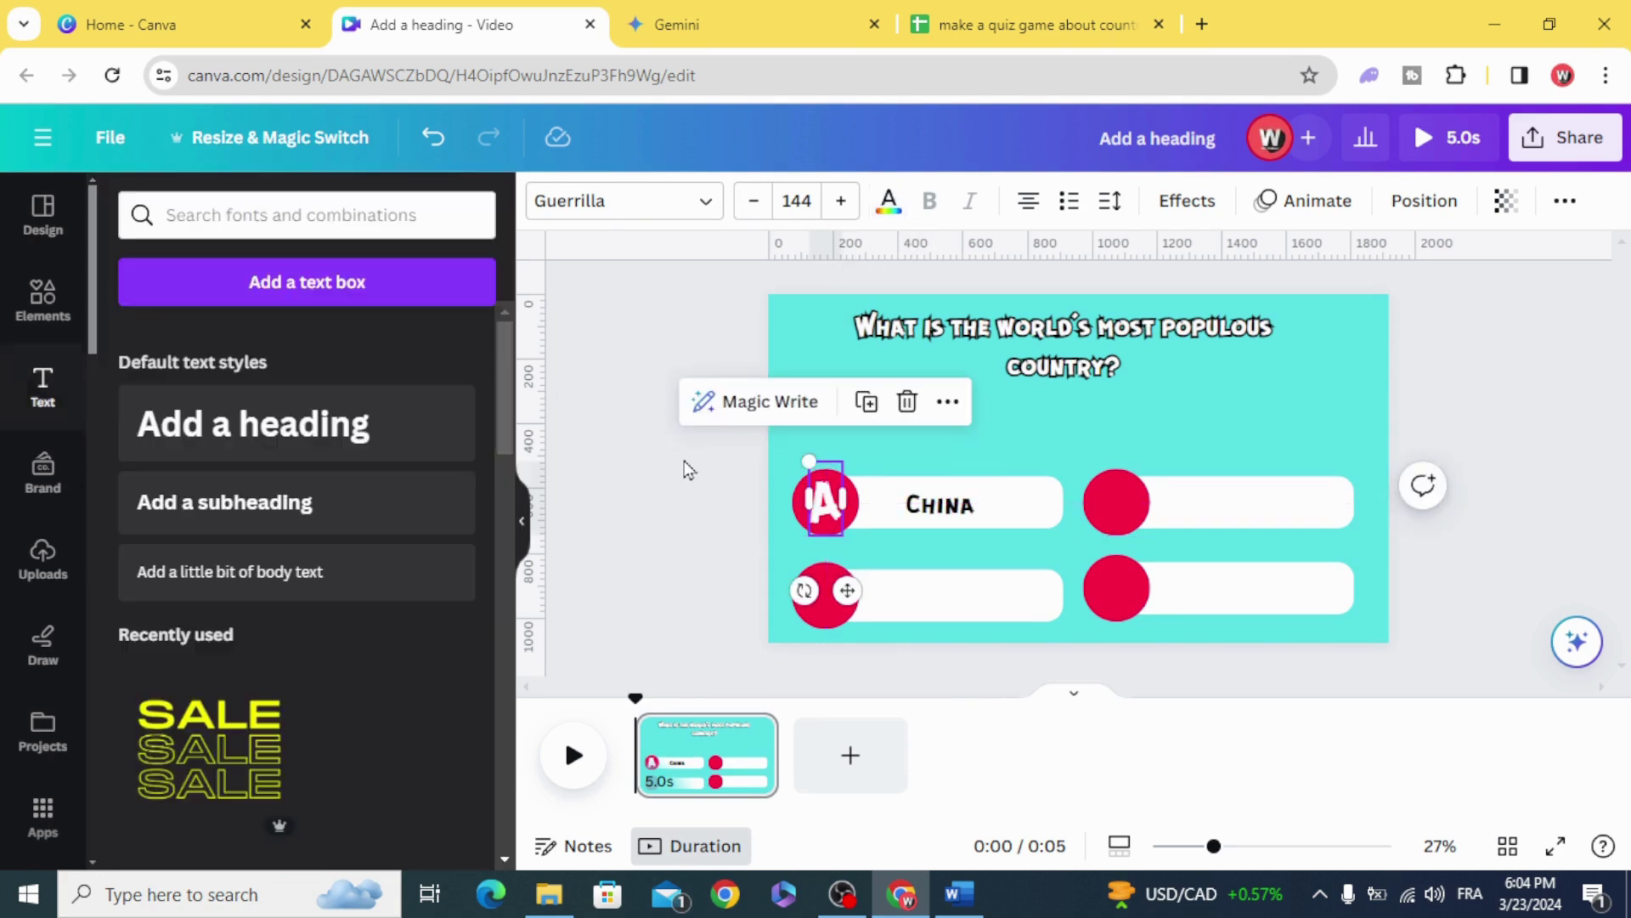
pyautogui.click(822, 516)
pyautogui.click(867, 404)
pyautogui.moveTo(829, 510)
pyautogui.mouseDown()
pyautogui.moveTo(1140, 466)
pyautogui.moveTo(1117, 498)
pyautogui.mouseUp()
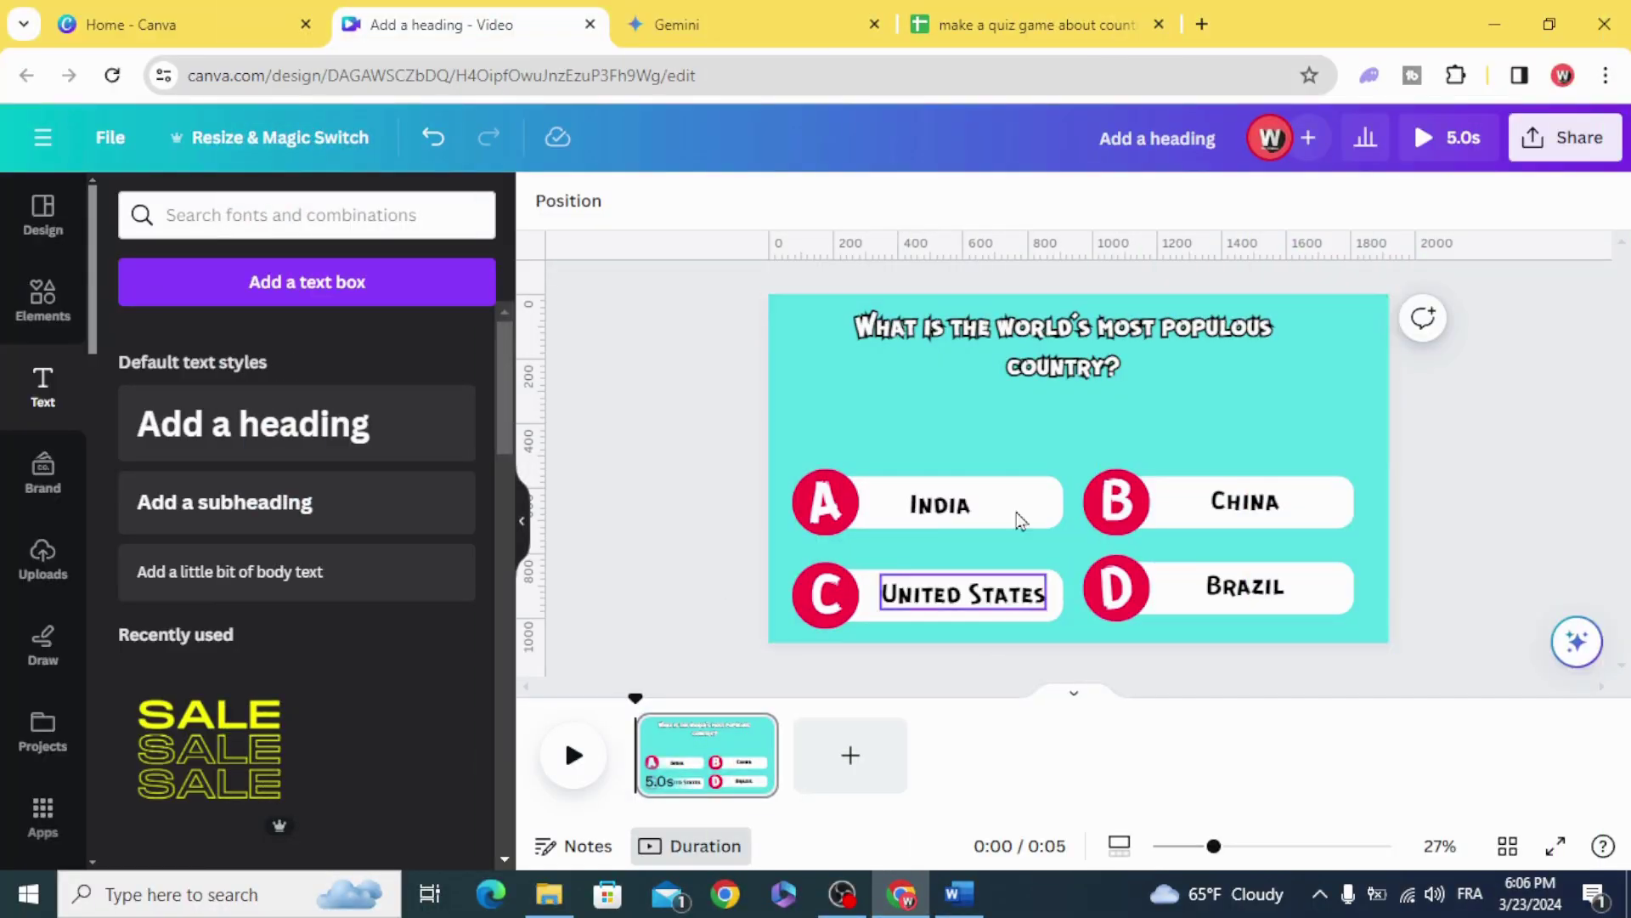
pyautogui.moveTo(706, 755)
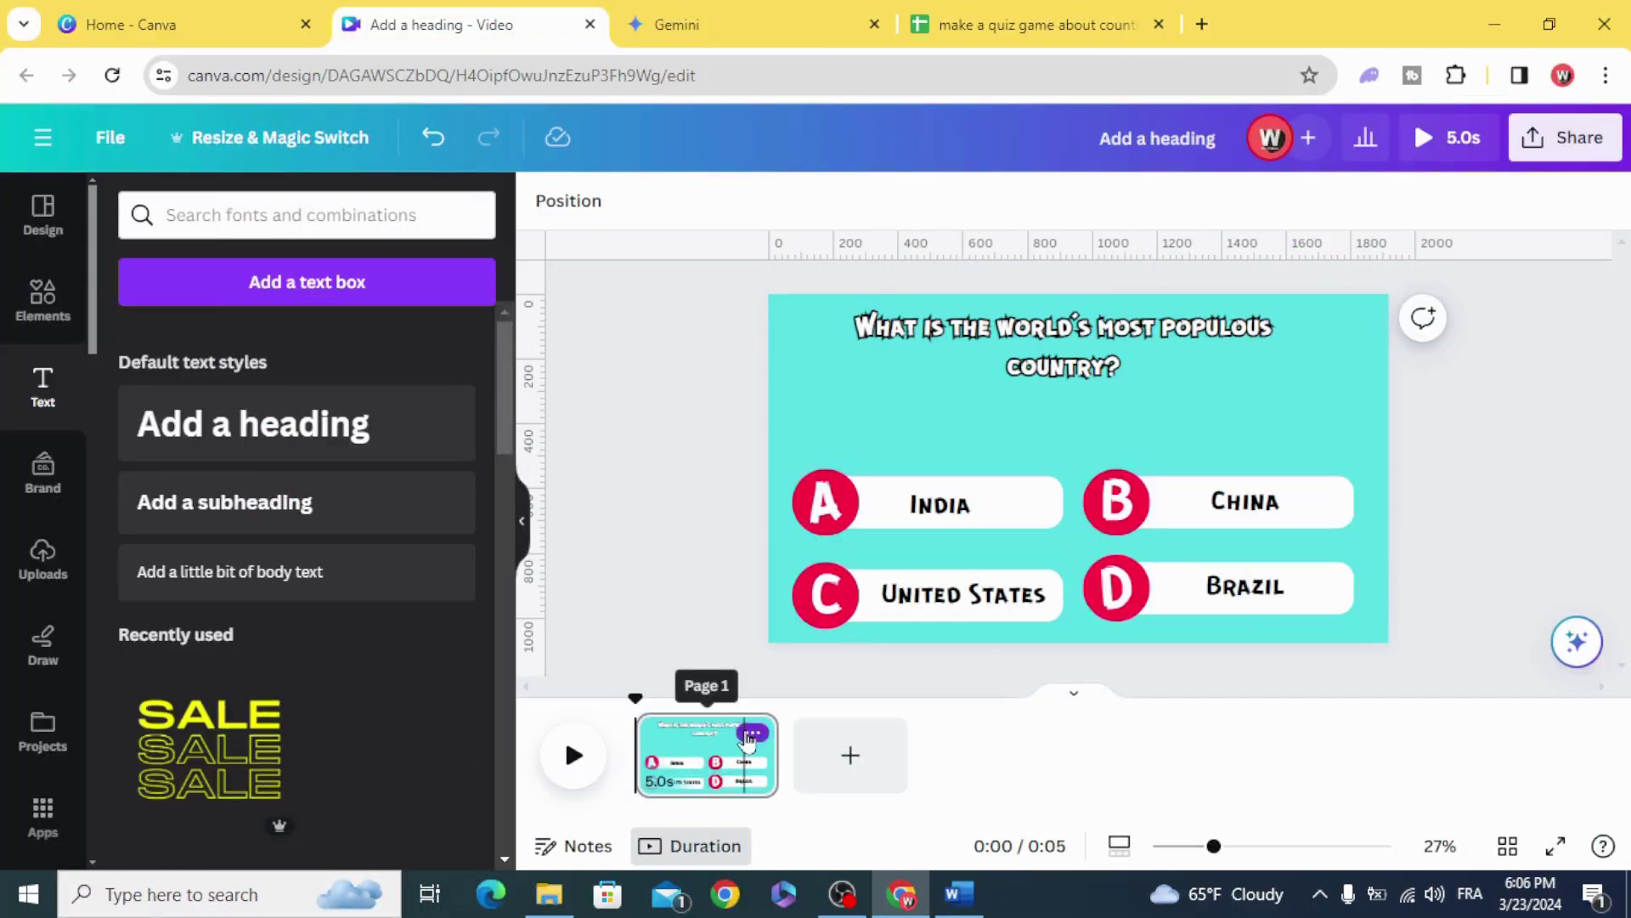
# - Add a blank answer page with a heading reading 'Correct Answer', copied from cell F1
pyautogui.click(851, 755)
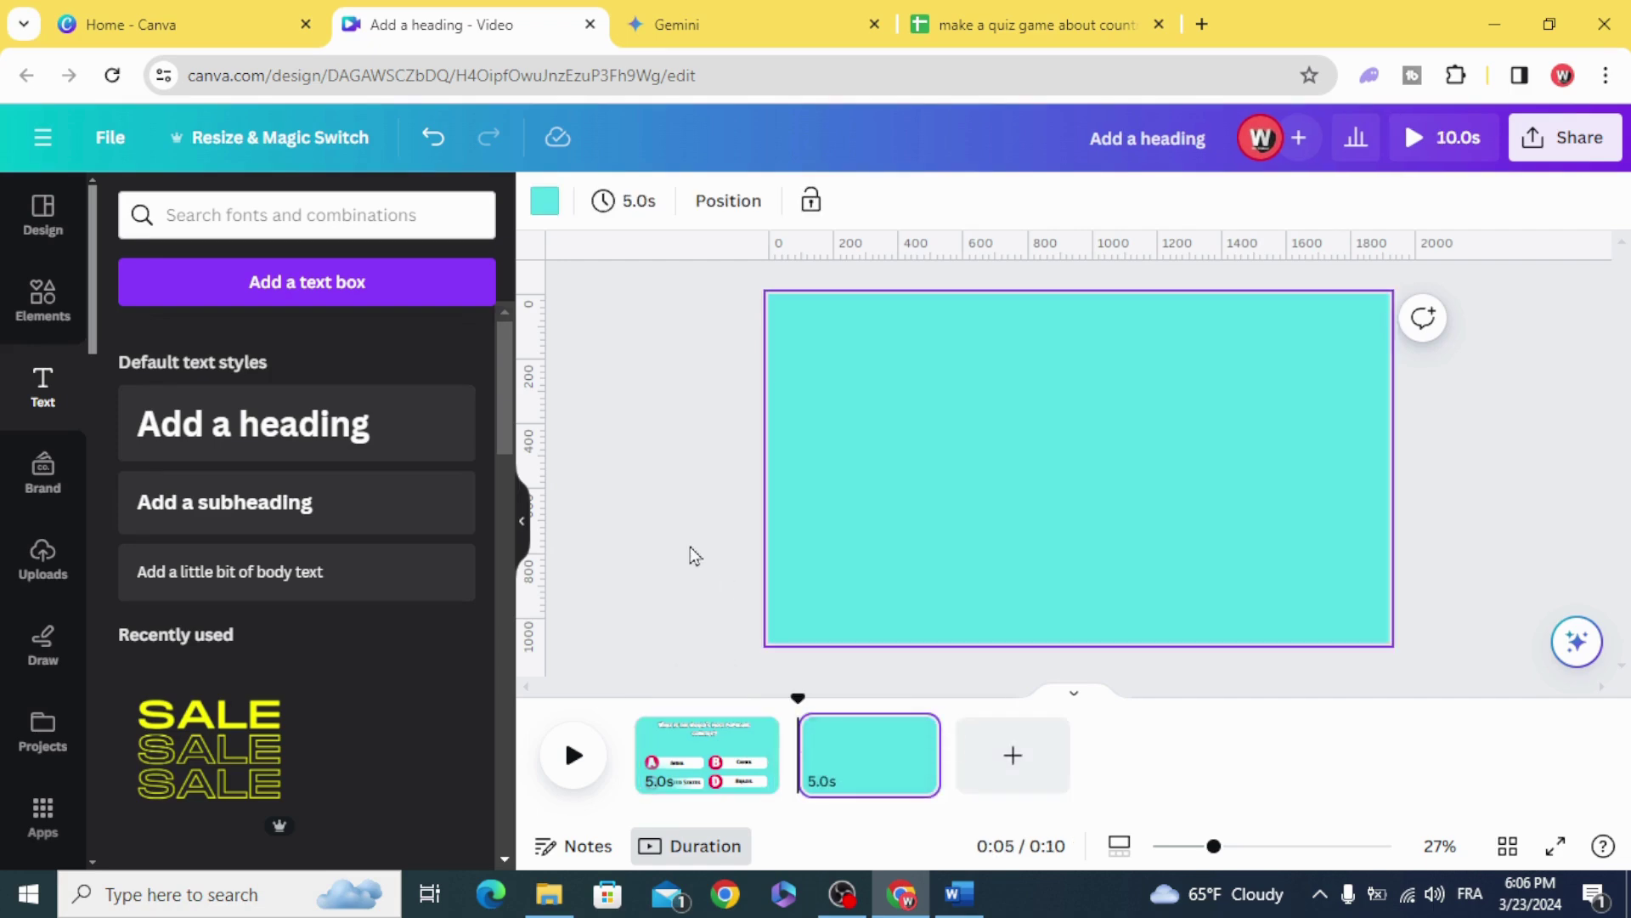
pyautogui.click(1071, 12)
pyautogui.click(718, 315)
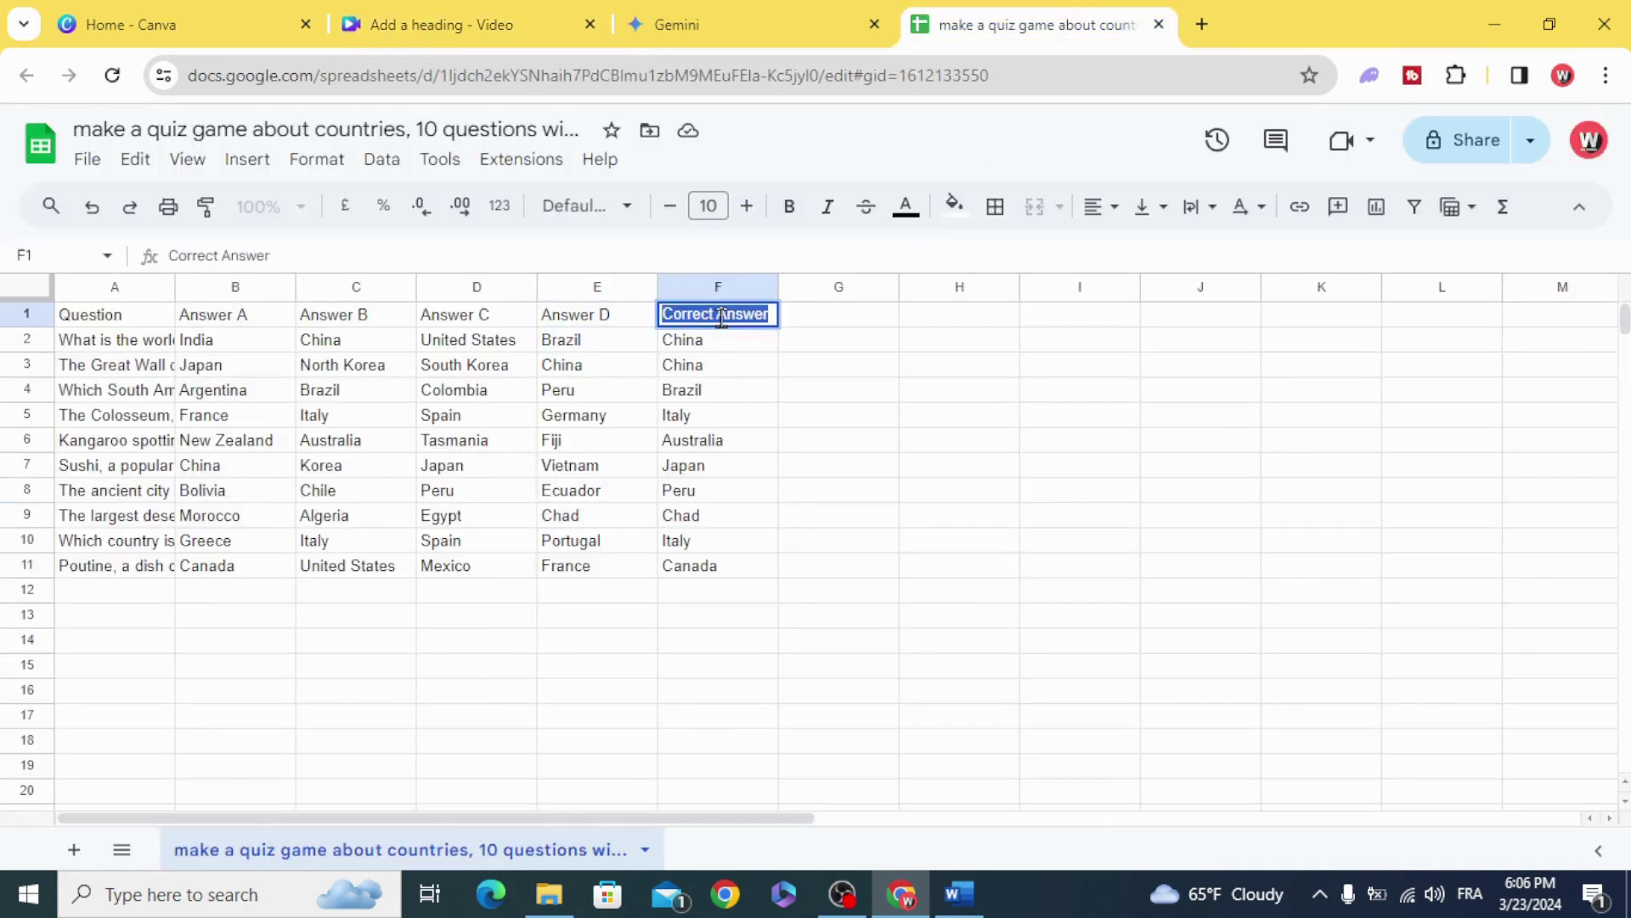
pyautogui.rightClick(717, 315)
pyautogui.click(771, 431)
pyautogui.click(745, 16)
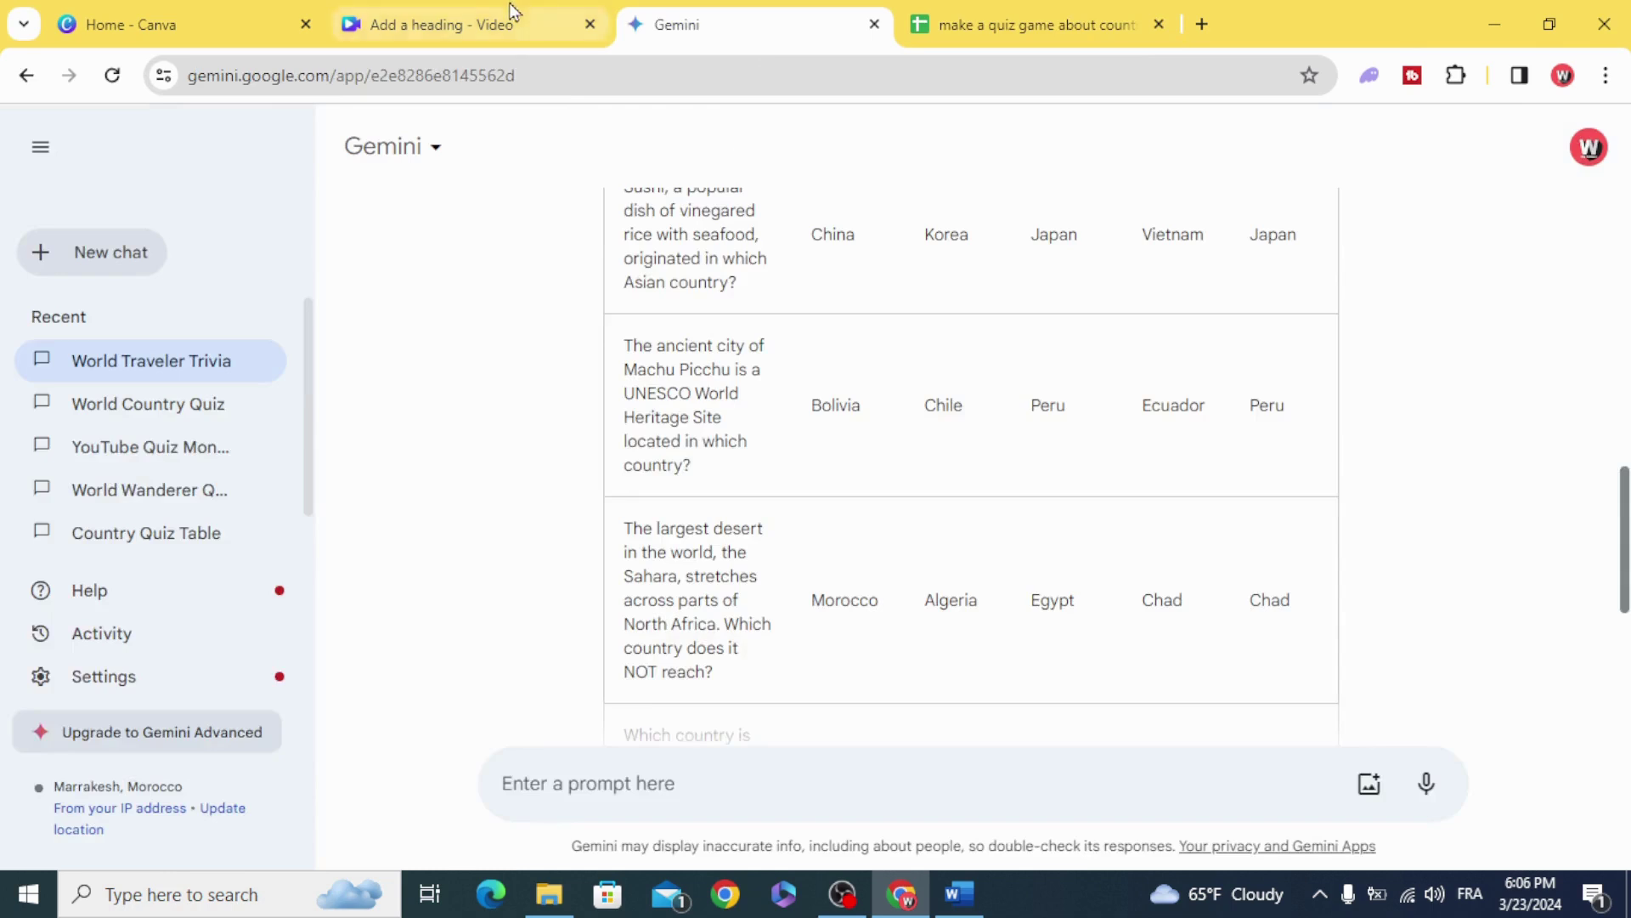
pyautogui.click(510, 18)
pyautogui.click(225, 434)
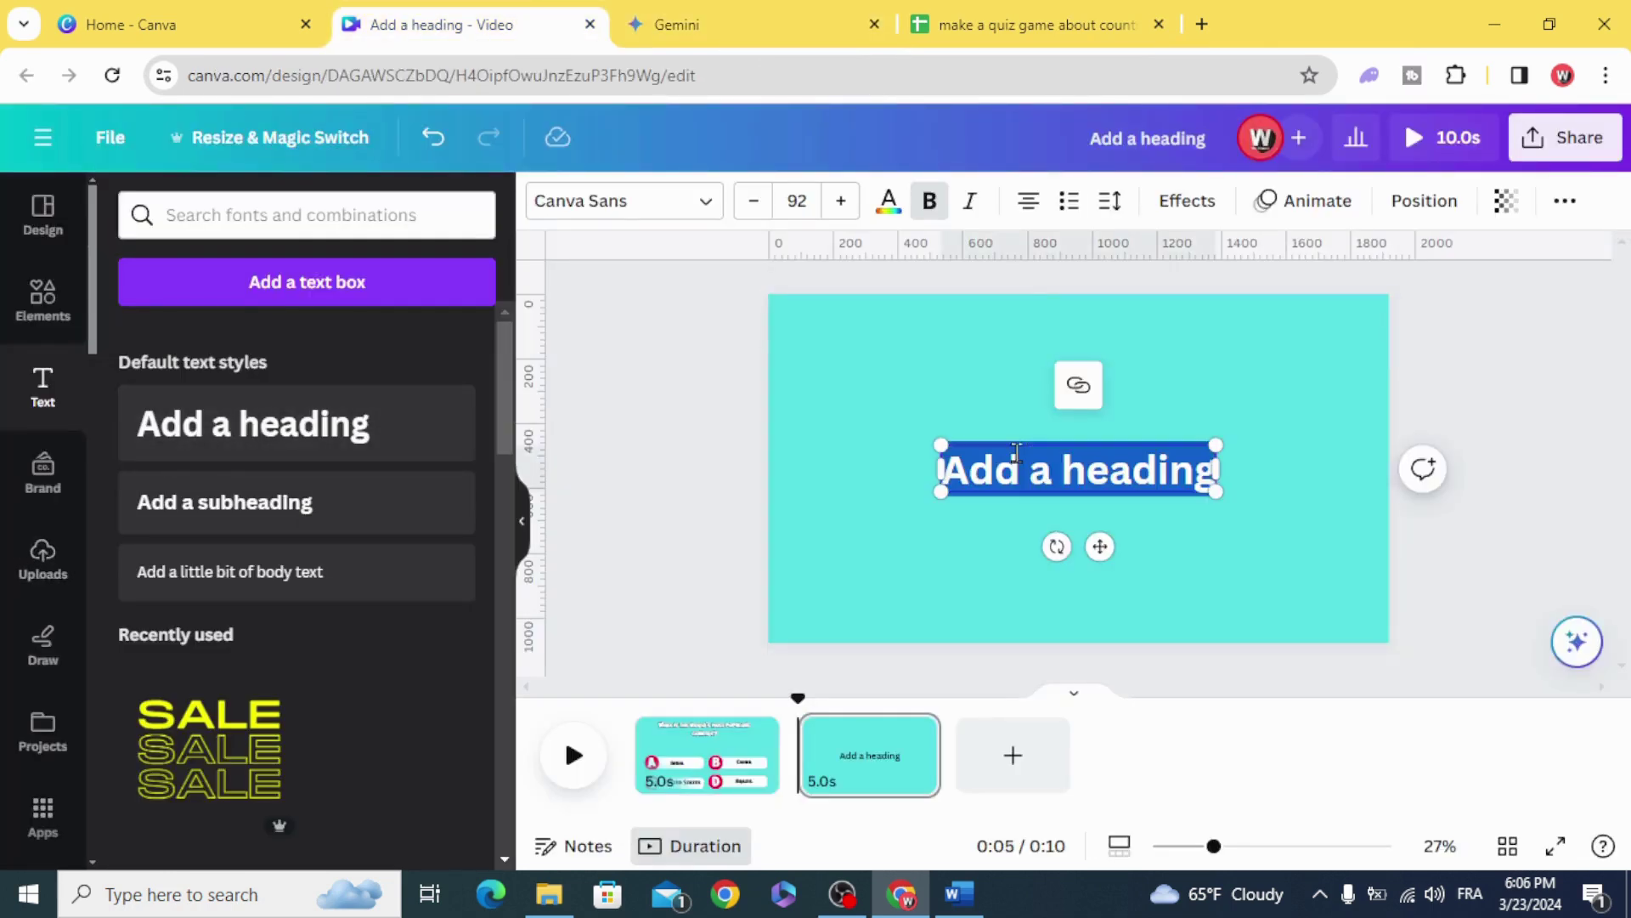
pyautogui.rightClick(1015, 472)
pyautogui.click(1088, 206)
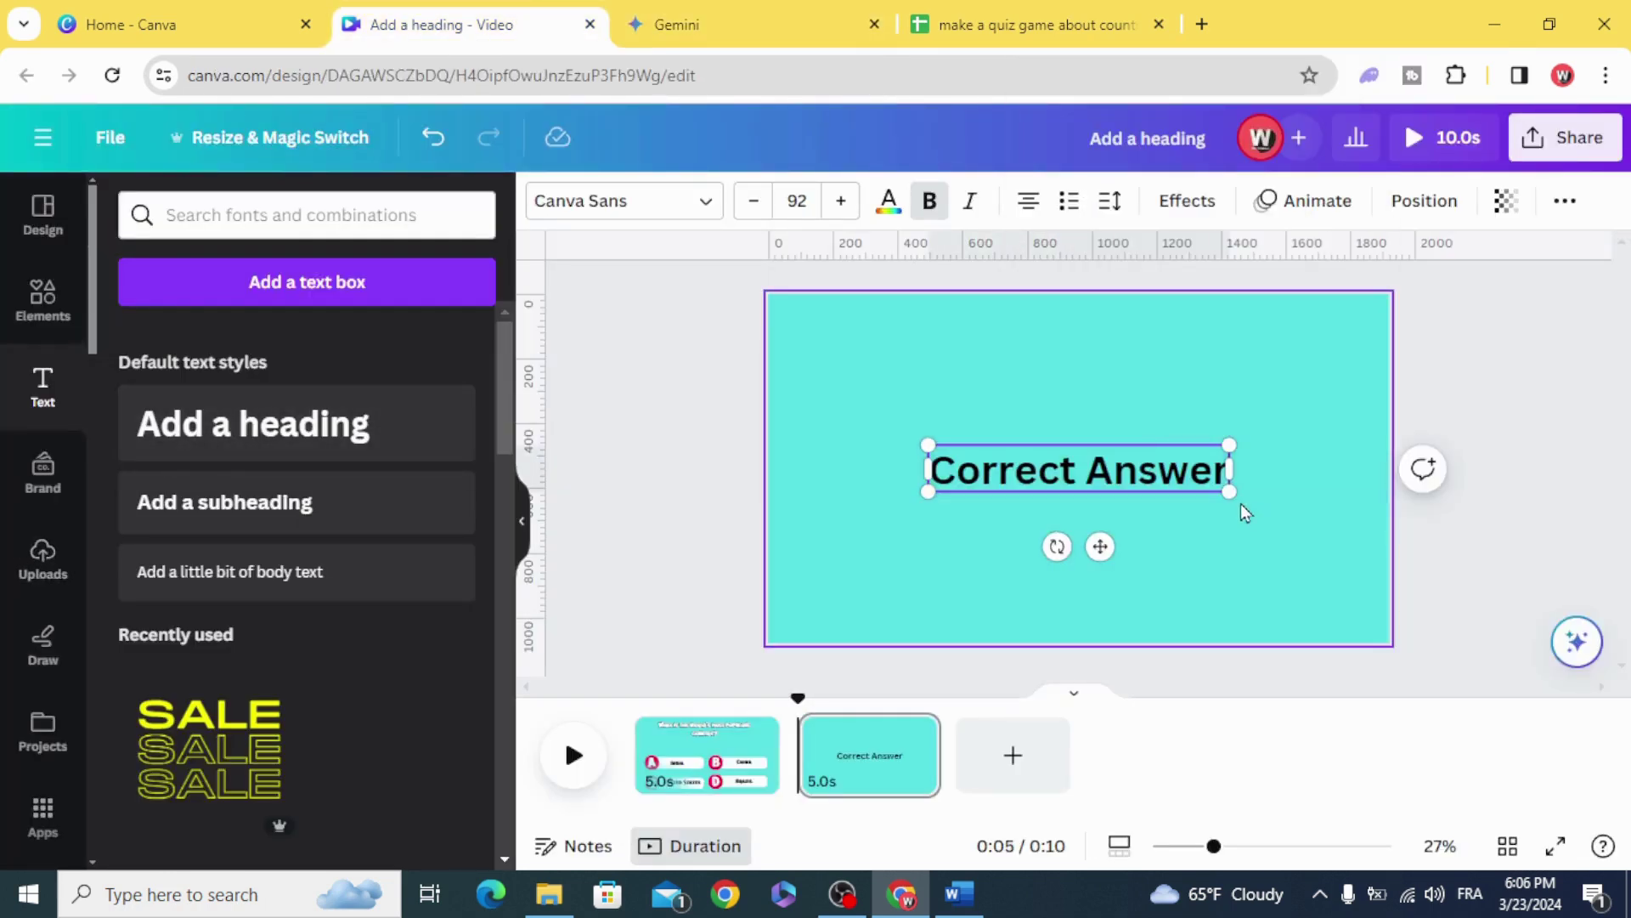
# - Style the Correct Answer heading in white Guerrilla font, enlarged across the top
pyautogui.click(689, 201)
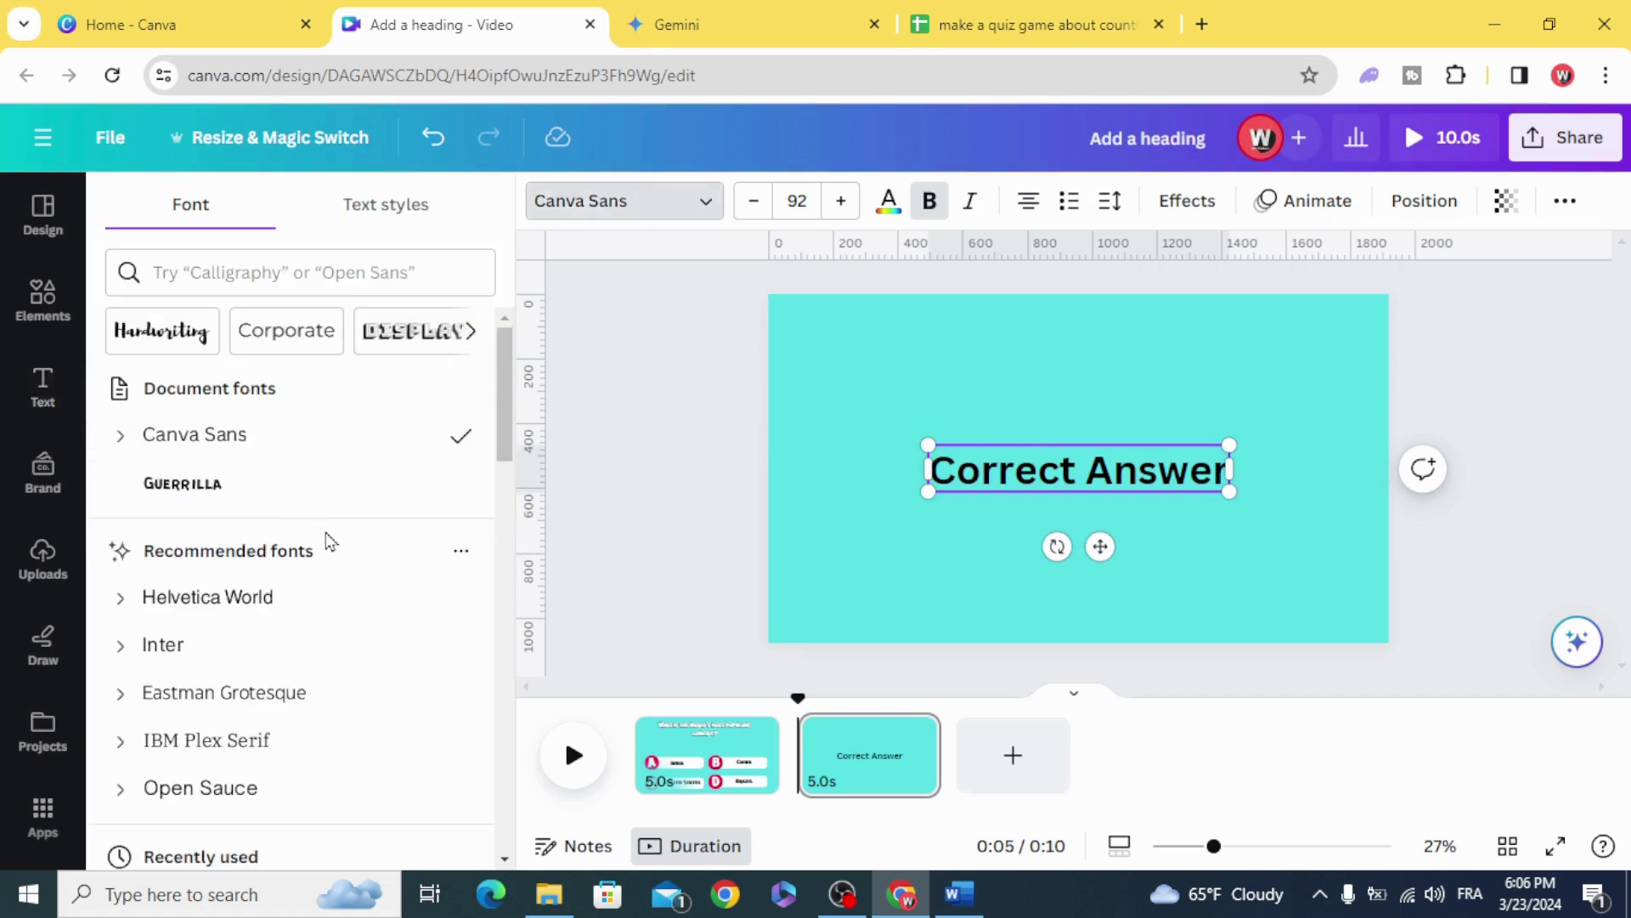
pyautogui.click(317, 483)
pyautogui.moveTo(932, 445)
pyautogui.mouseDown()
pyautogui.moveTo(782, 363)
pyautogui.moveTo(773, 415)
pyautogui.moveTo(967, 379)
pyautogui.mouseUp()
pyautogui.doubleClick(966, 379)
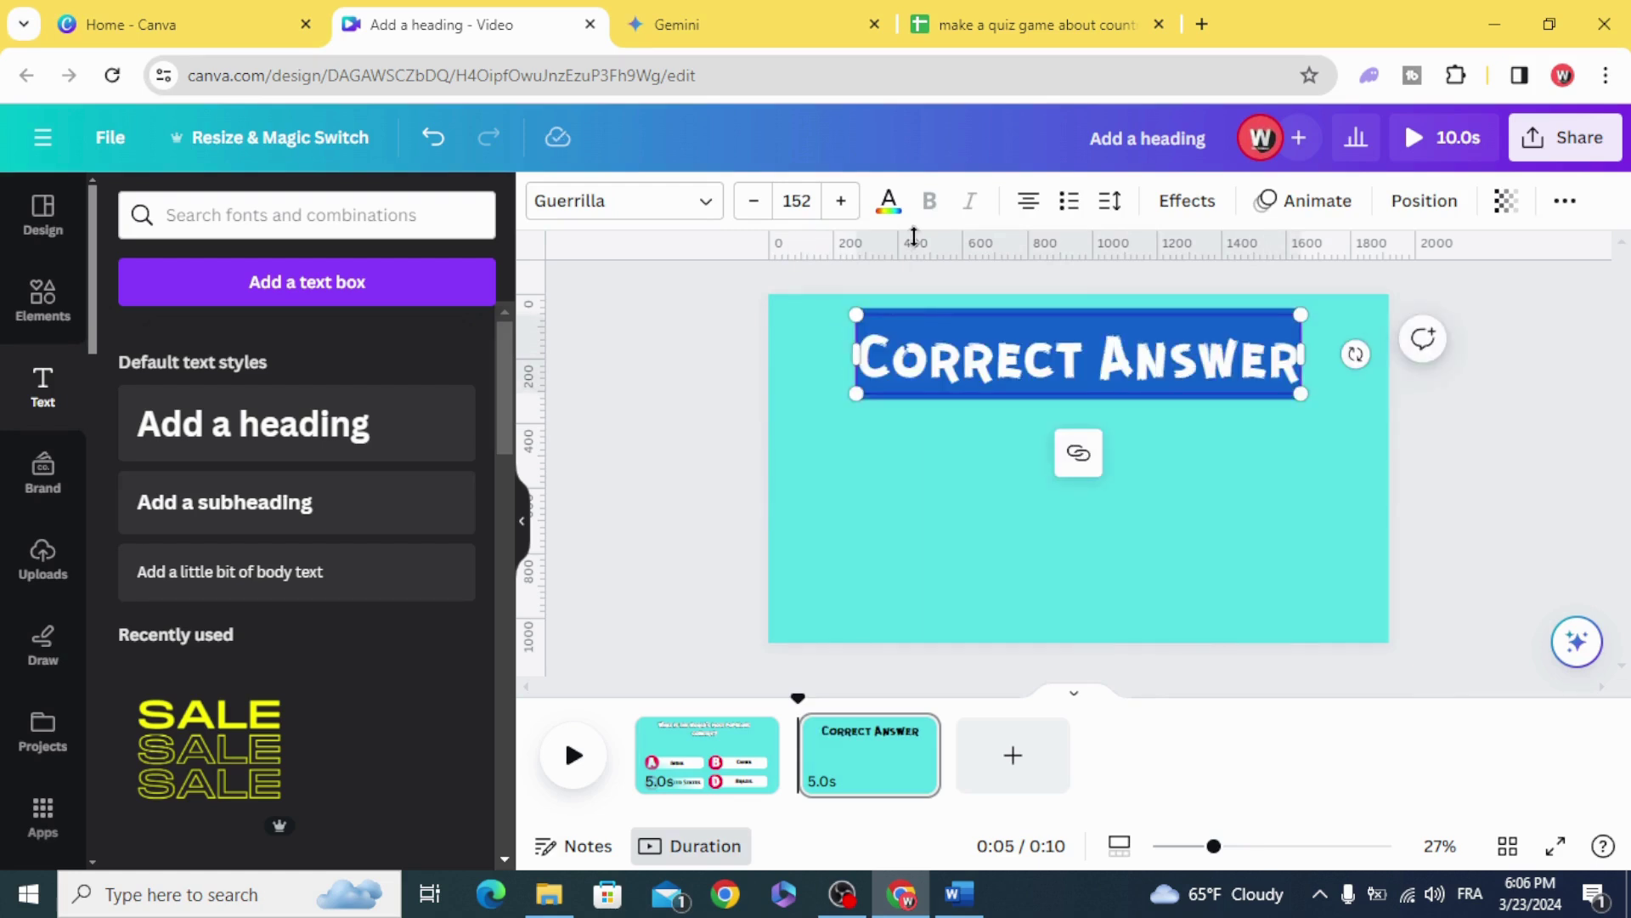
pyautogui.click(889, 202)
pyautogui.click(390, 346)
pyautogui.click(662, 397)
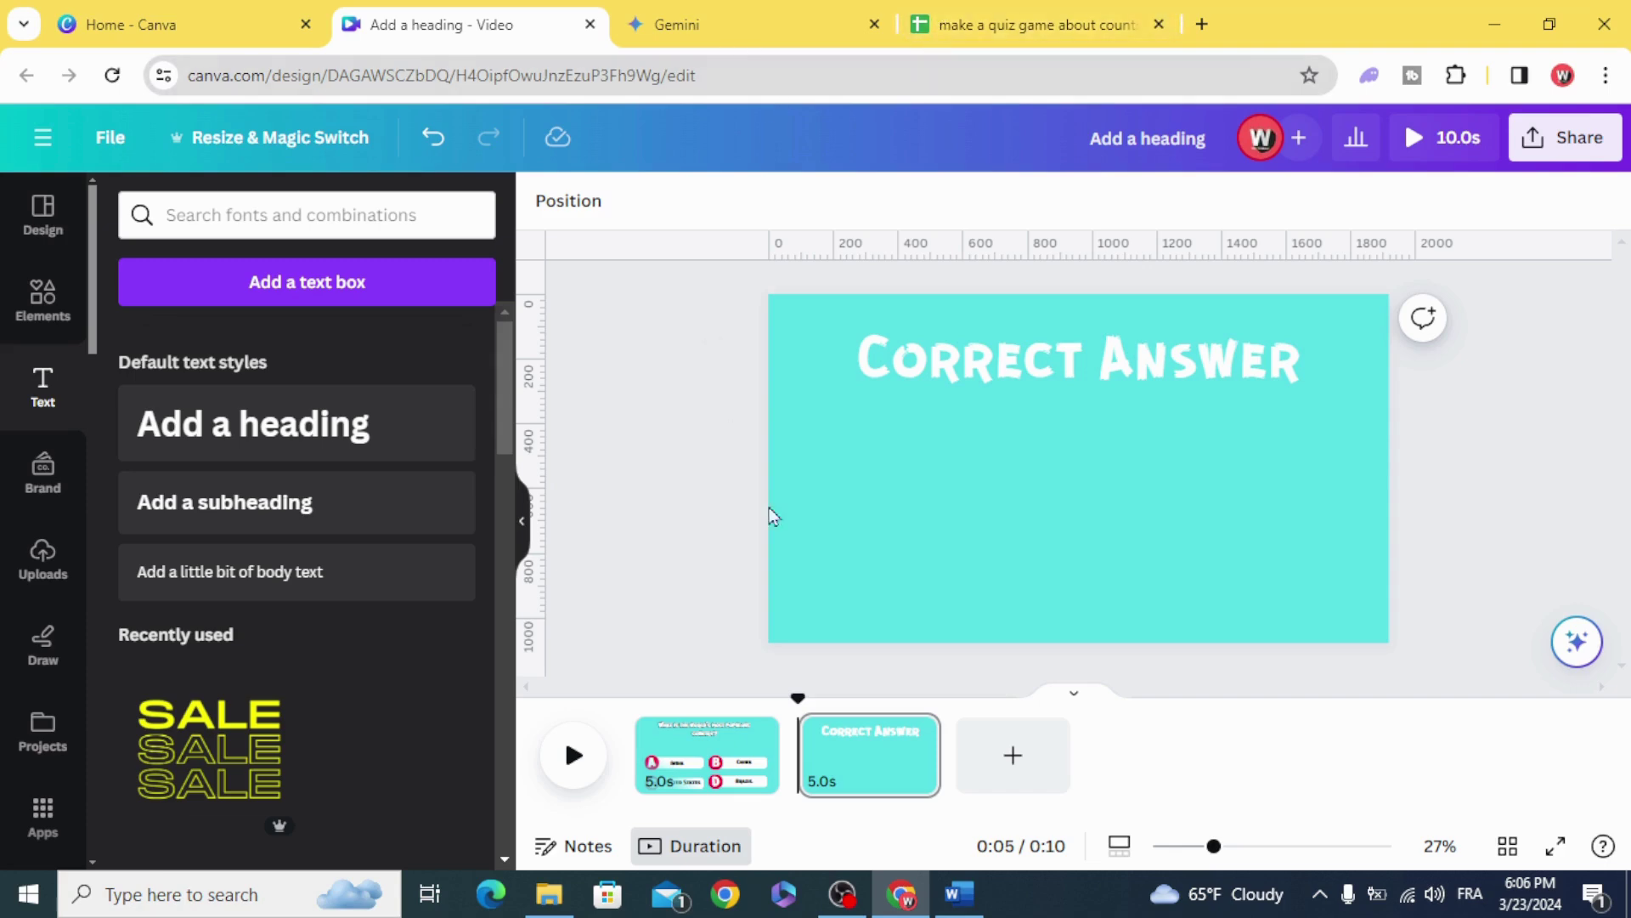
# - Copy the answer 'China' from cell F2 of the quiz spreadsheet
pyautogui.click(1083, 26)
pyautogui.doubleClick(684, 342)
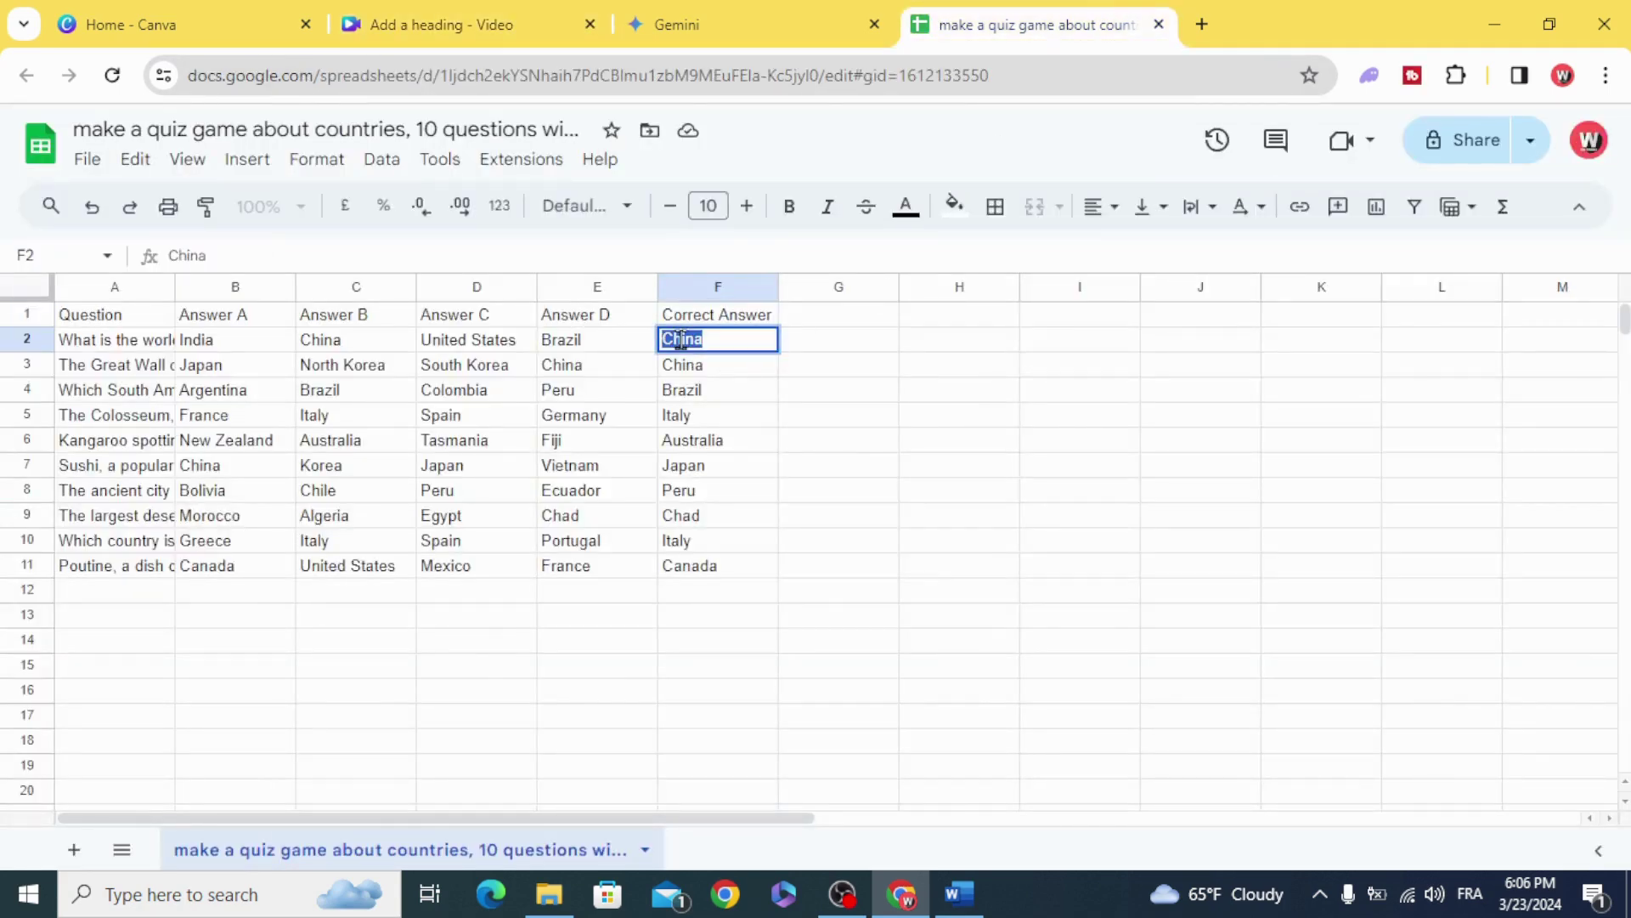
pyautogui.rightClick(684, 341)
pyautogui.click(772, 451)
pyautogui.click(713, 14)
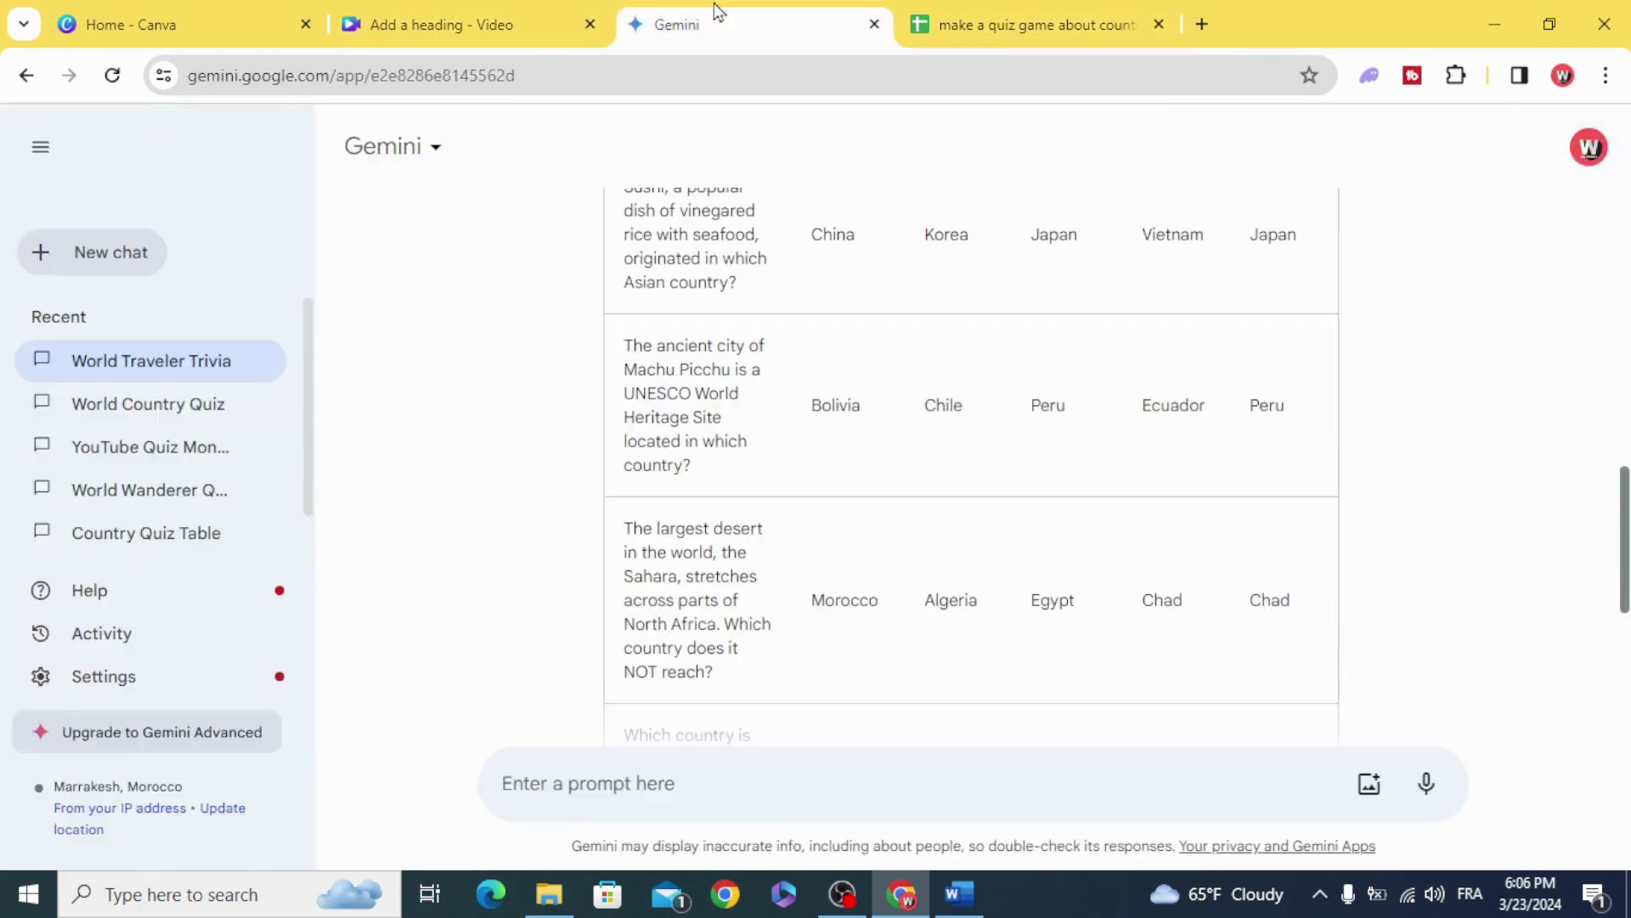
pyautogui.click(492, 15)
# - Duplicate the heading, place the copy below, and paste 'China' into it as plain text
pyautogui.click(945, 365)
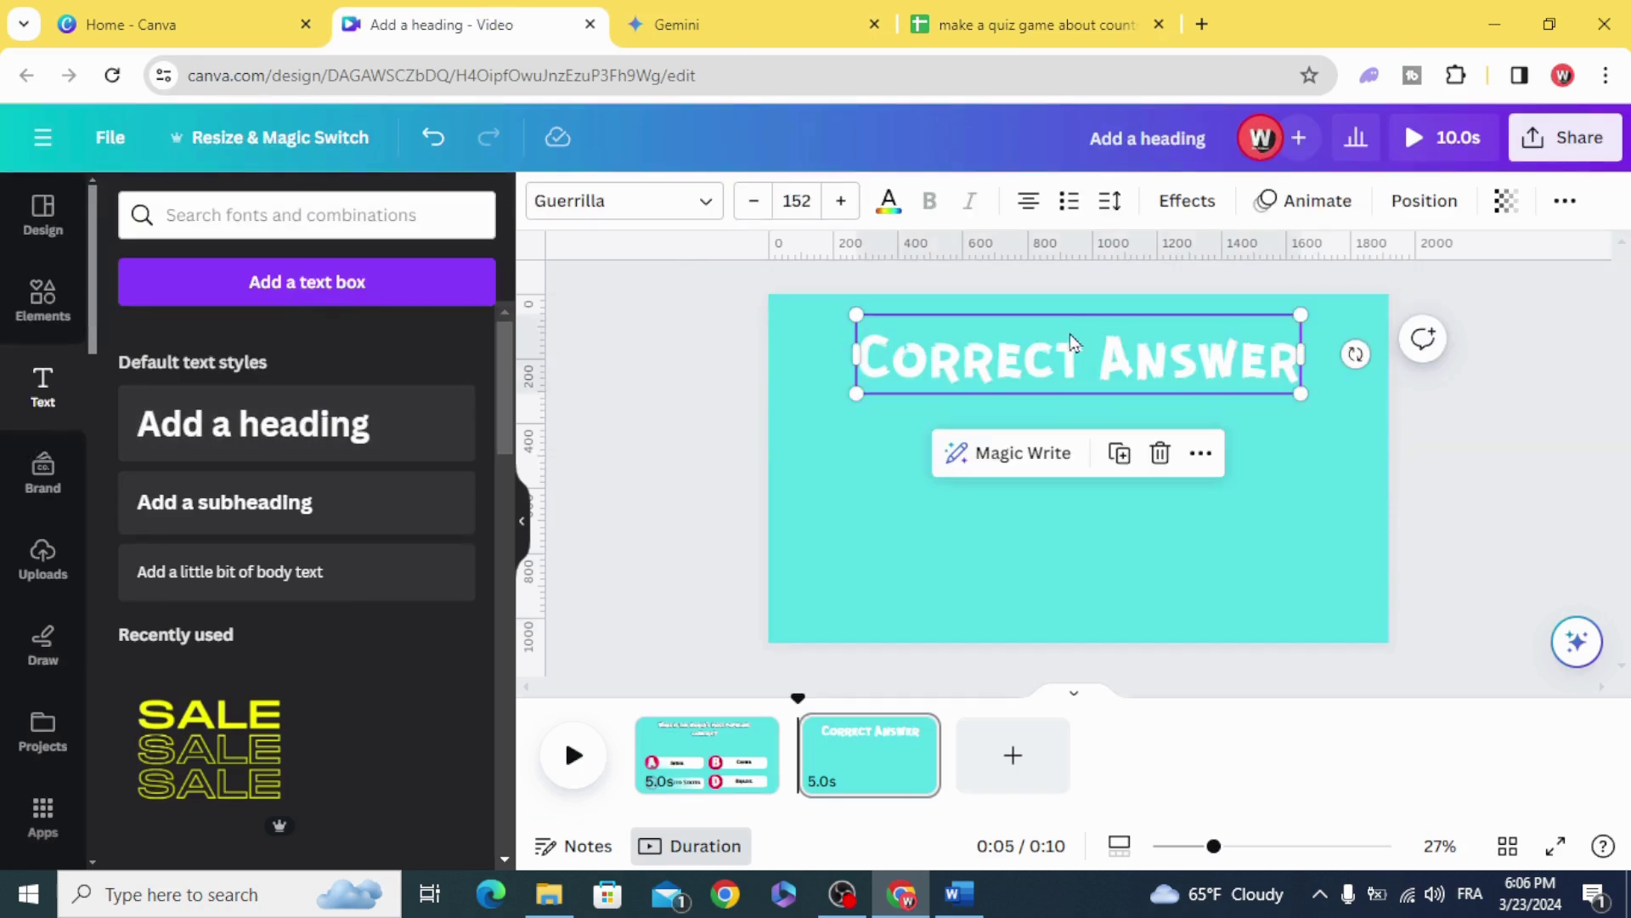
pyautogui.click(1118, 455)
pyautogui.moveTo(1012, 488); pyautogui.dragTo(1062, 500)
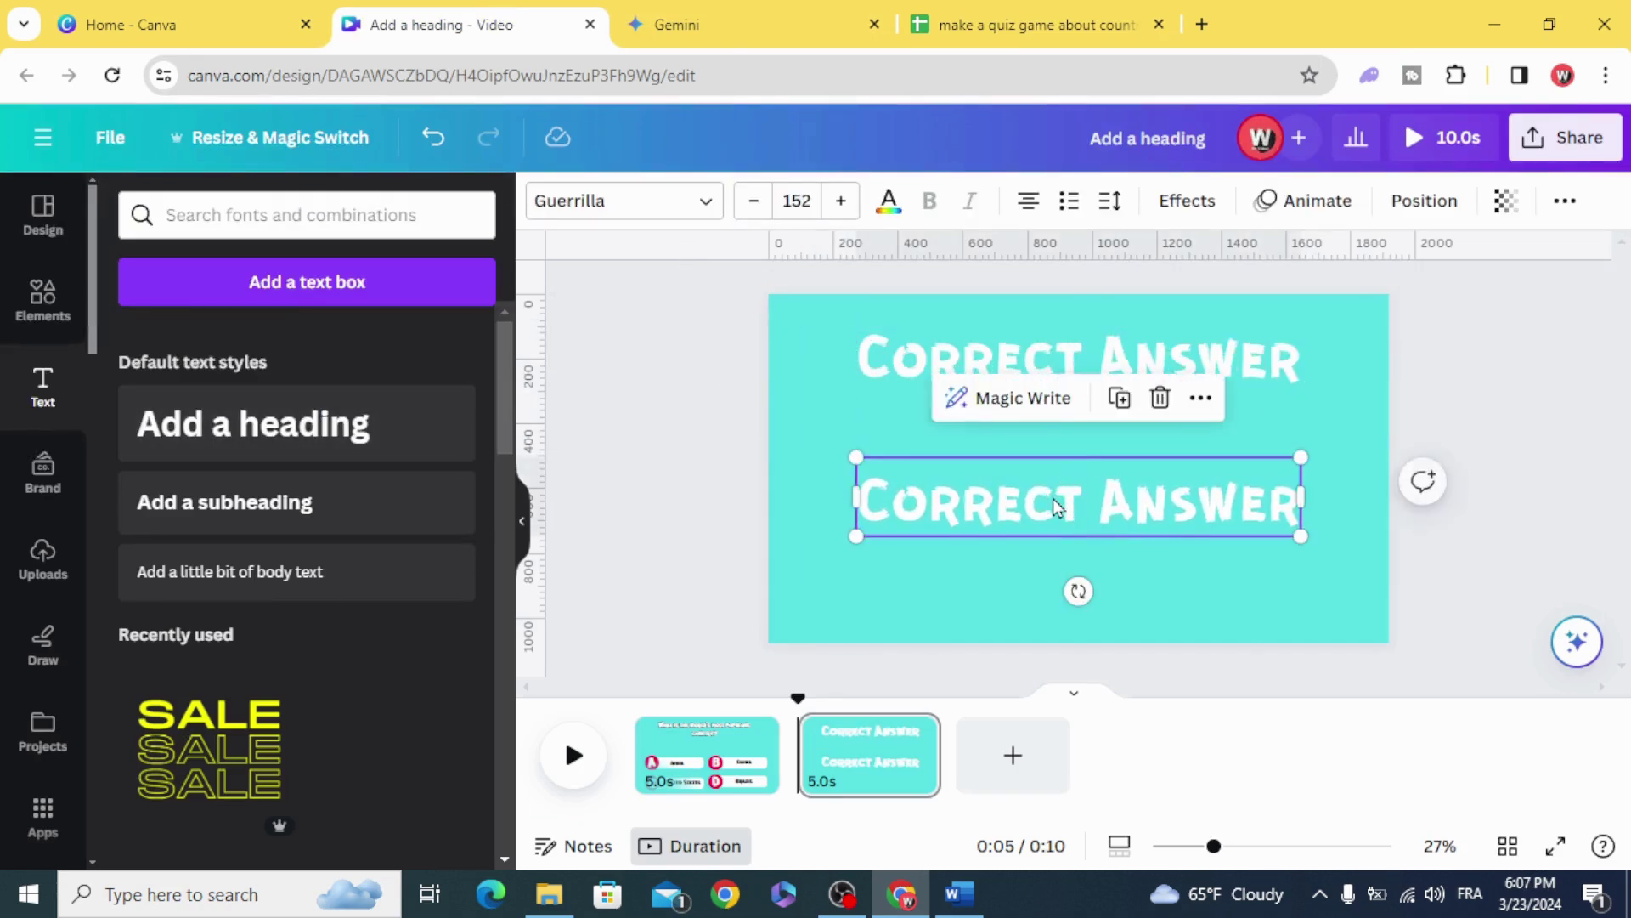
pyautogui.doubleClick(1056, 509)
pyautogui.rightClick(1056, 508)
pyautogui.click(1136, 255)
pyautogui.write('China')
pyautogui.click(714, 433)
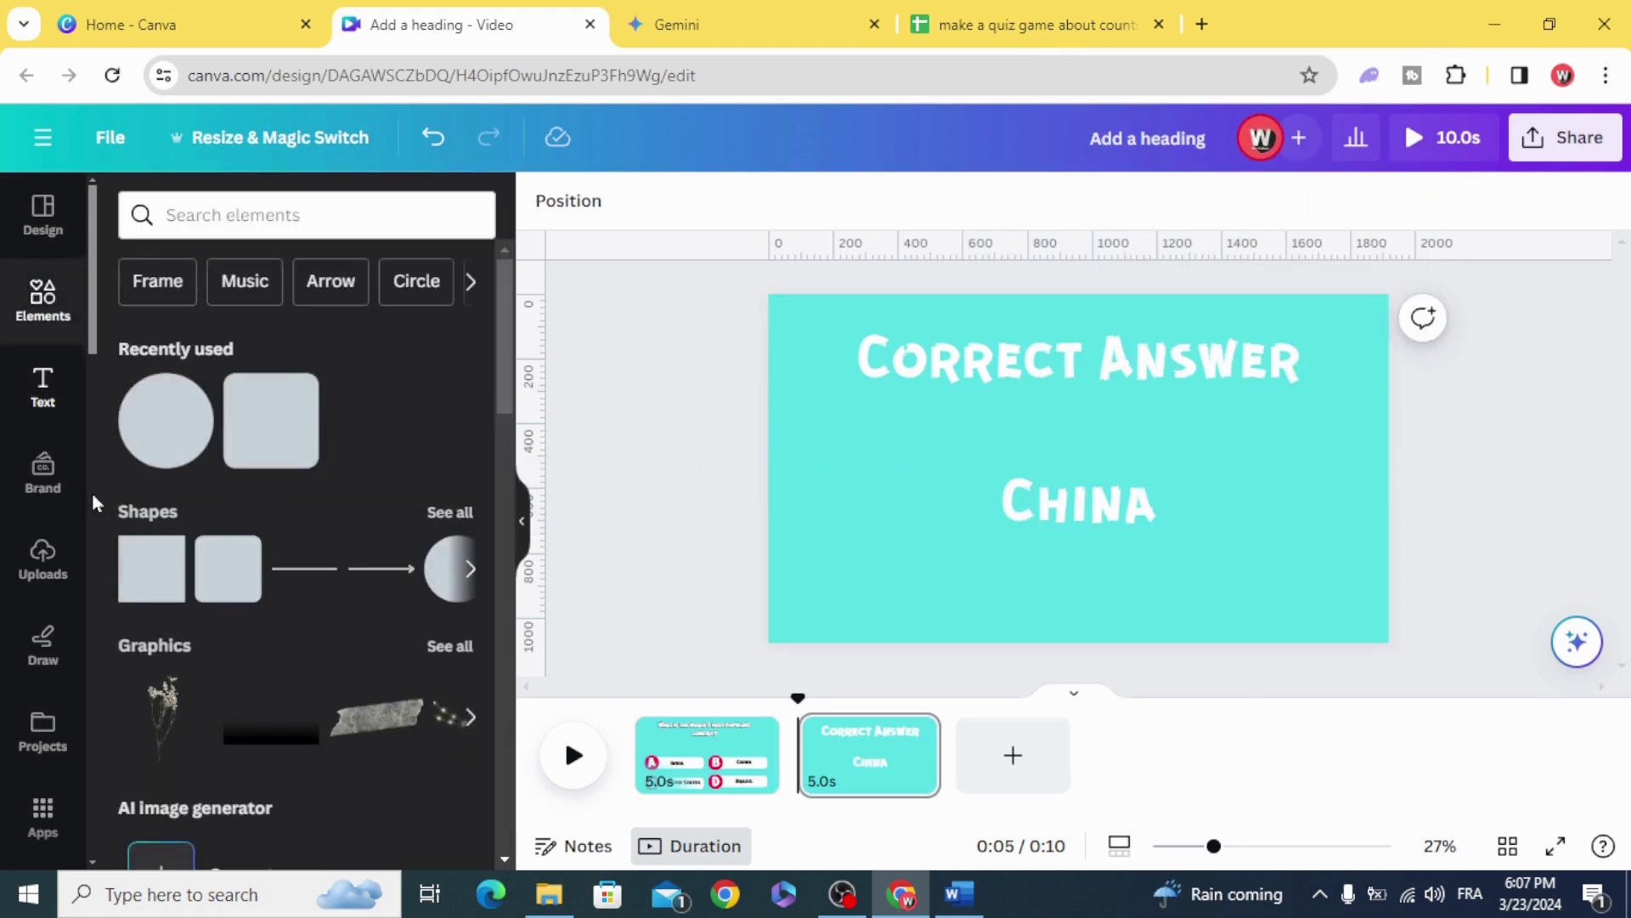
# - Add a rounded square to the answer page and stretch it over the China text
pyautogui.click(260, 426)
pyautogui.click(693, 492)
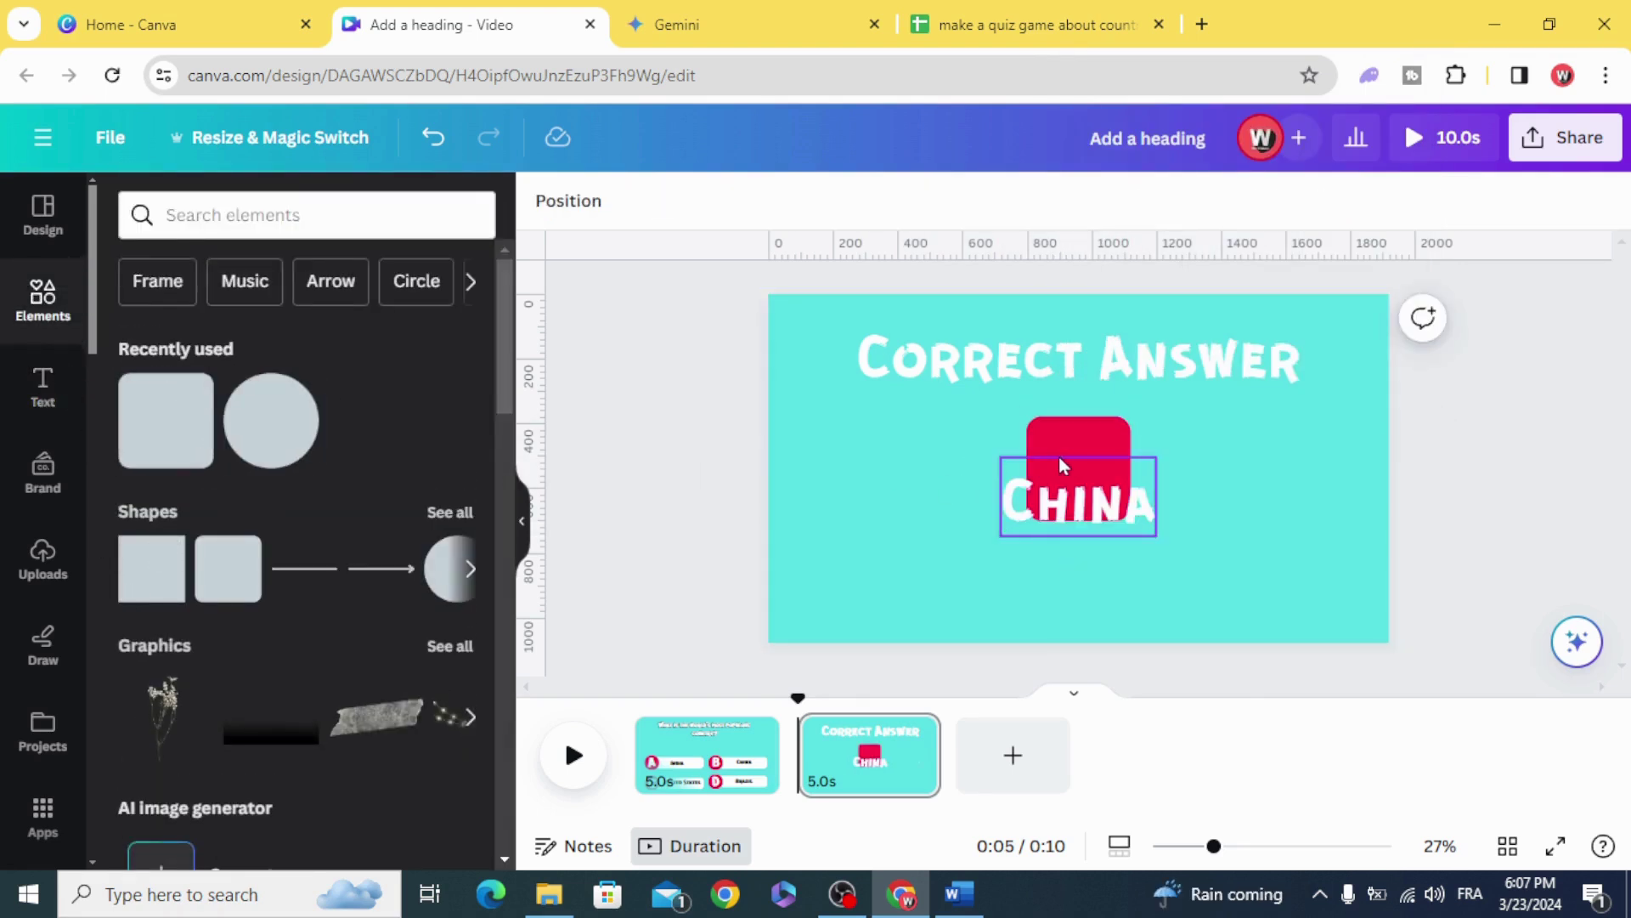
pyautogui.moveTo(1060, 438)
pyautogui.mouseDown()
pyautogui.moveTo(884, 467)
pyautogui.moveTo(1308, 503)
pyautogui.mouseUp()
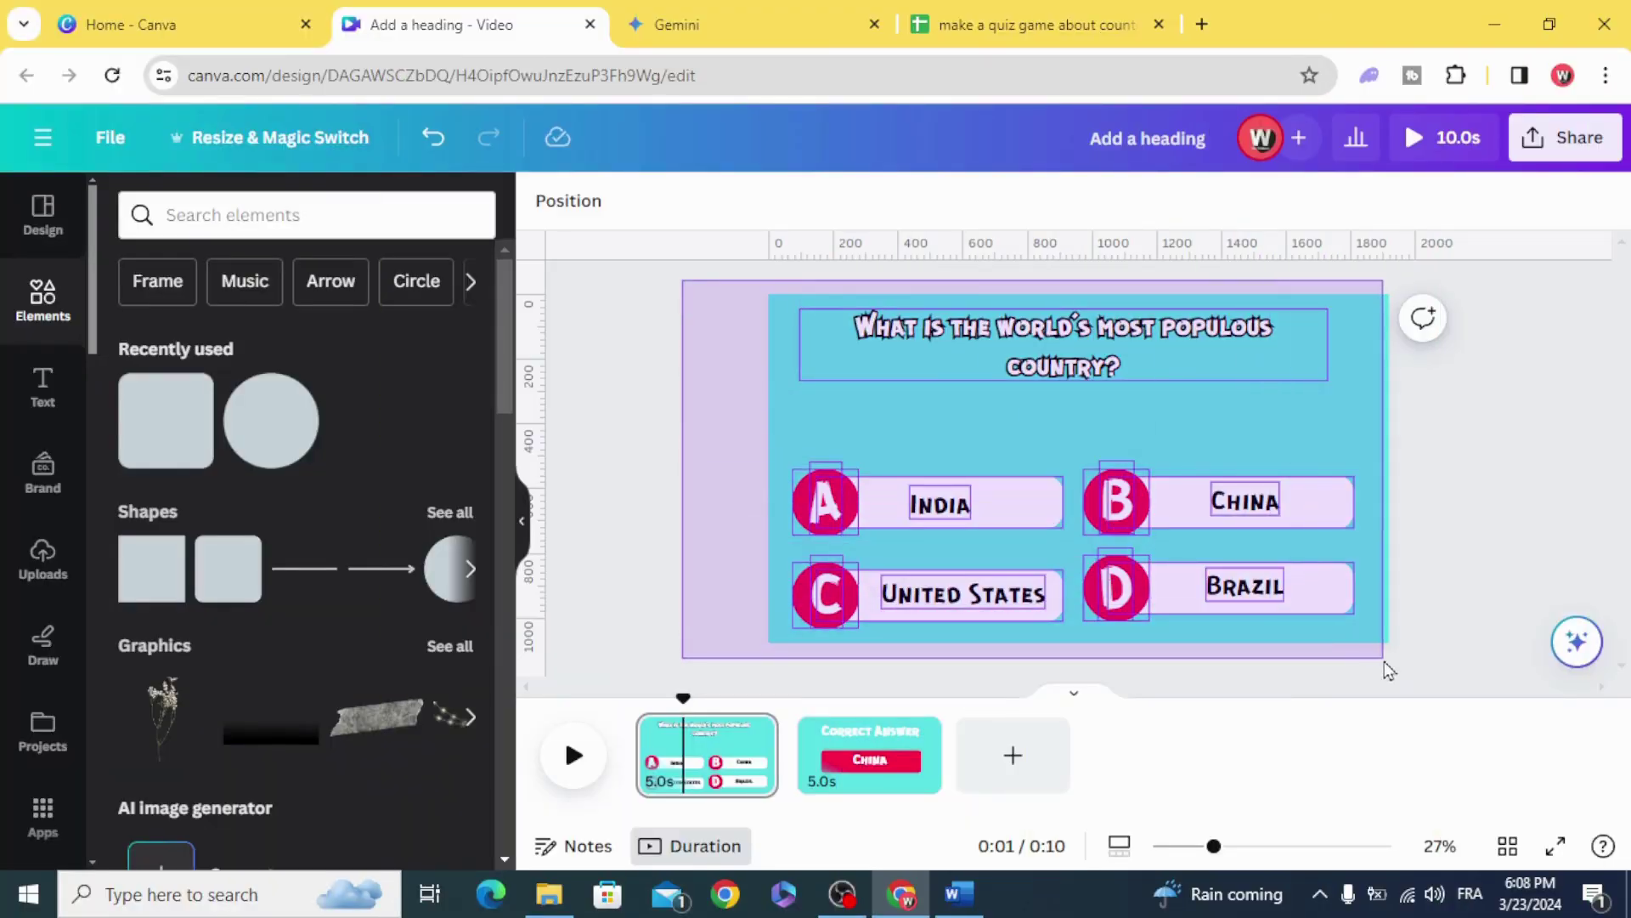
# - Apply the Wipe animation to the question page elements
pyautogui.click(1441, 200)
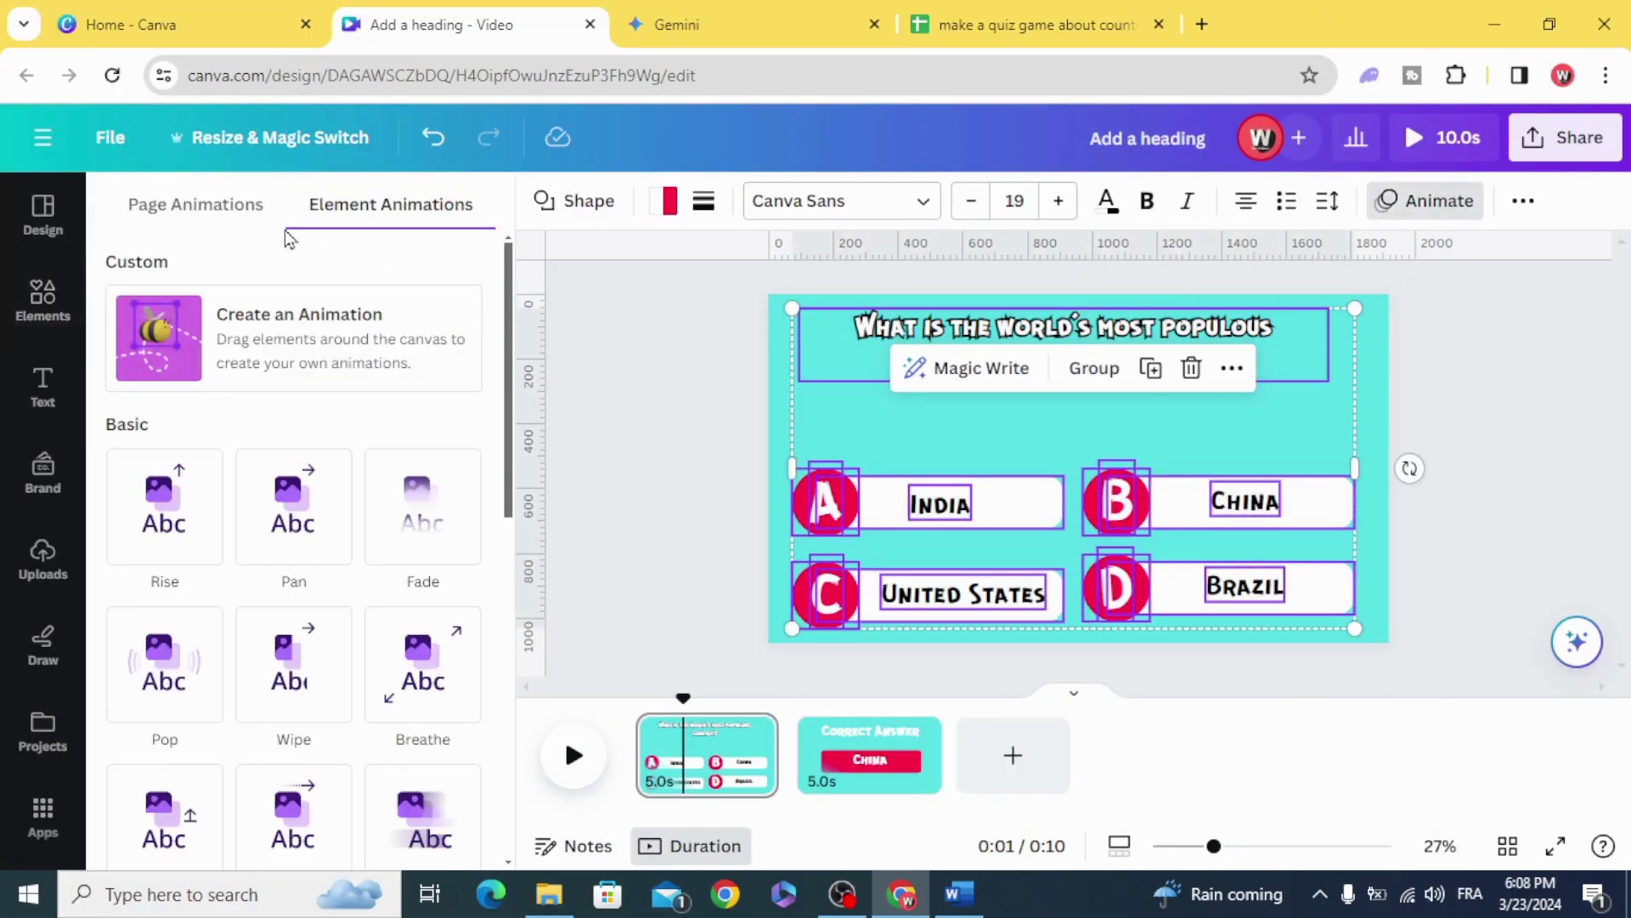
pyautogui.click(182, 207)
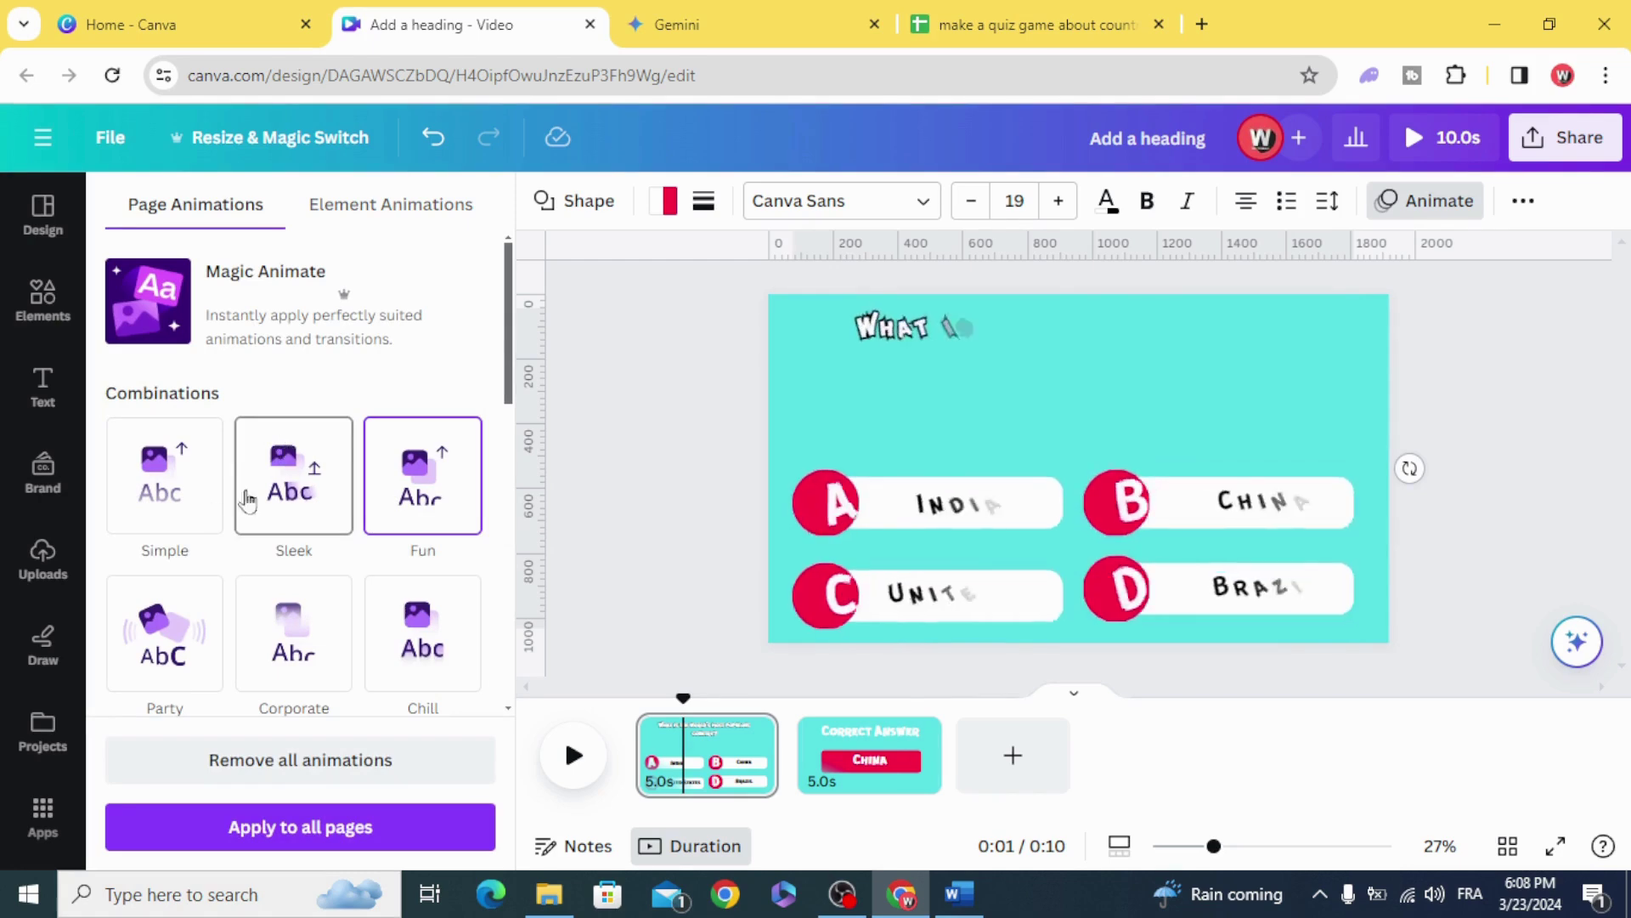
pyautogui.scroll(-2, 166, 459)
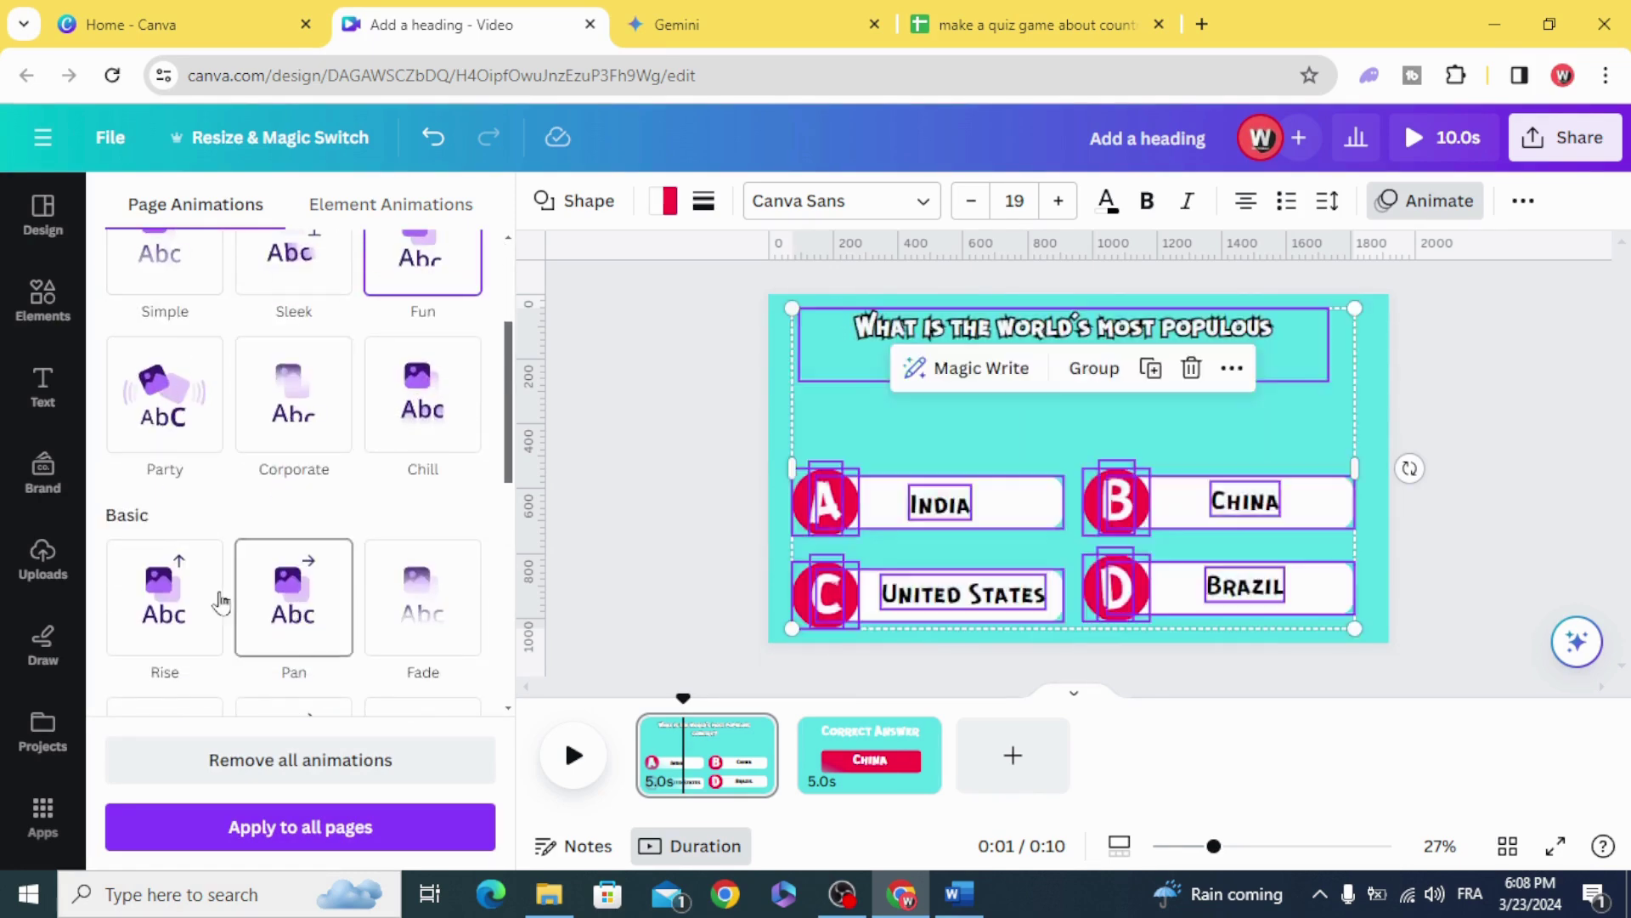
pyautogui.scroll(-1, 437, 584)
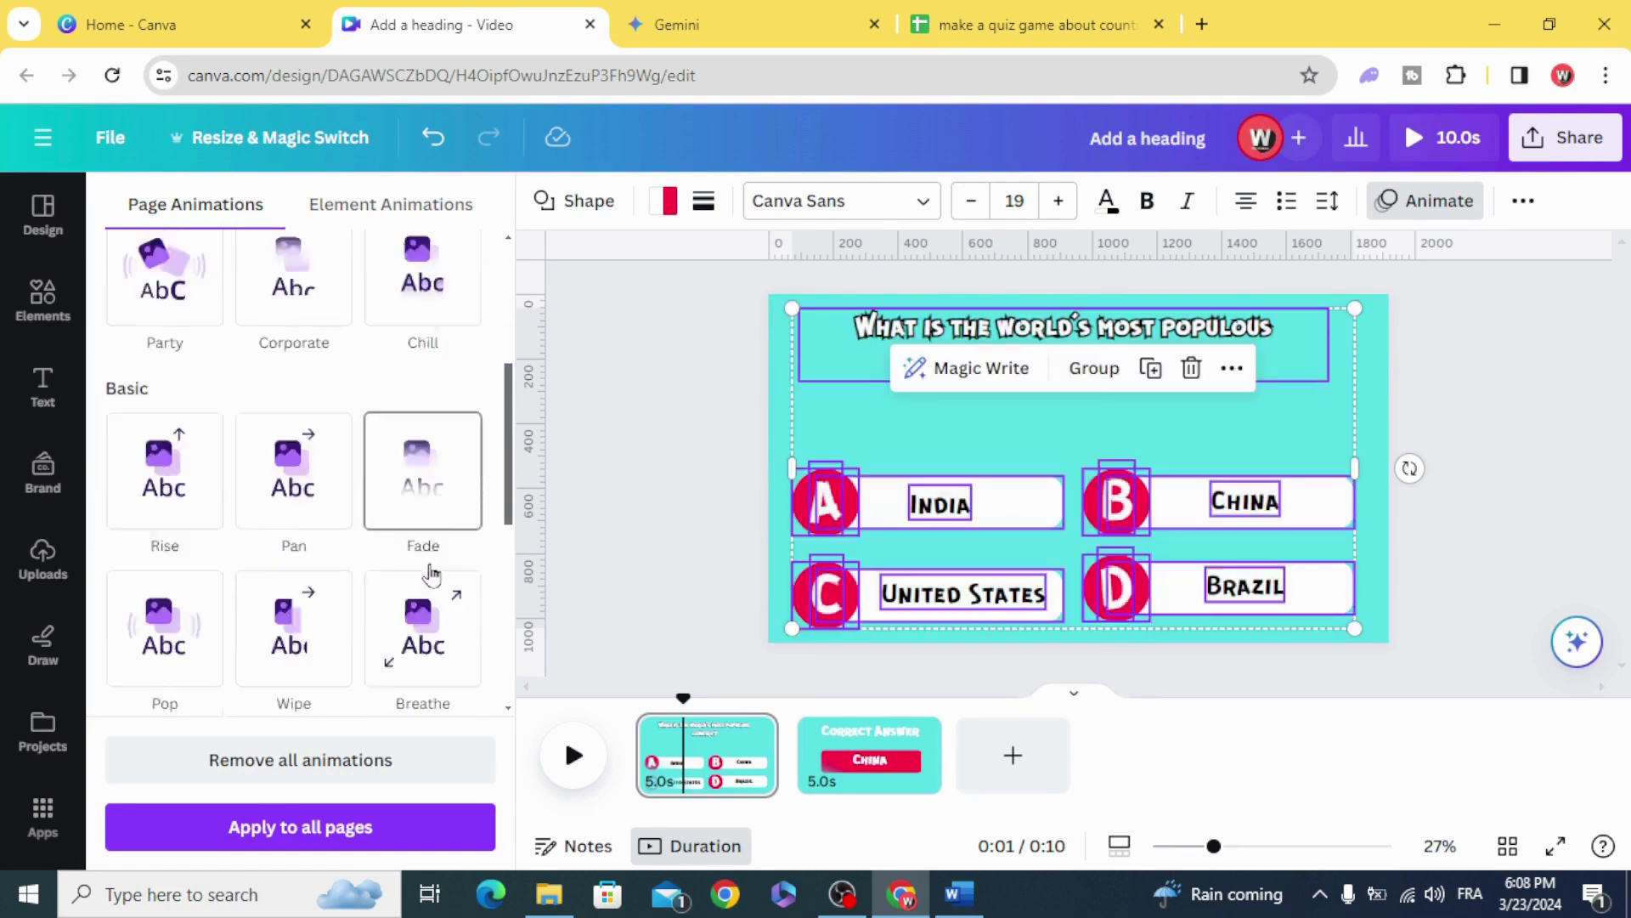
pyautogui.scroll(-1, 383, 548)
pyautogui.click(291, 509)
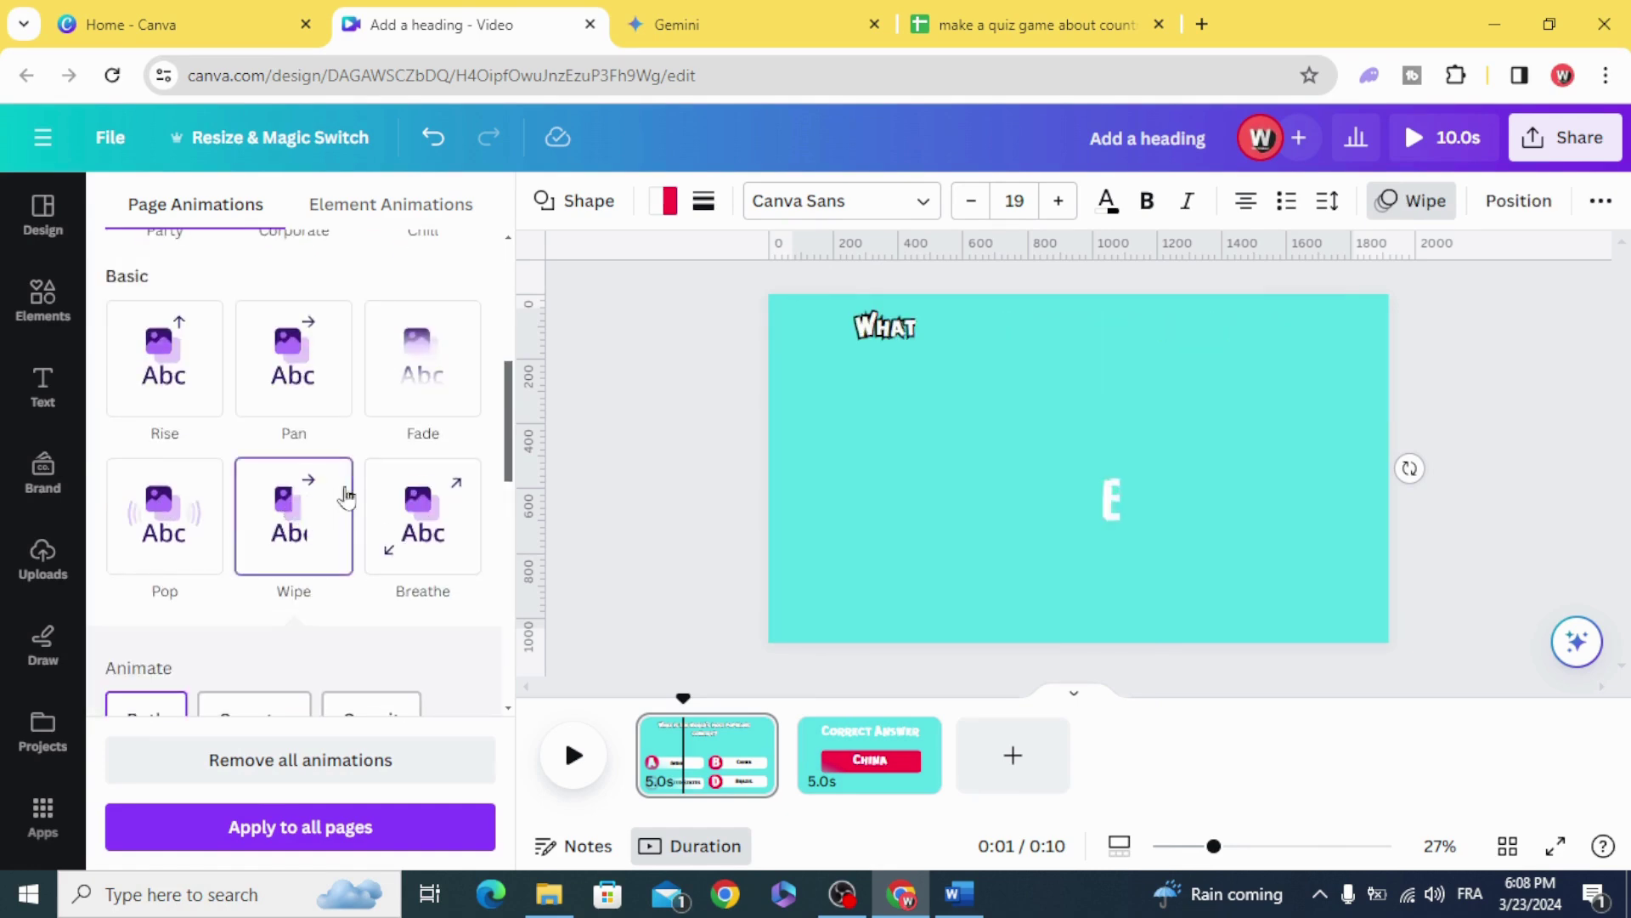
pyautogui.click(691, 466)
# - Apply the Pop animation to the answer page's Correct Answer title and China banner
pyautogui.click(861, 755)
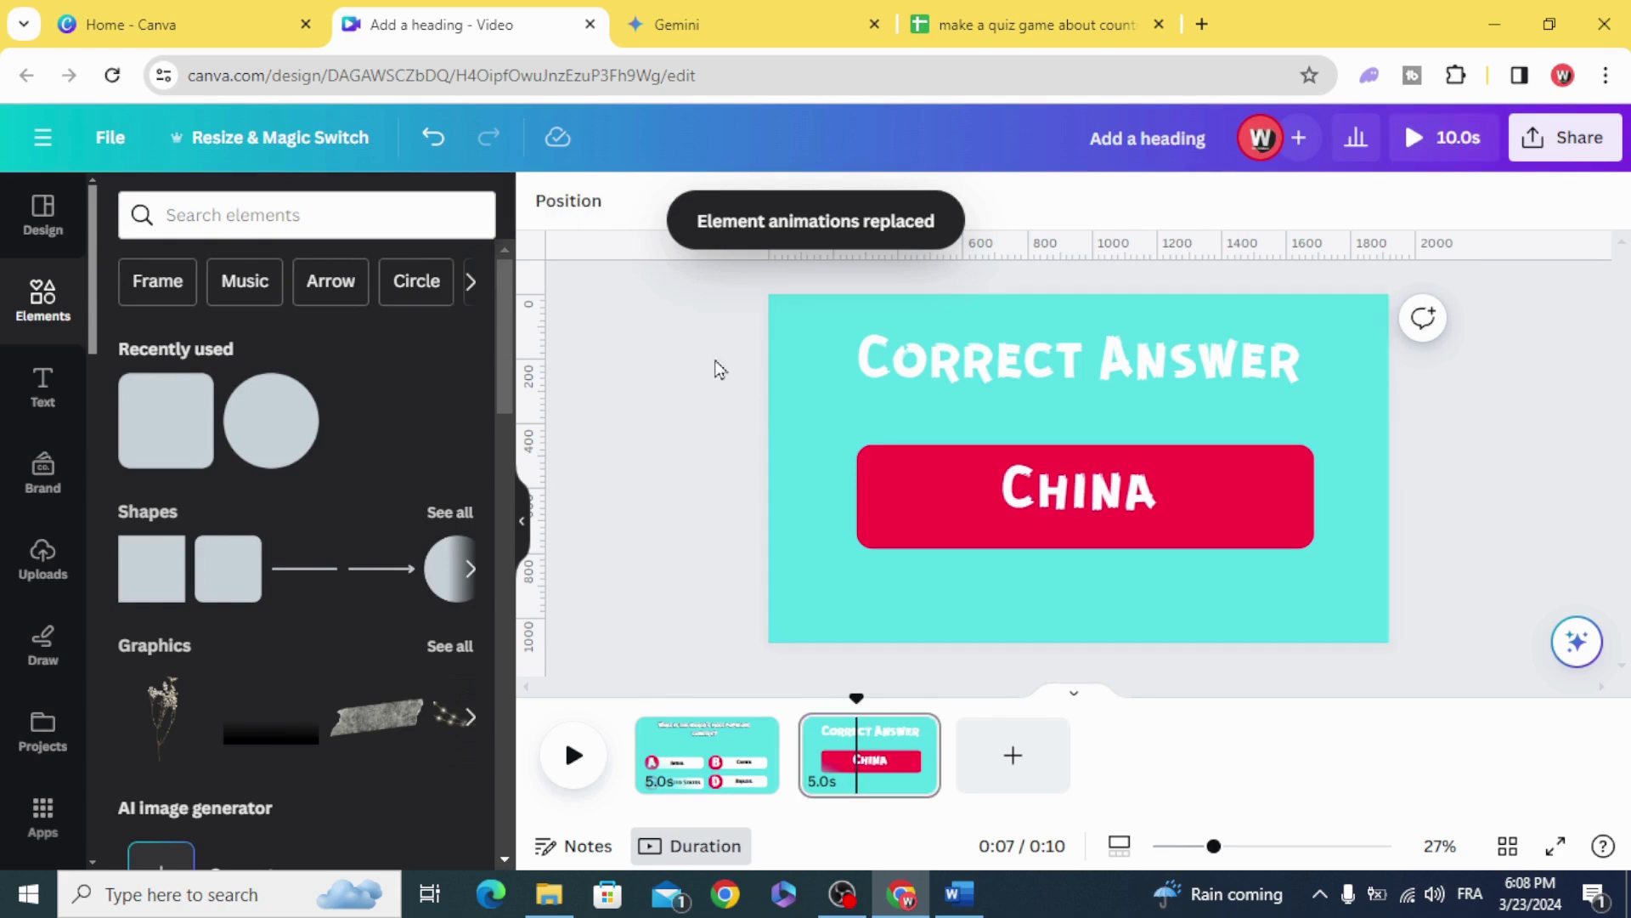
pyautogui.moveTo(727, 304)
pyautogui.mouseDown()
pyautogui.moveTo(1107, 520)
pyautogui.moveTo(1424, 620)
pyautogui.mouseUp()
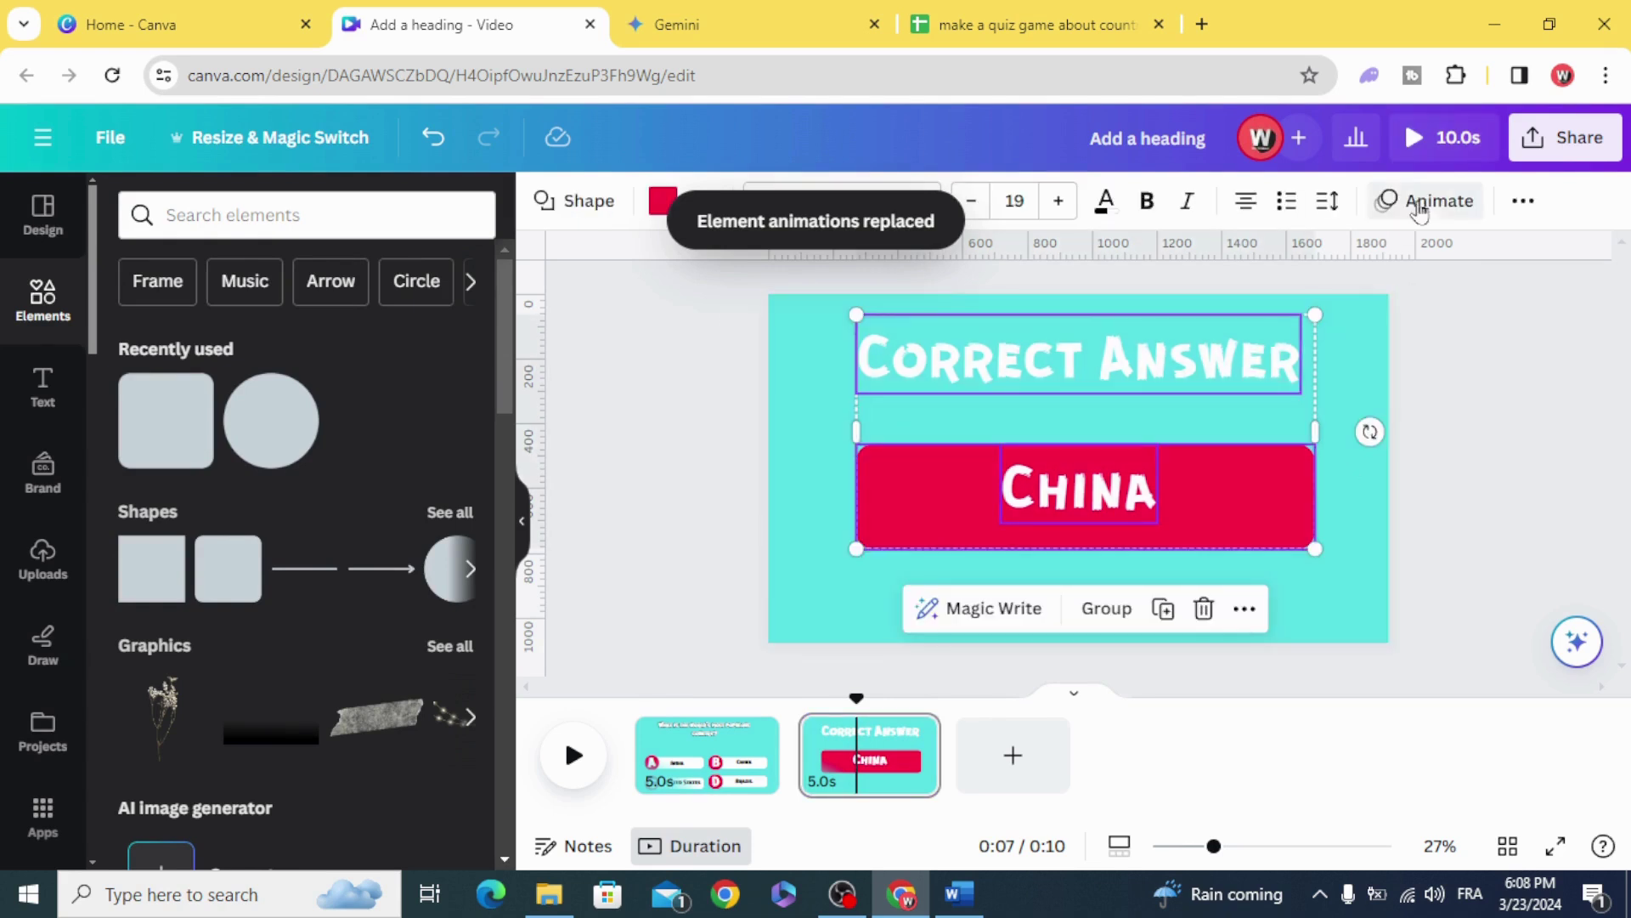
pyautogui.click(1415, 199)
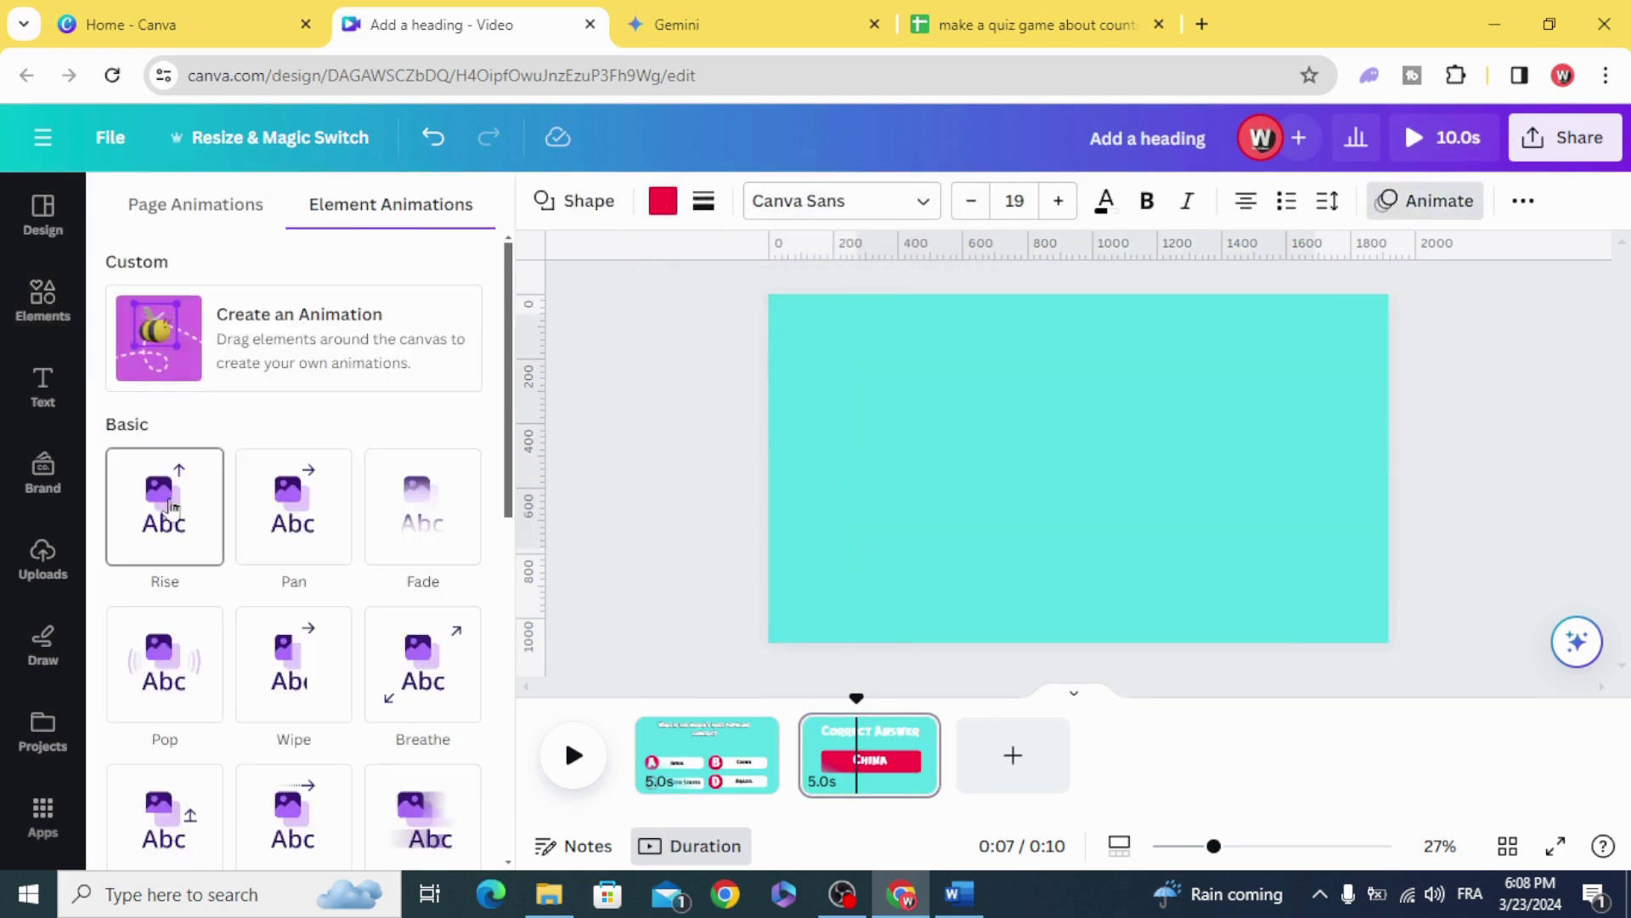
pyautogui.click(161, 663)
pyautogui.click(666, 531)
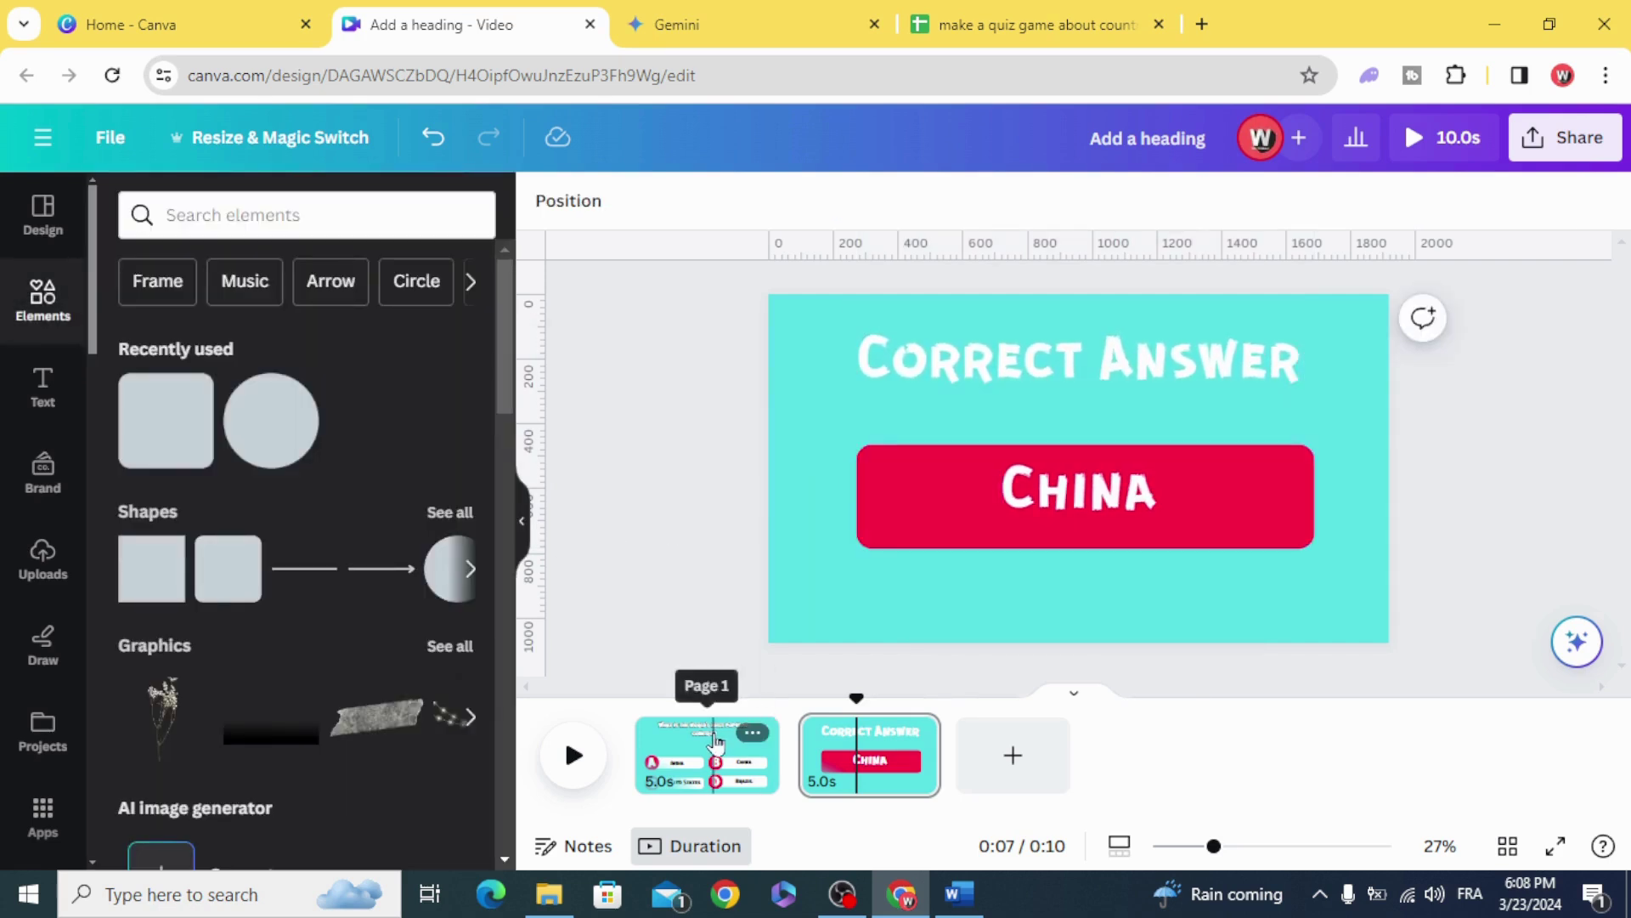
# - Trim the answer page to 2 seconds and the question page to 5 seconds
pyautogui.click(874, 754)
pyautogui.moveTo(937, 755); pyautogui.dragTo(812, 756)
pyautogui.click(706, 761)
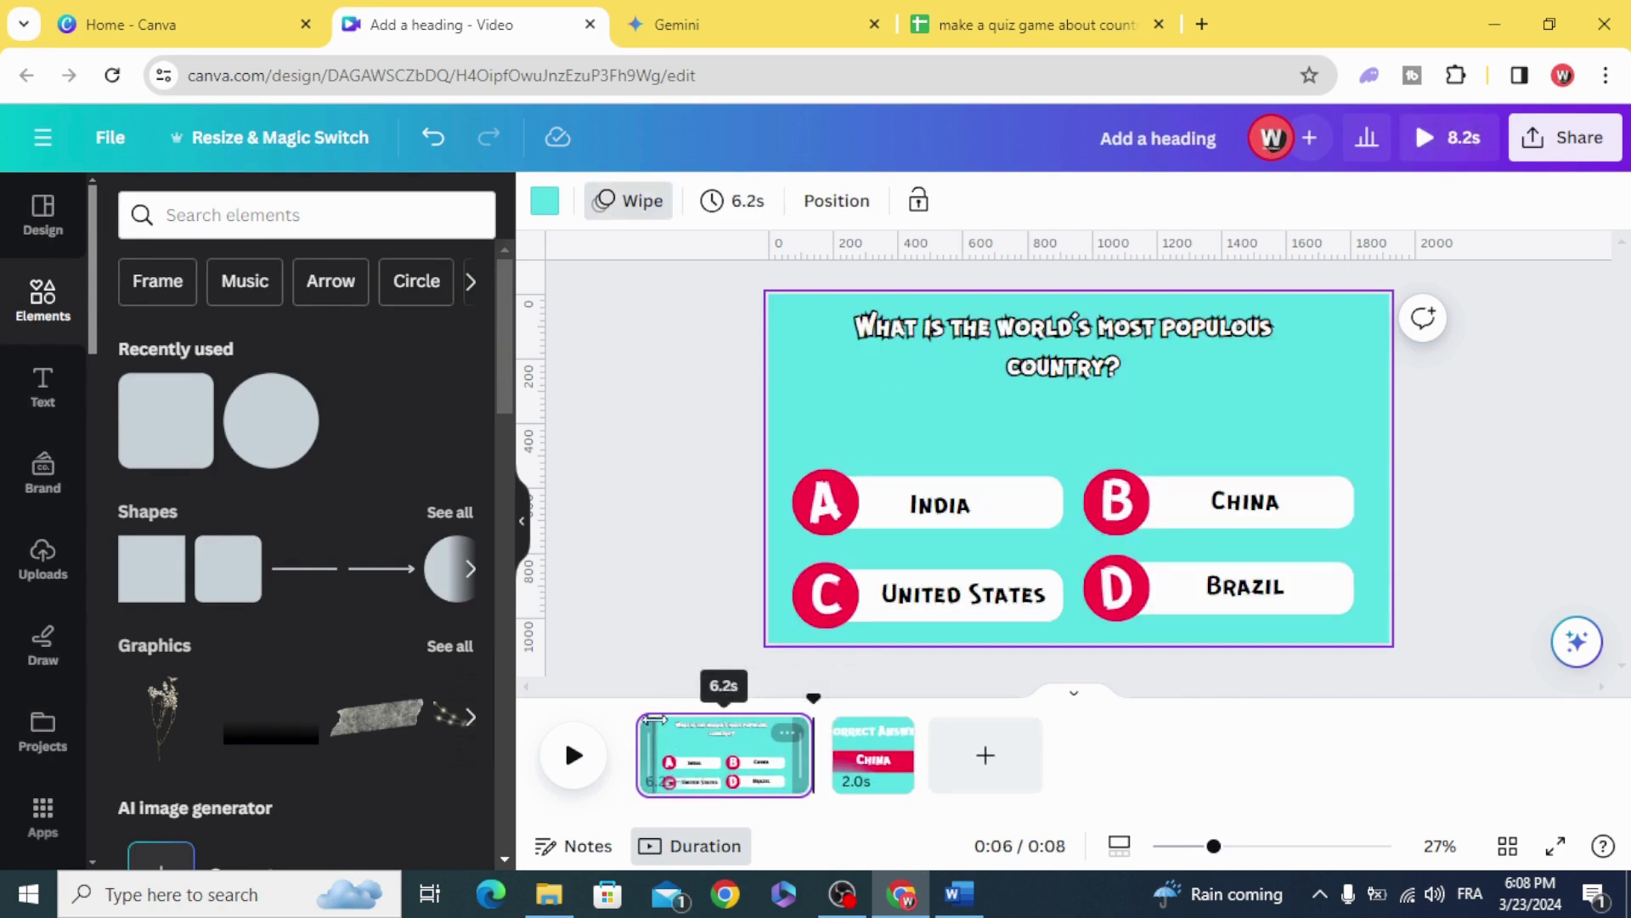
pyautogui.click(777, 758)
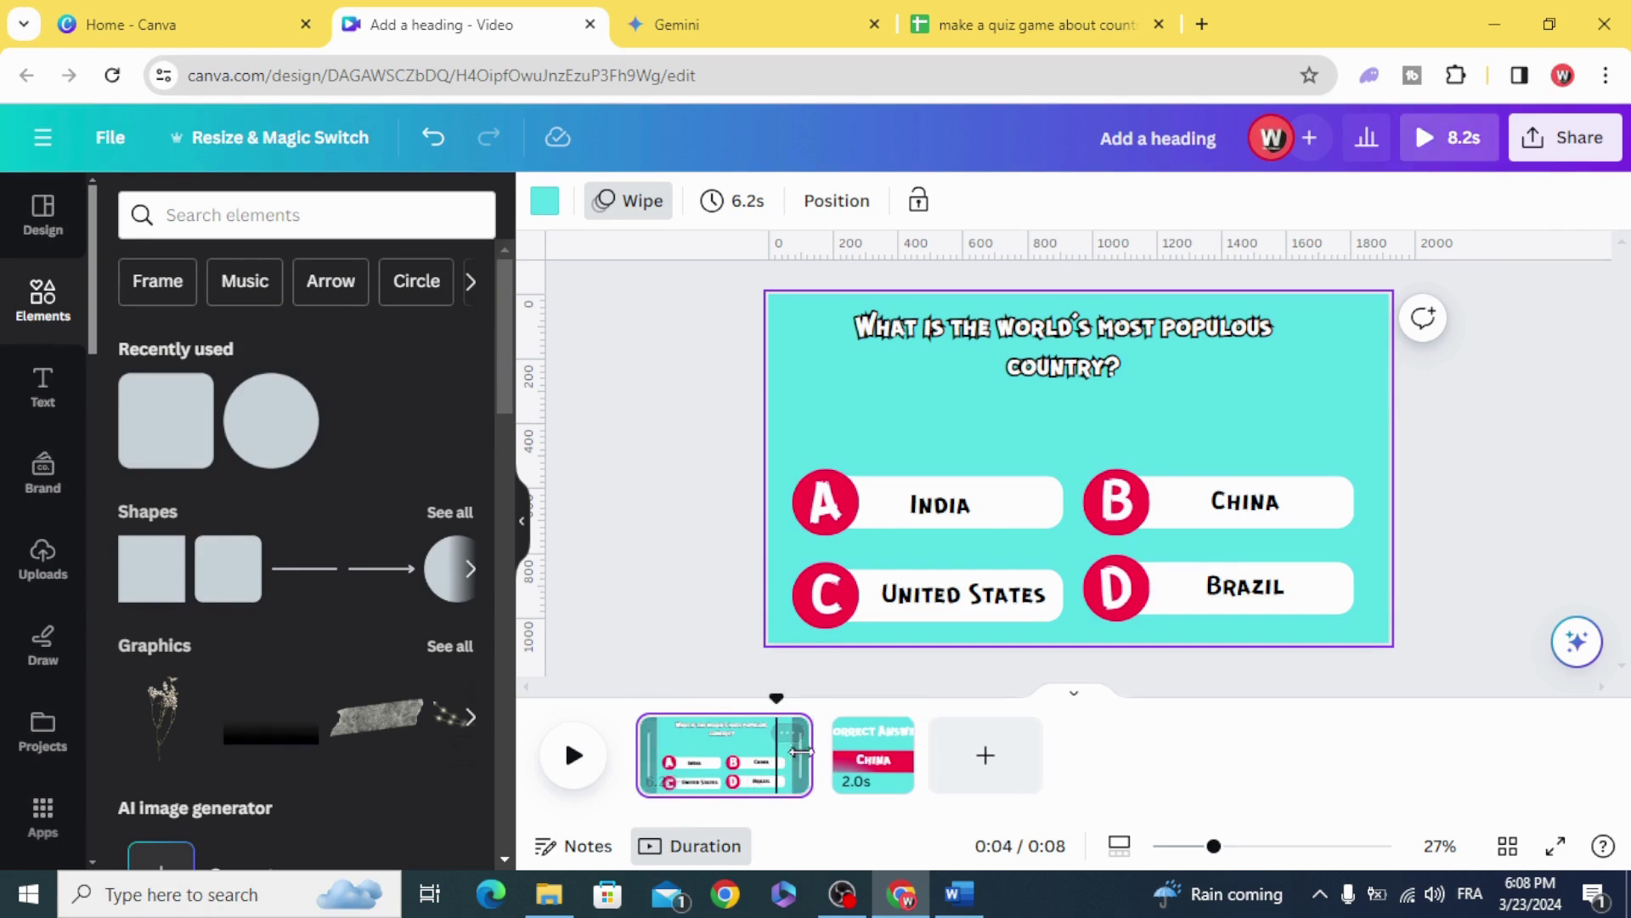
pyautogui.moveTo(797, 757); pyautogui.dragTo(769, 755)
# - Open Bulk create via an apps search for 'bulk', using manual data entry with a cleared table
pyautogui.click(655, 593)
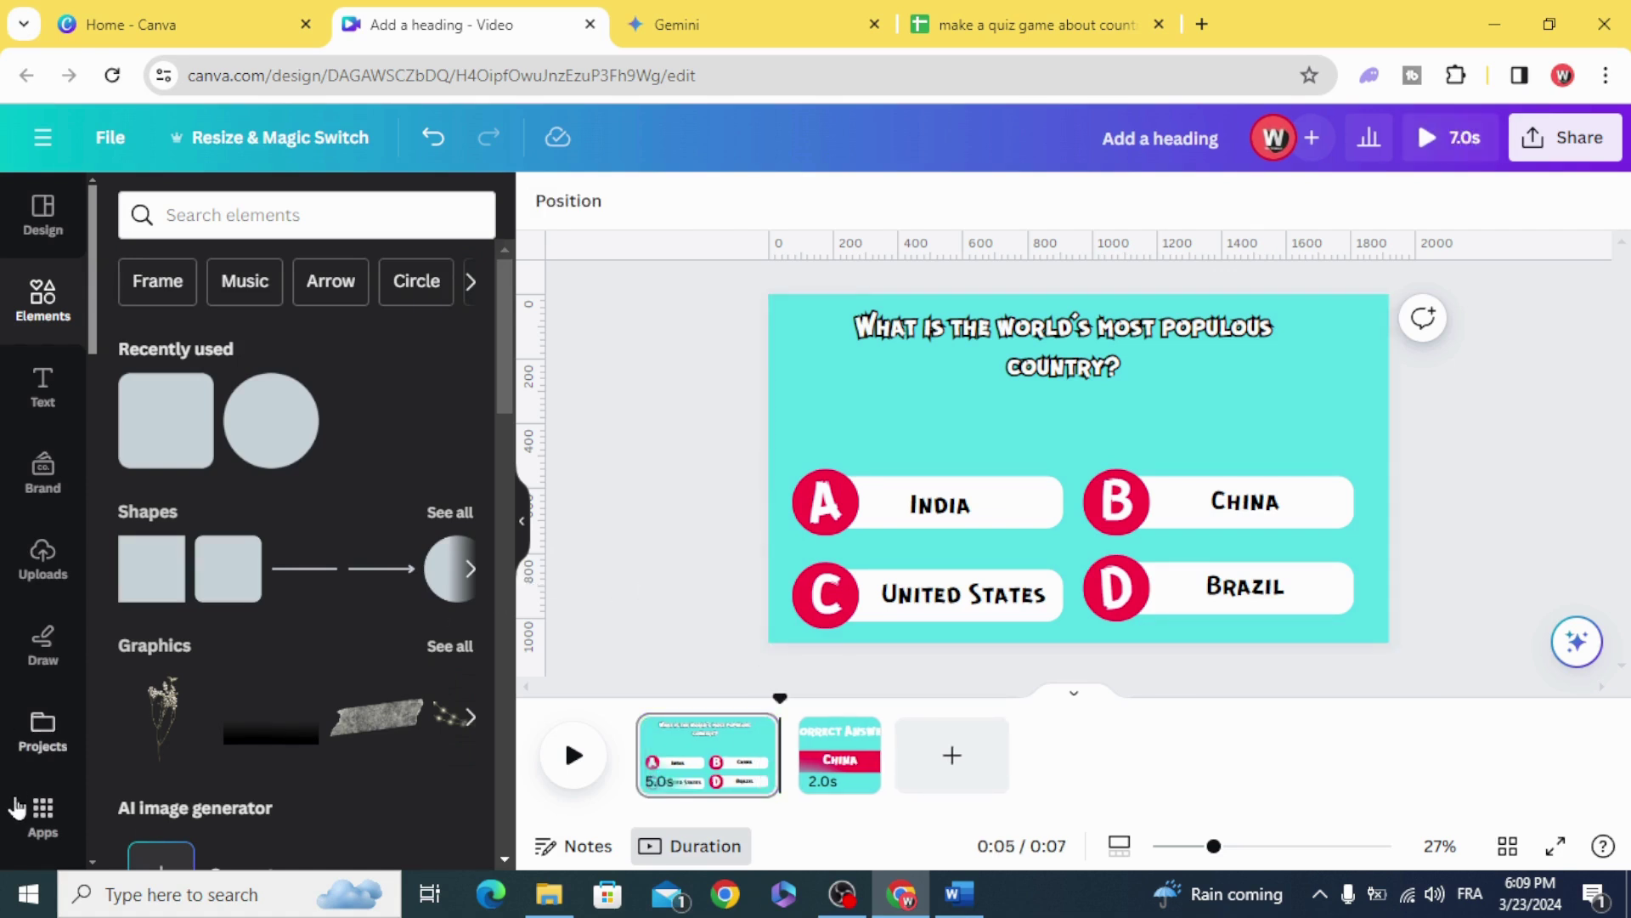
pyautogui.click(39, 815)
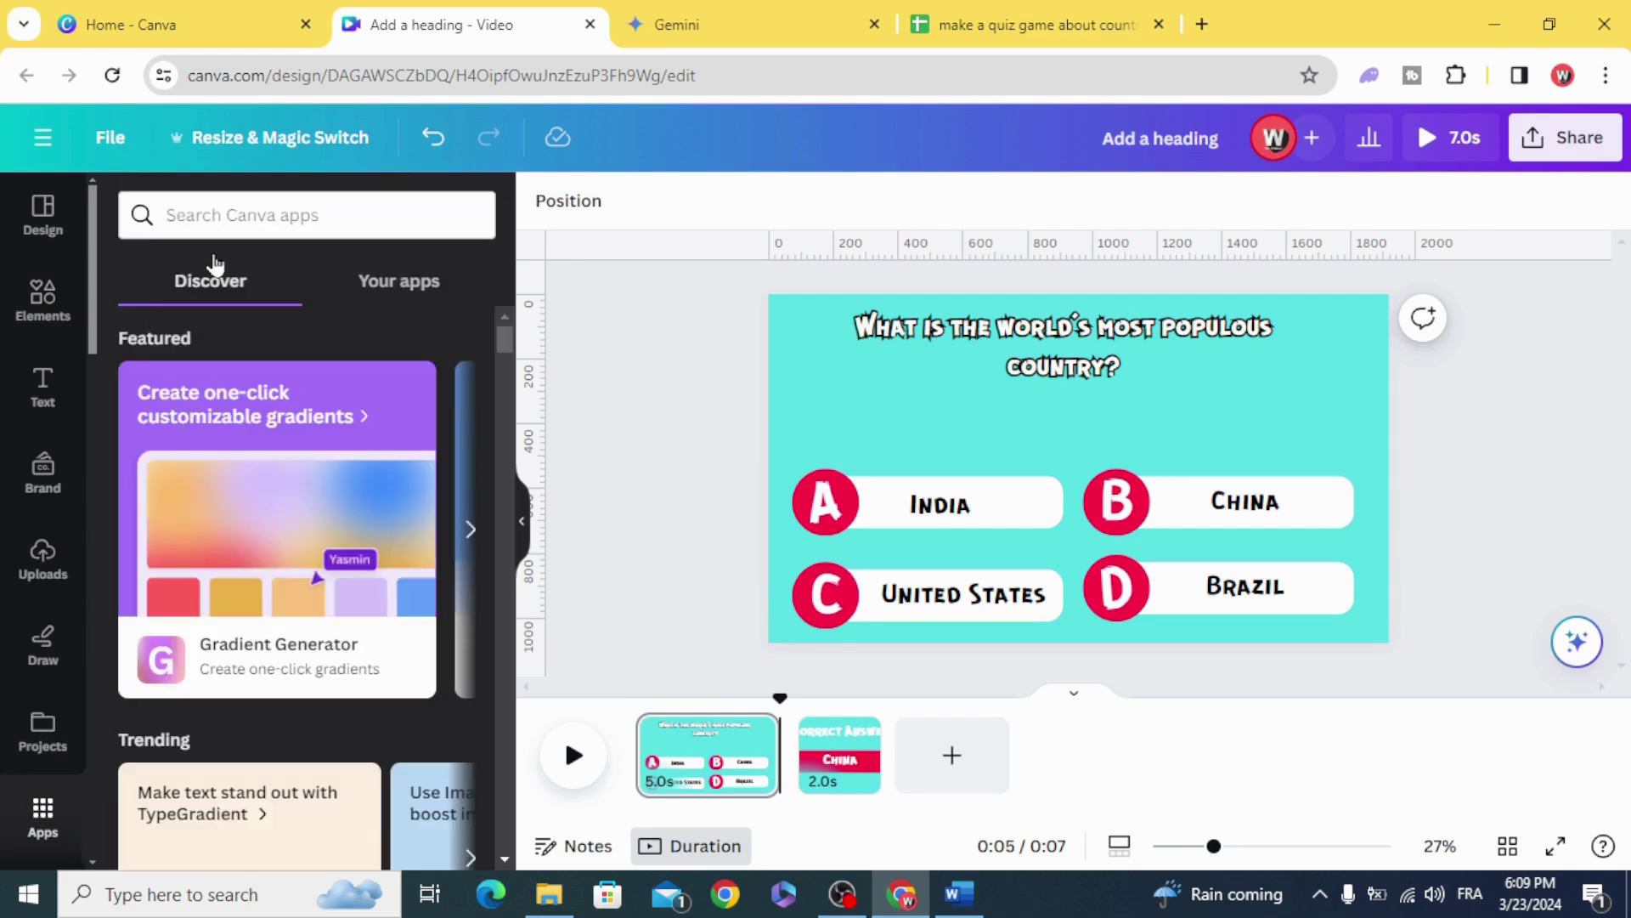
pyautogui.write('bul')
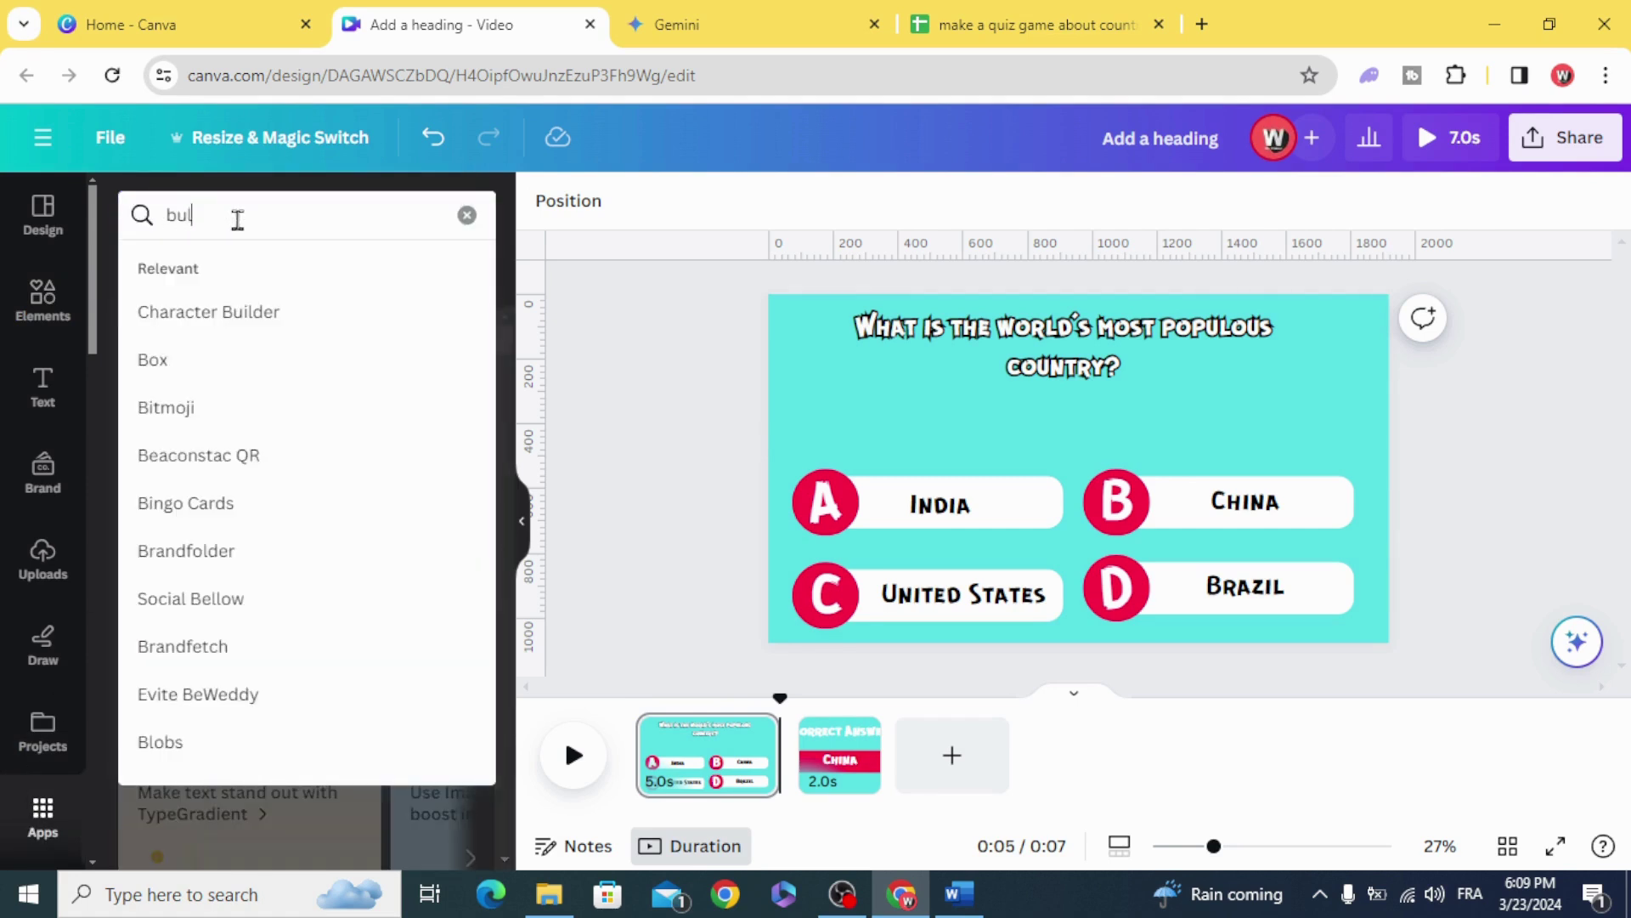
pyautogui.write('k')
pyautogui.press('Return')
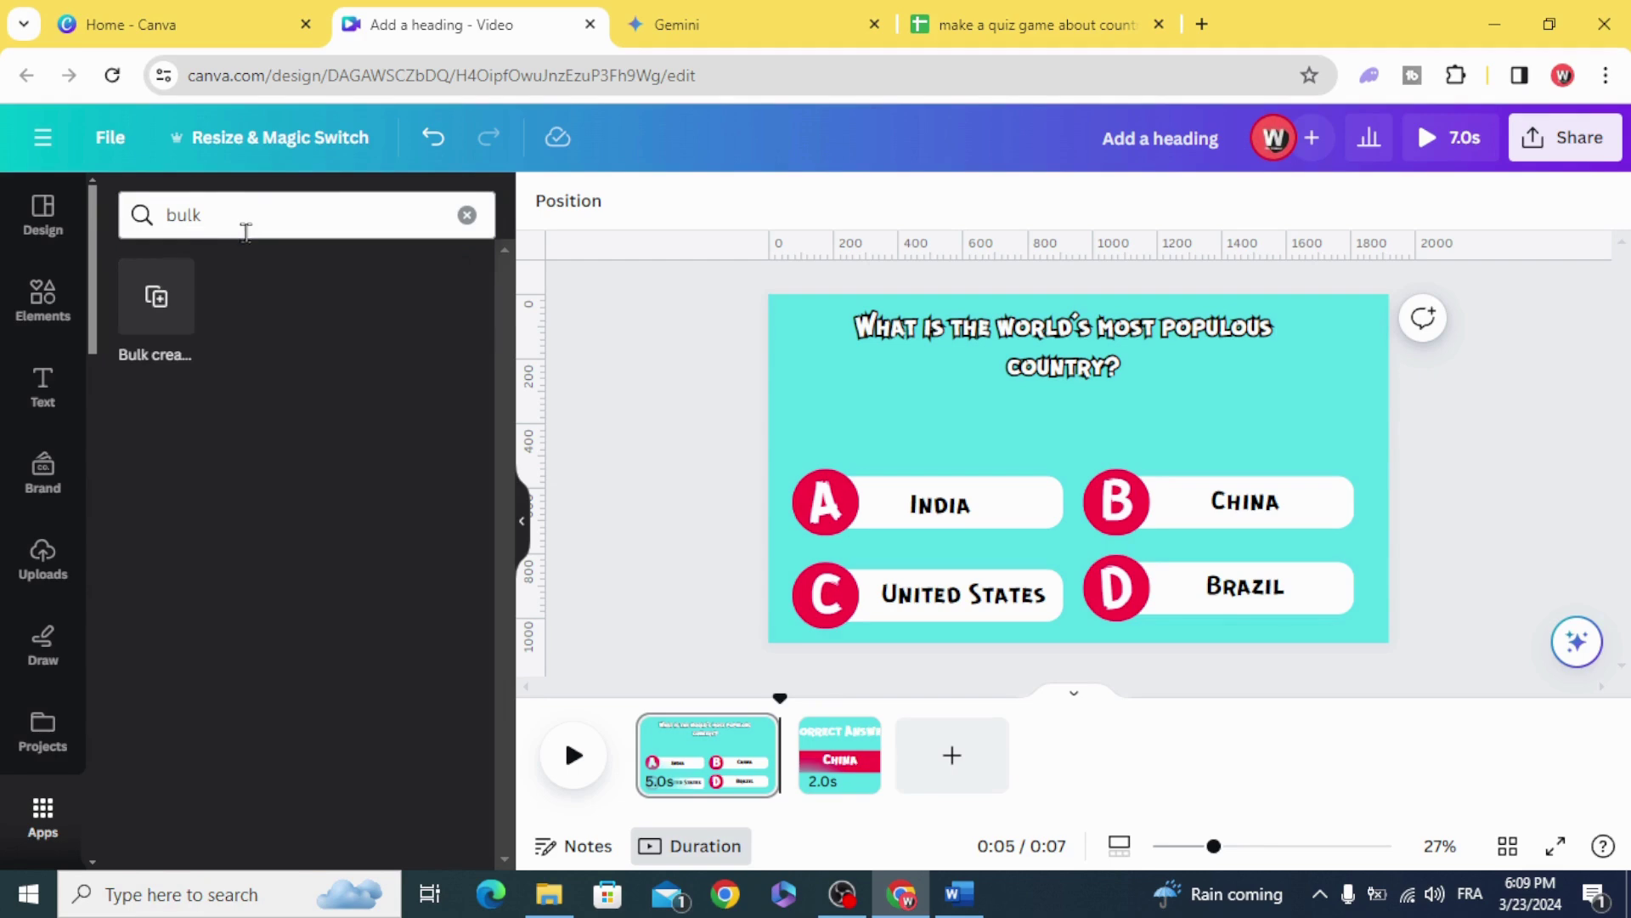
pyautogui.click(152, 302)
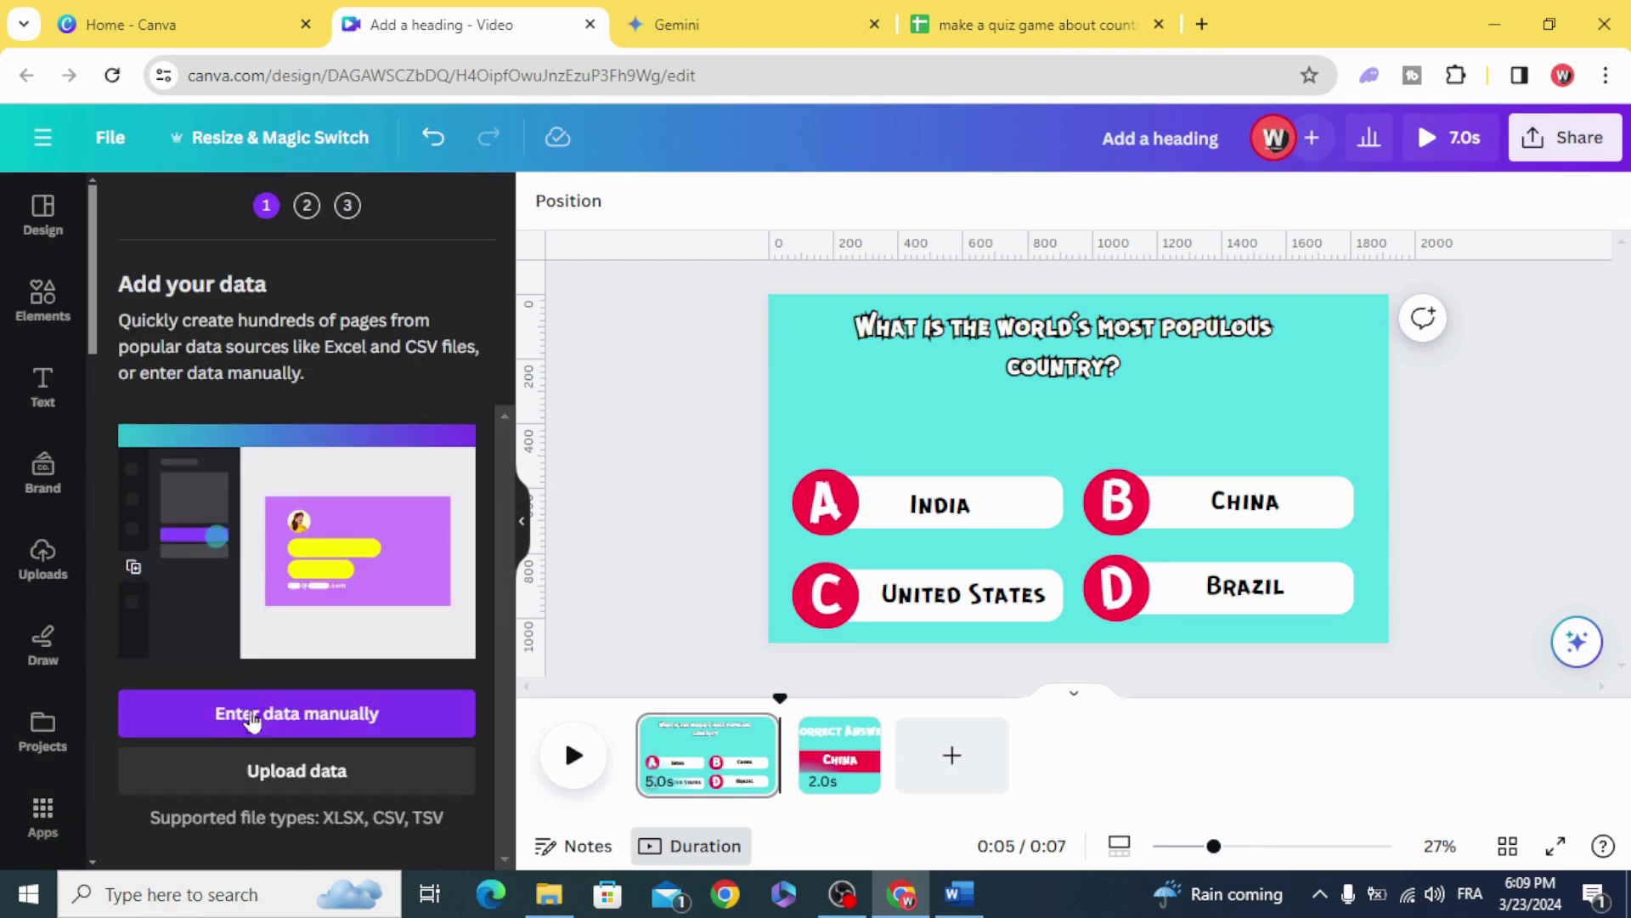
pyautogui.click(320, 719)
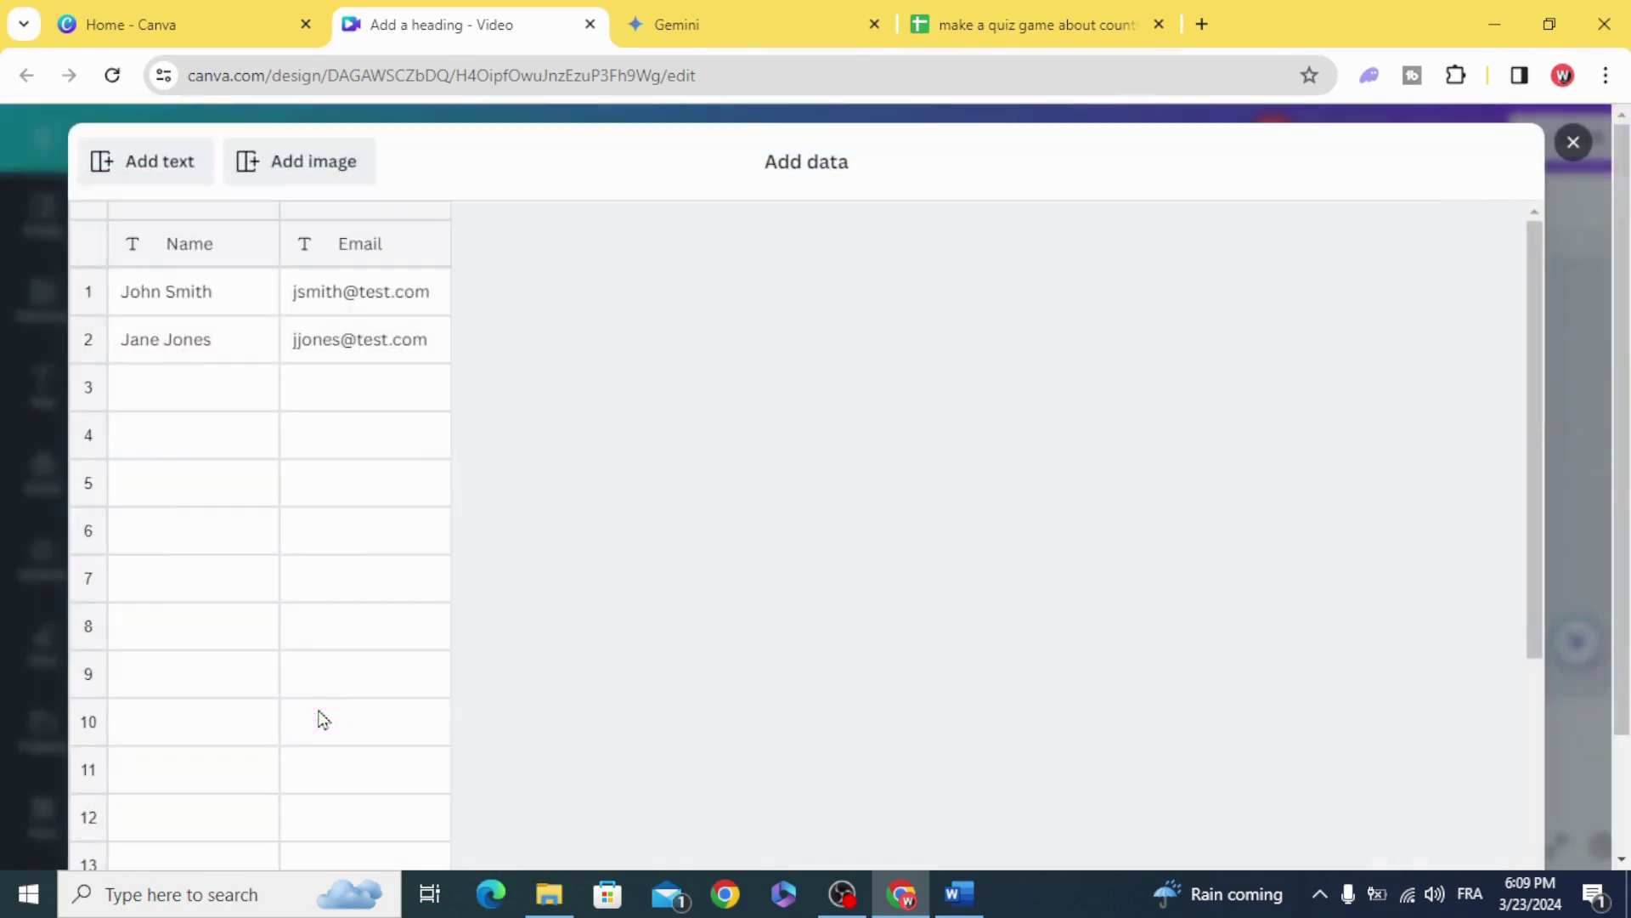
pyautogui.scroll(-4, 375, 696)
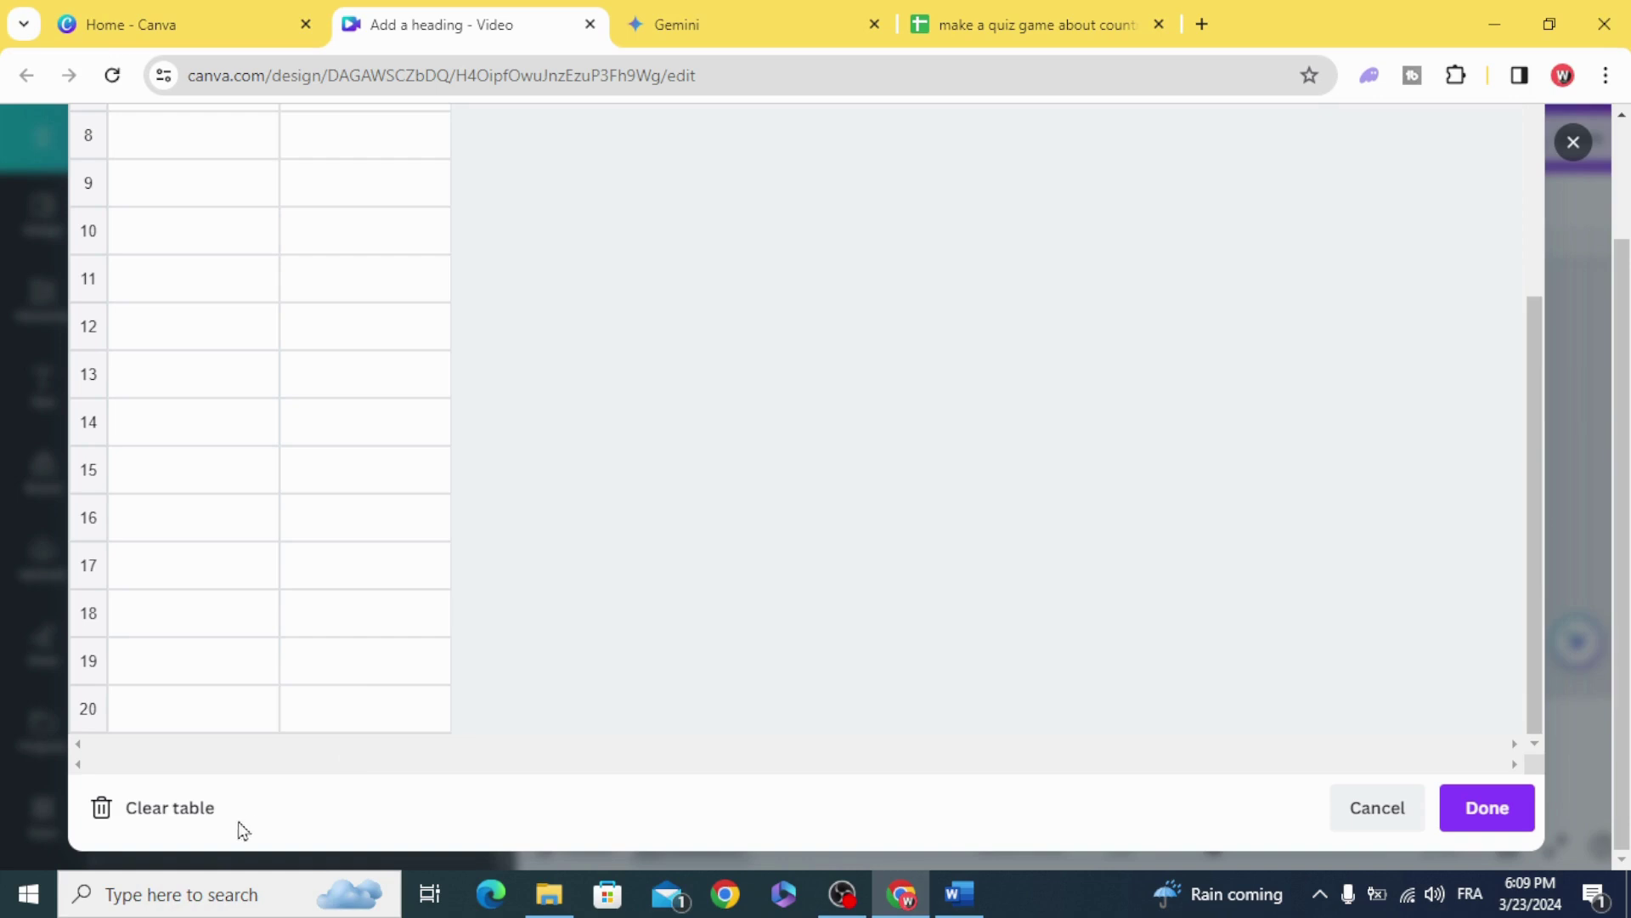
pyautogui.click(175, 816)
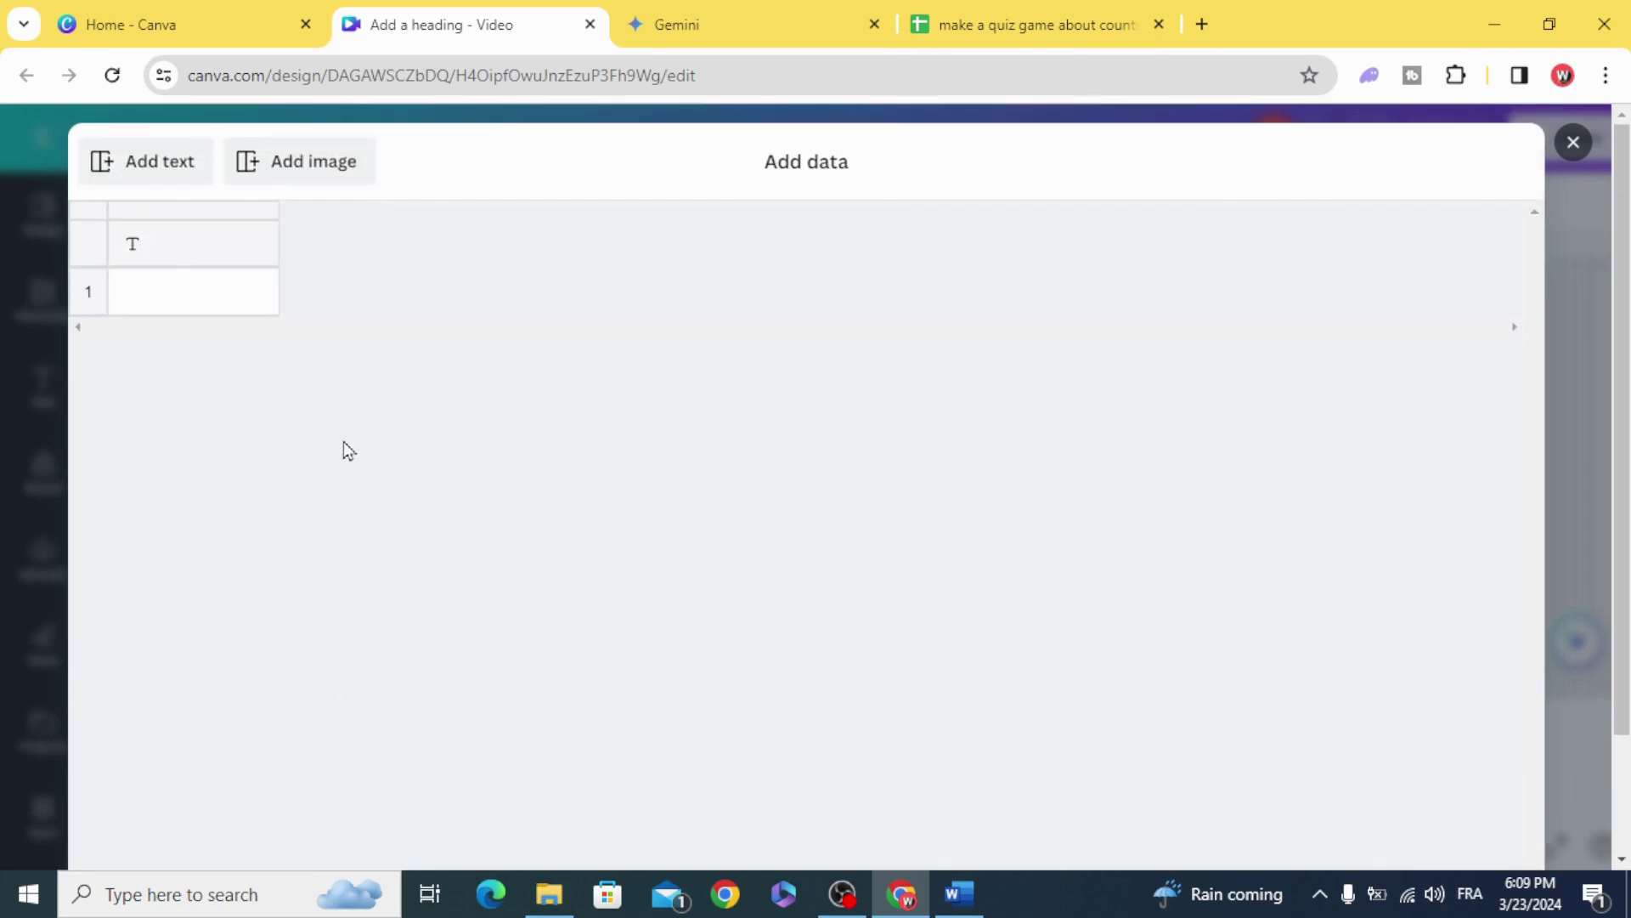
pyautogui.click(979, 14)
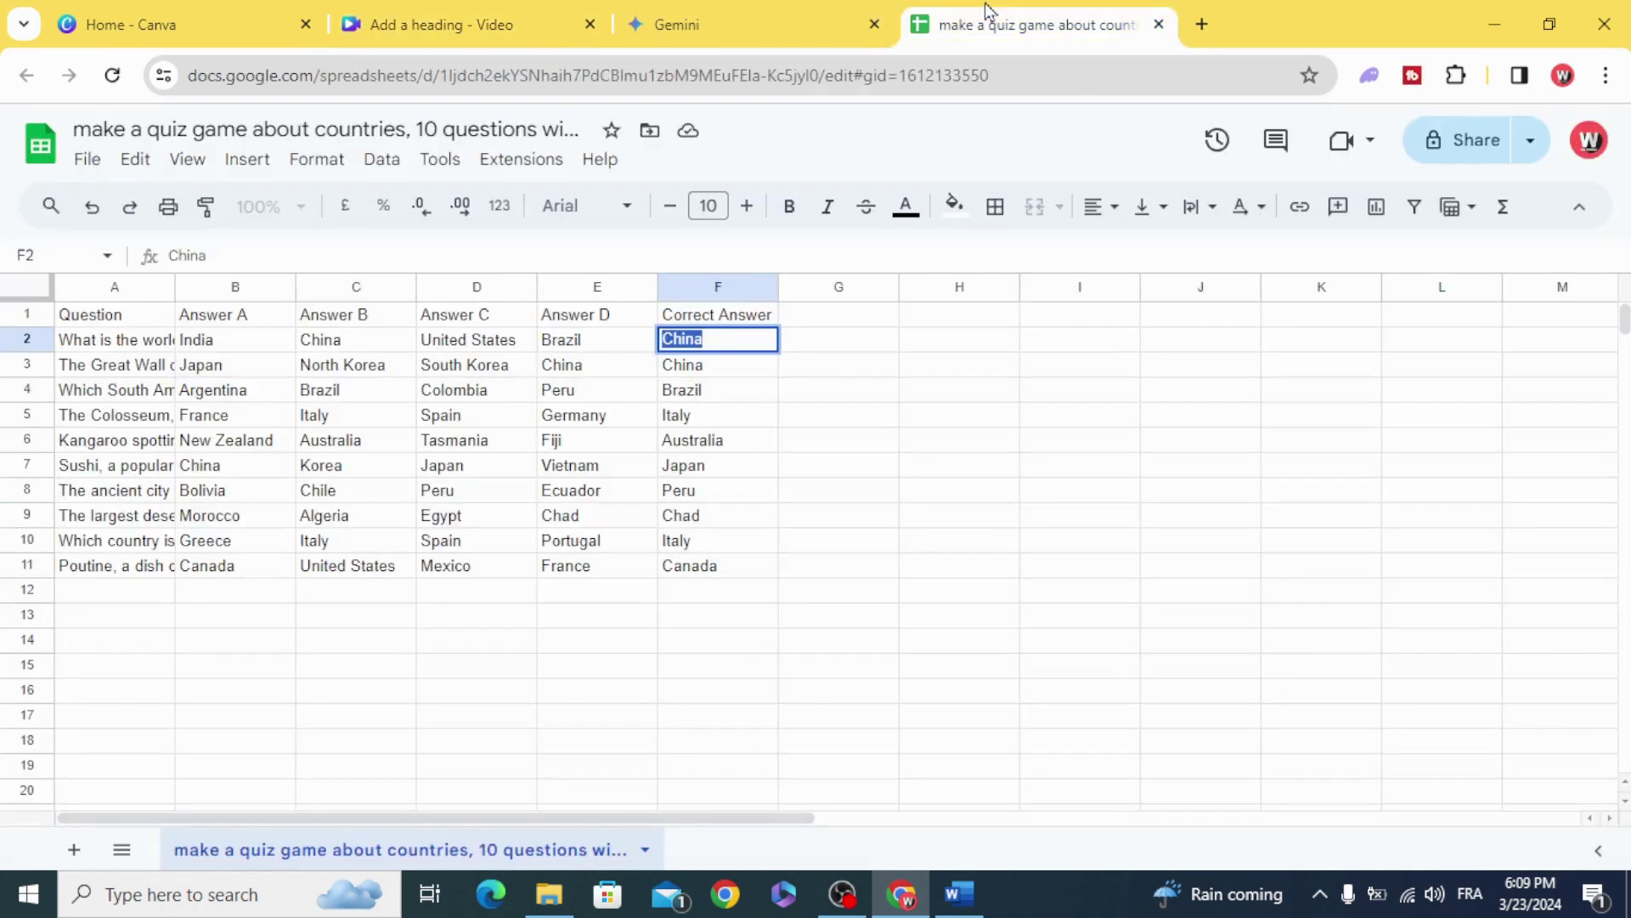
# - Select and copy the quiz table A1:F11 in Google Sheets
pyautogui.click(74, 324)
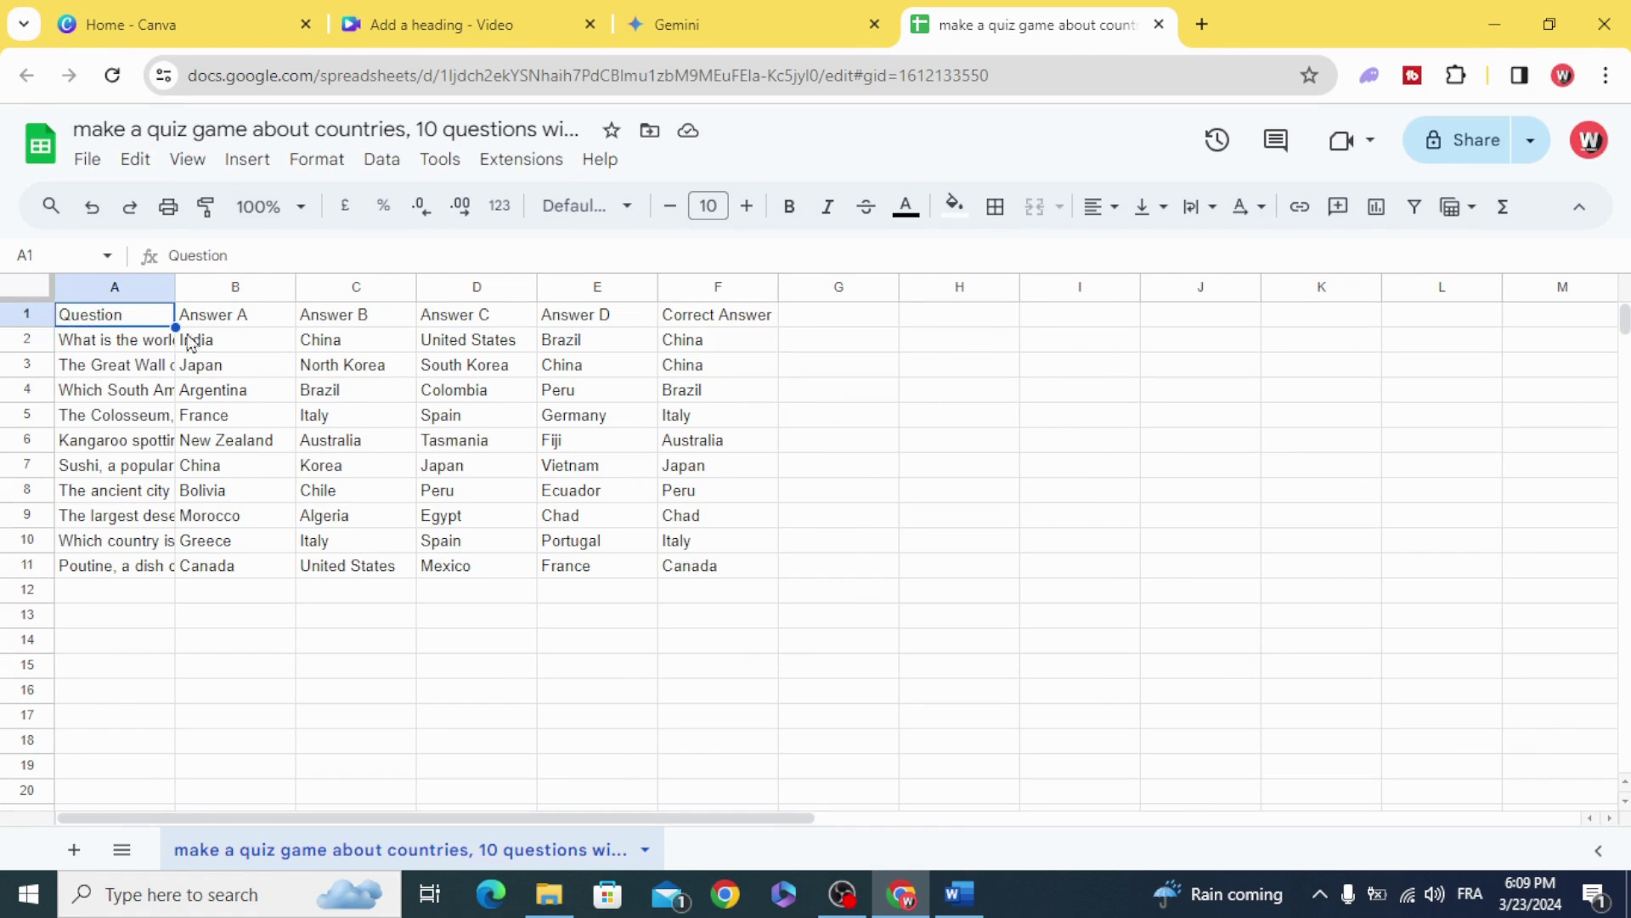
pyautogui.moveTo(173, 328); pyautogui.dragTo(733, 584)
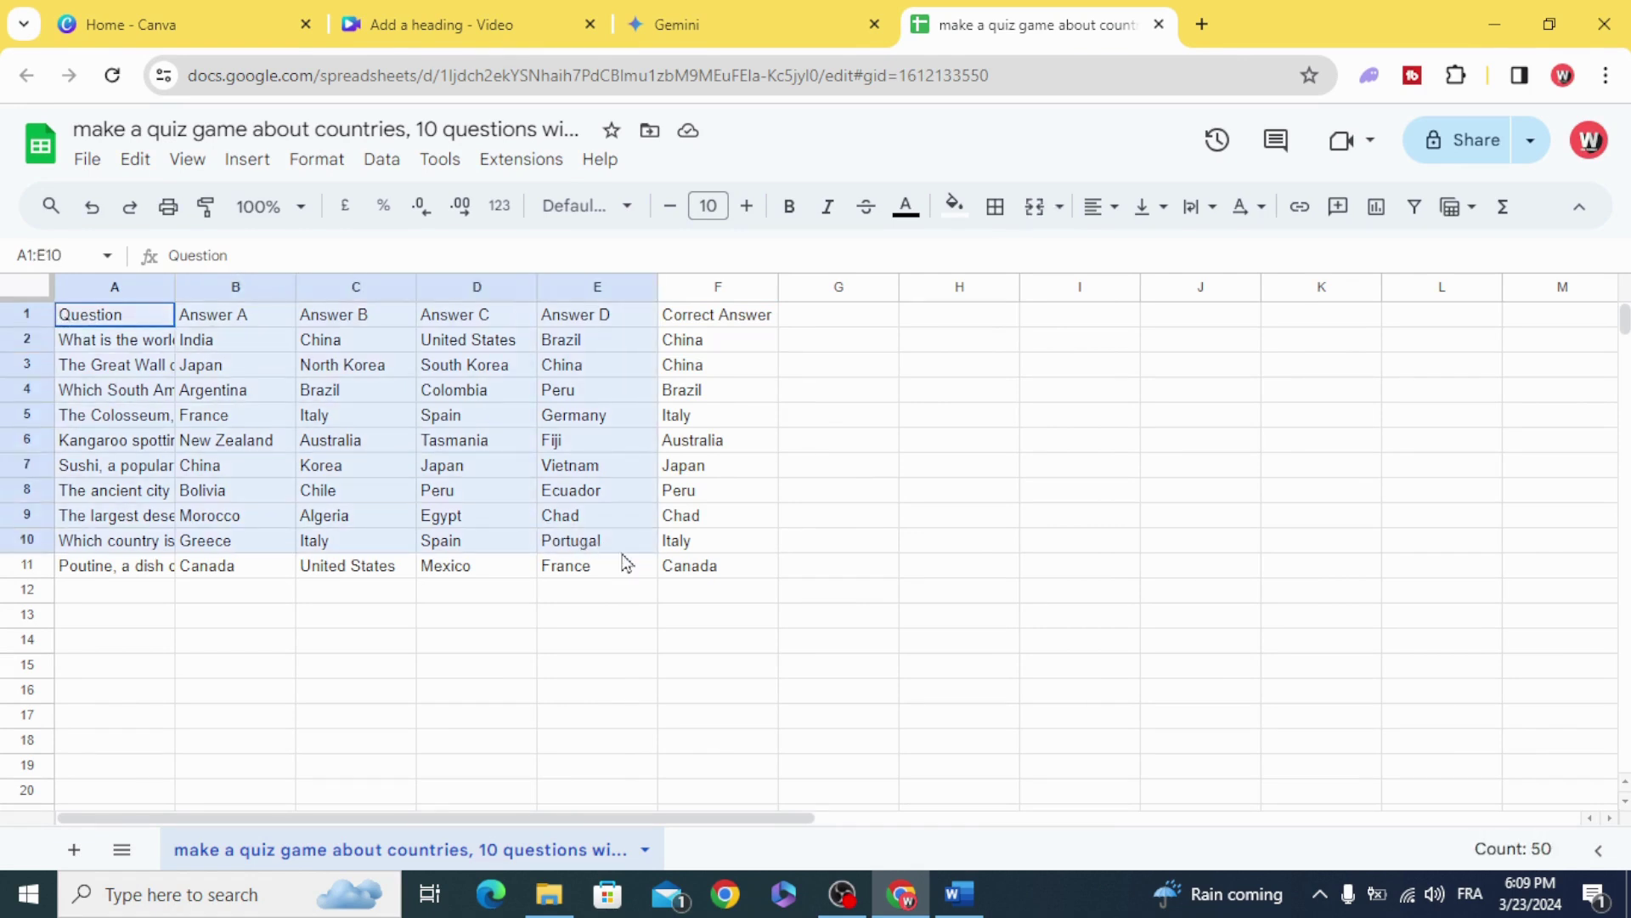
pyautogui.rightClick(582, 391)
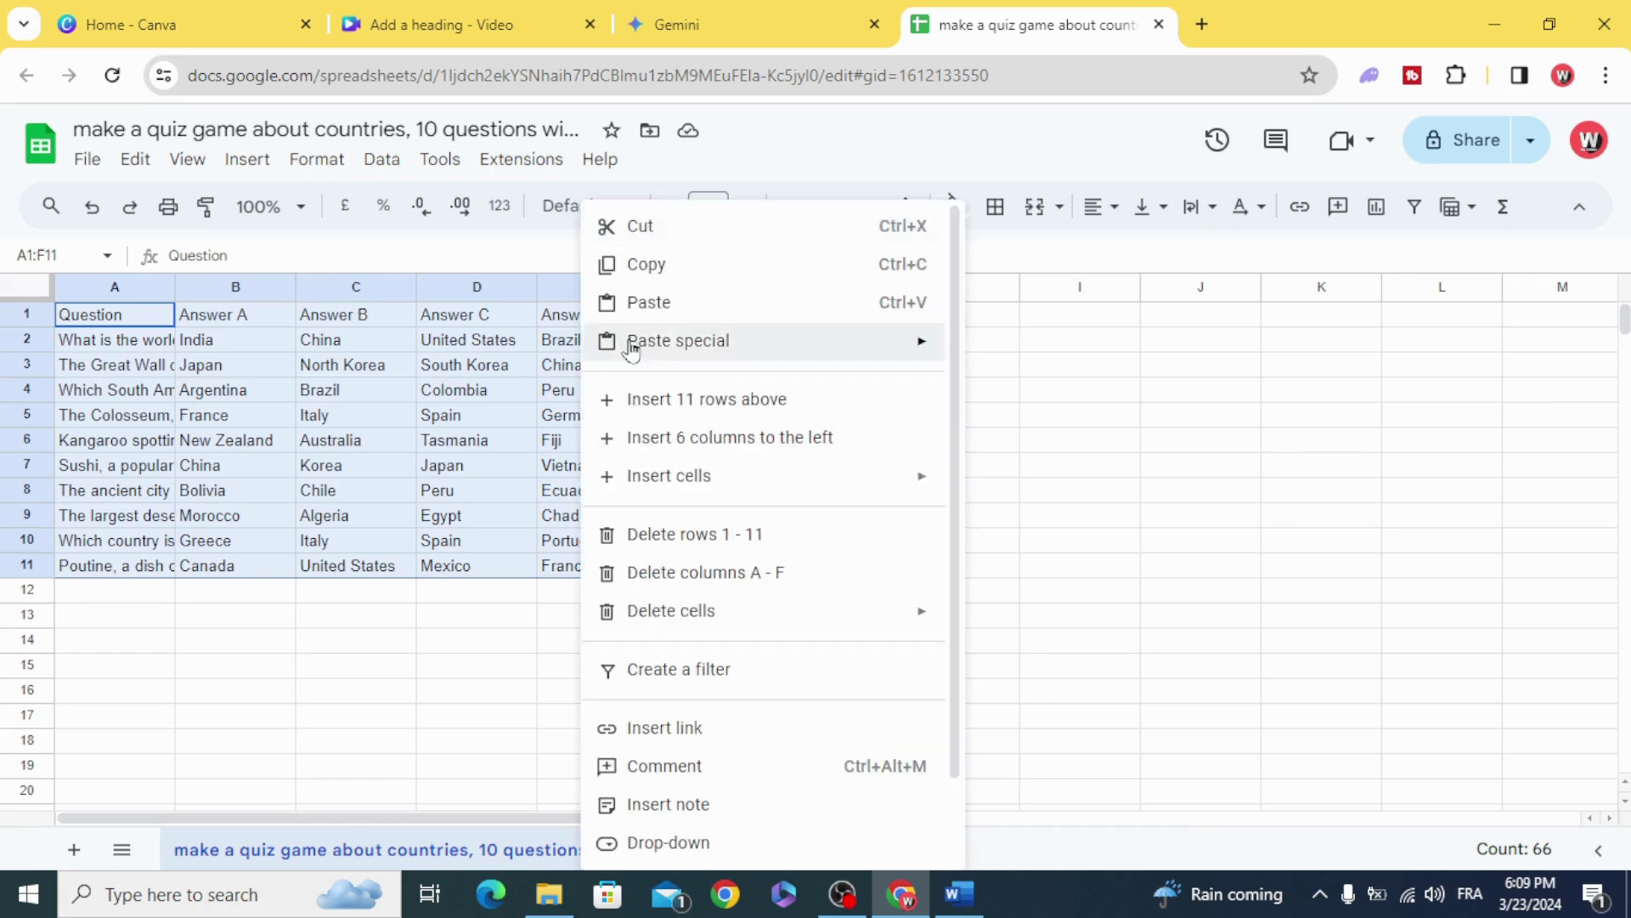
pyautogui.click(660, 271)
# - Paste the copied quiz data into Canva's bulk data table and confirm with Done
pyautogui.click(480, 15)
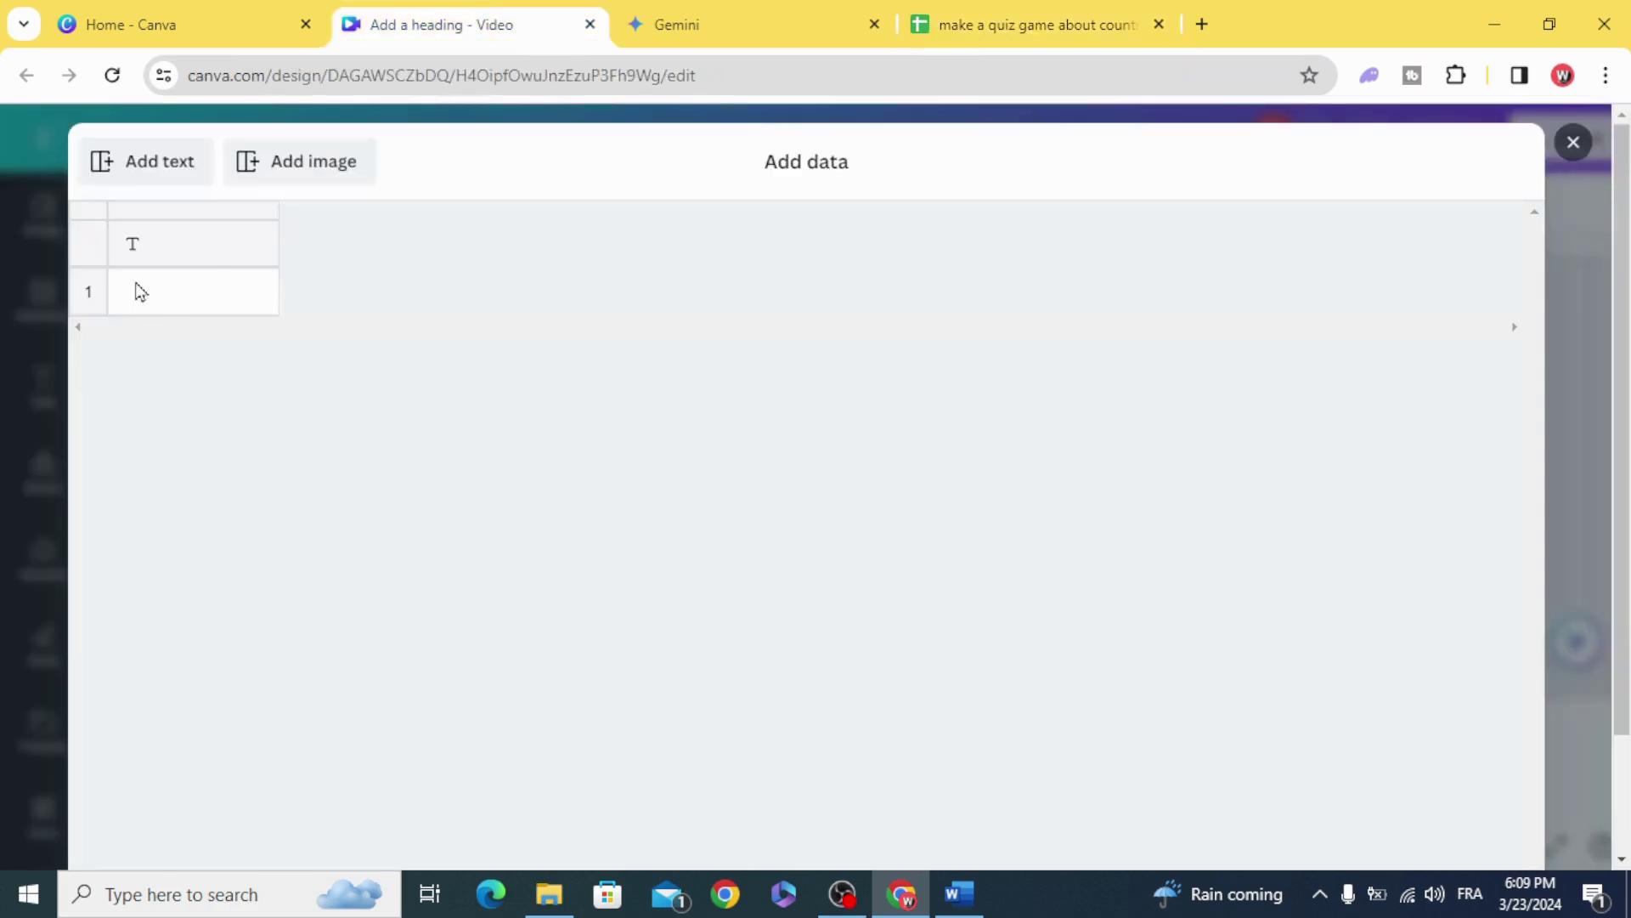
pyautogui.click(131, 252)
pyautogui.rightClick(132, 238)
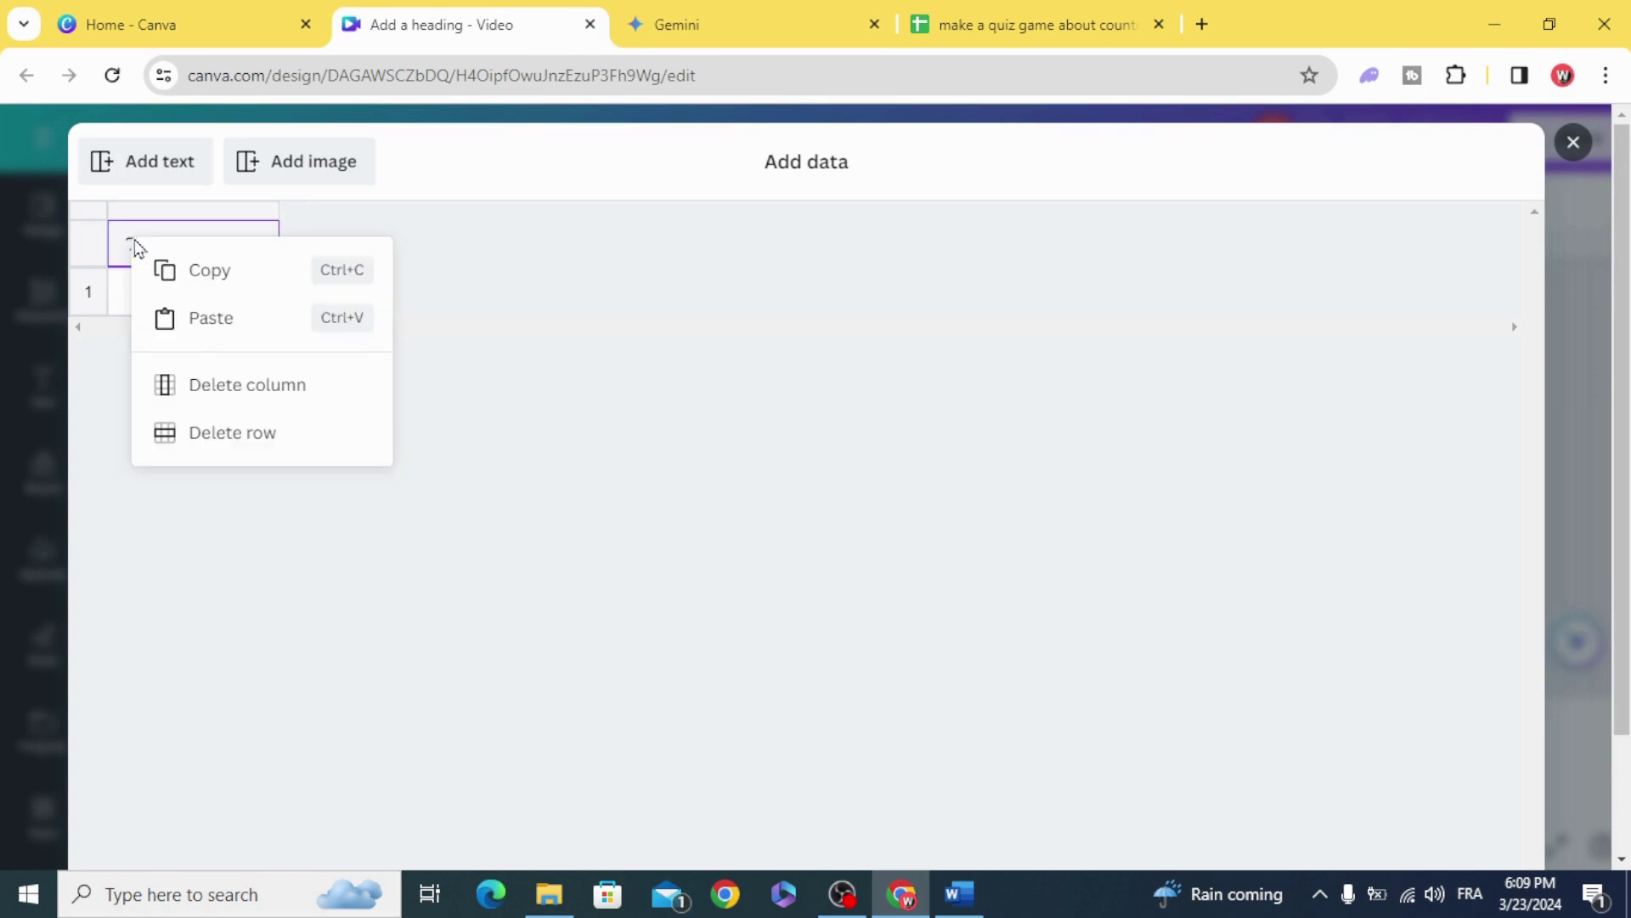
pyautogui.click(204, 321)
pyautogui.scroll(-2, 1215, 681)
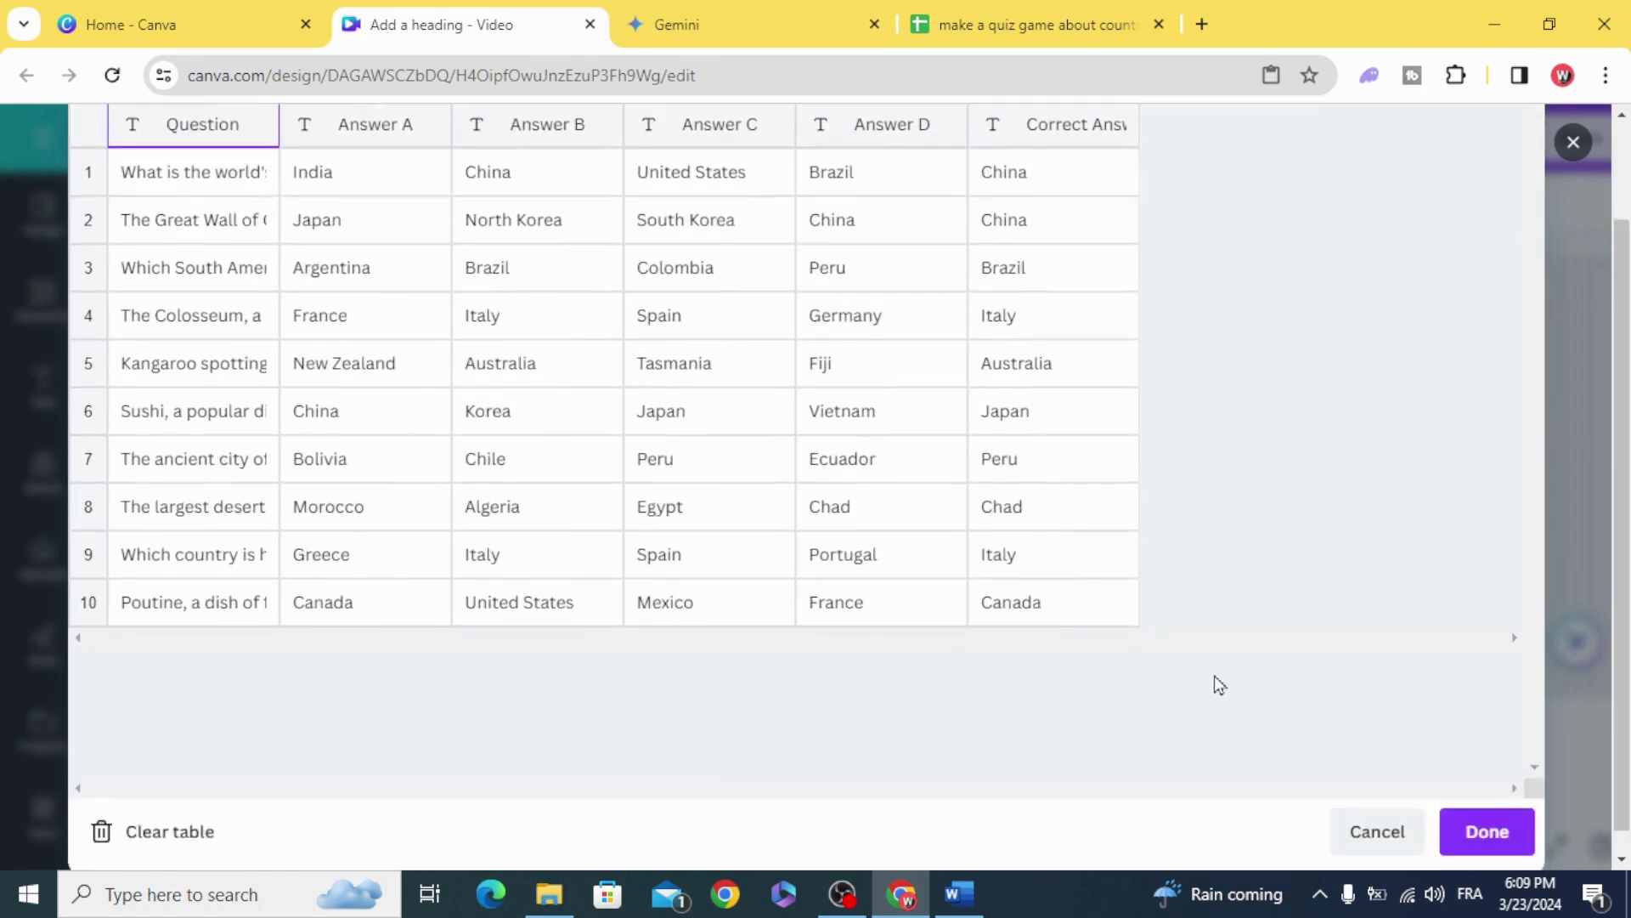
pyautogui.click(1479, 816)
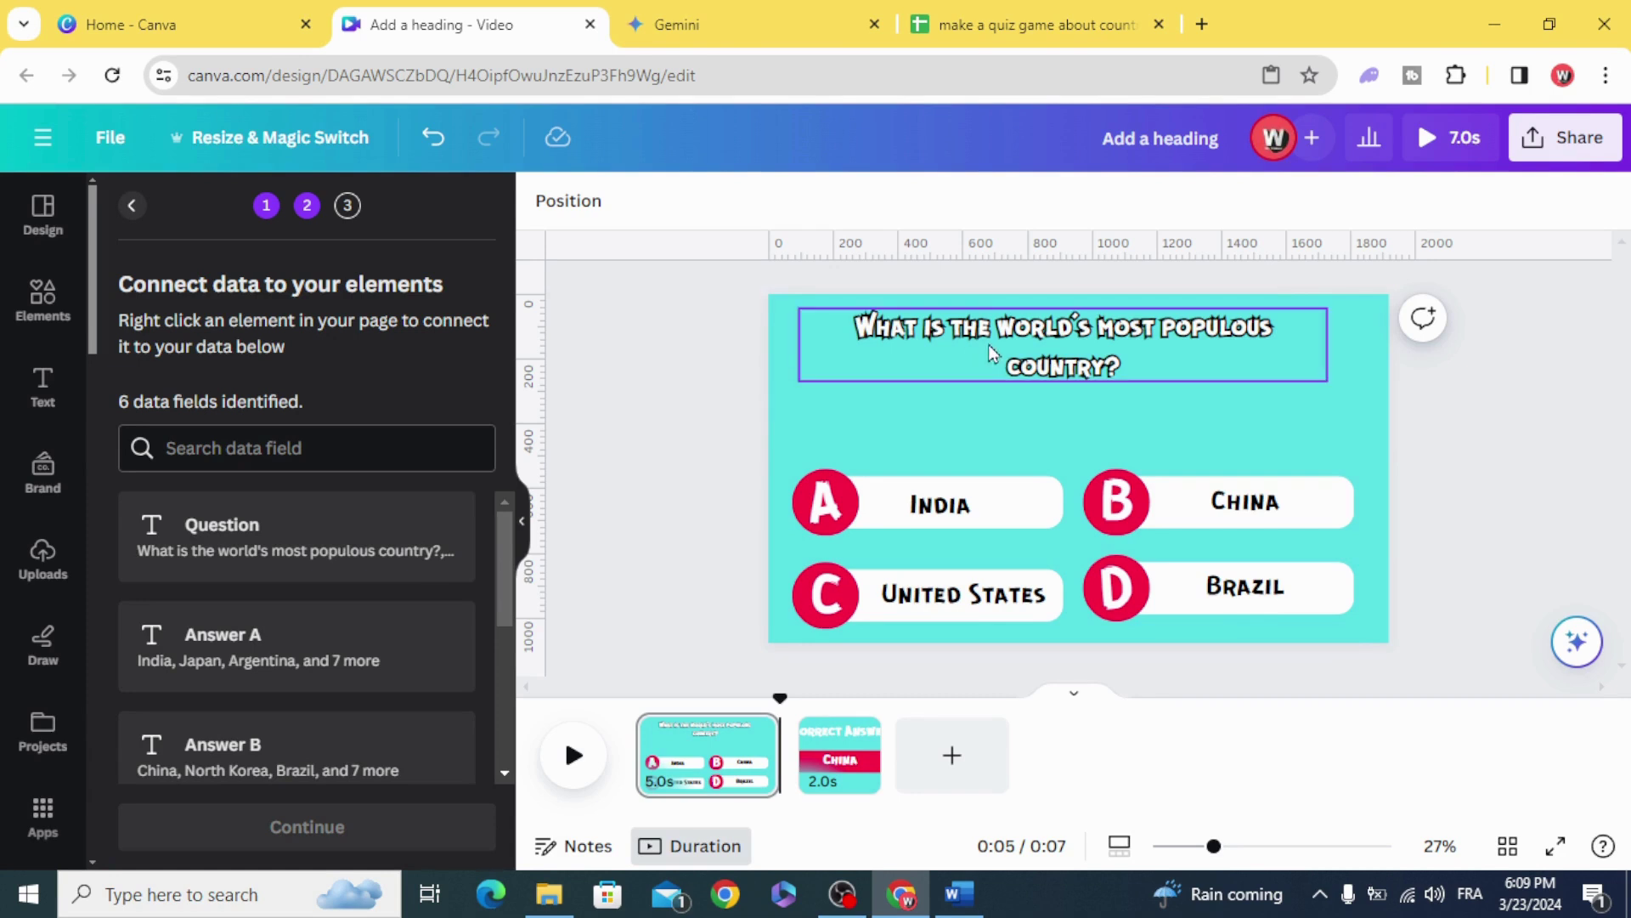
# - Connect the question heading to the Question field and the India text to Answer A
pyautogui.click(1052, 345)
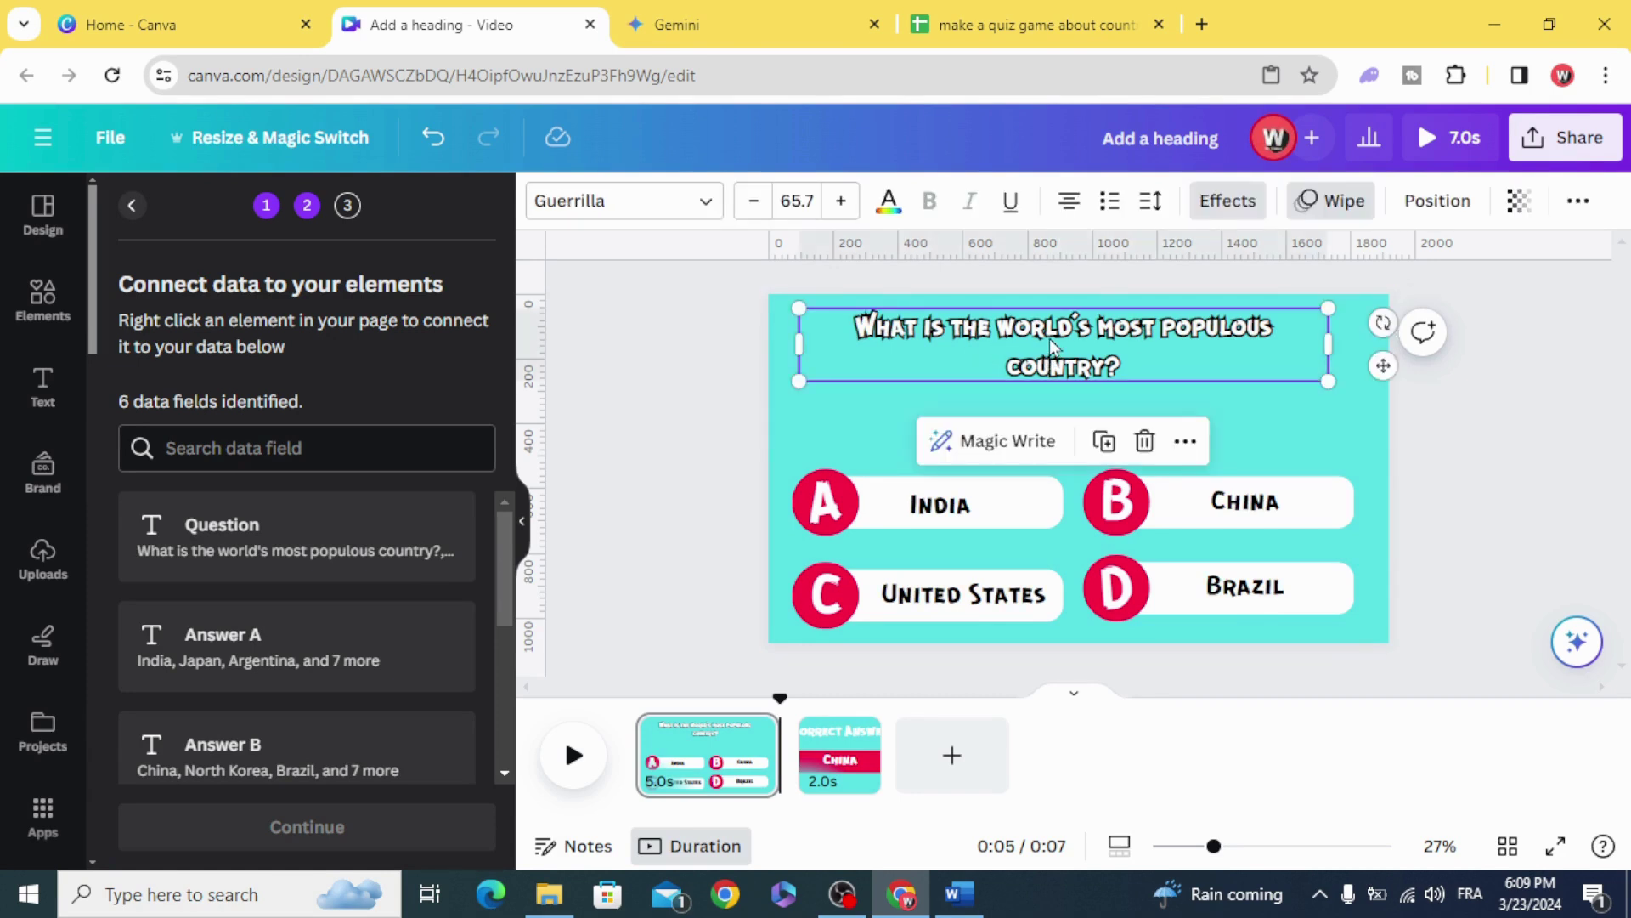
pyautogui.rightClick(1052, 345)
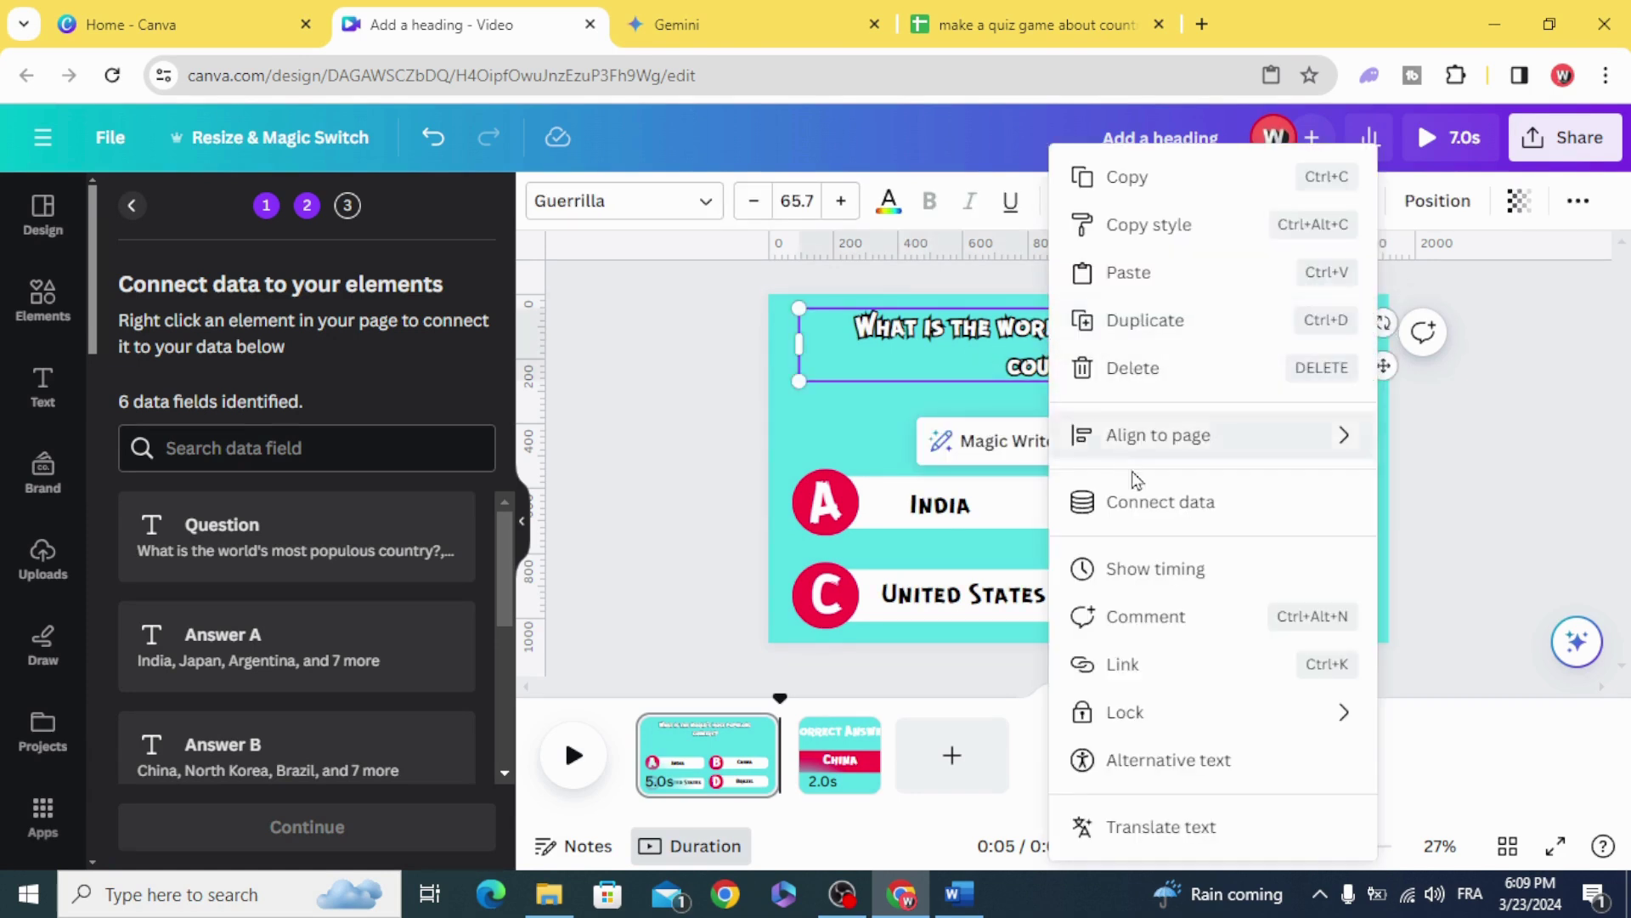
pyautogui.click(1200, 507)
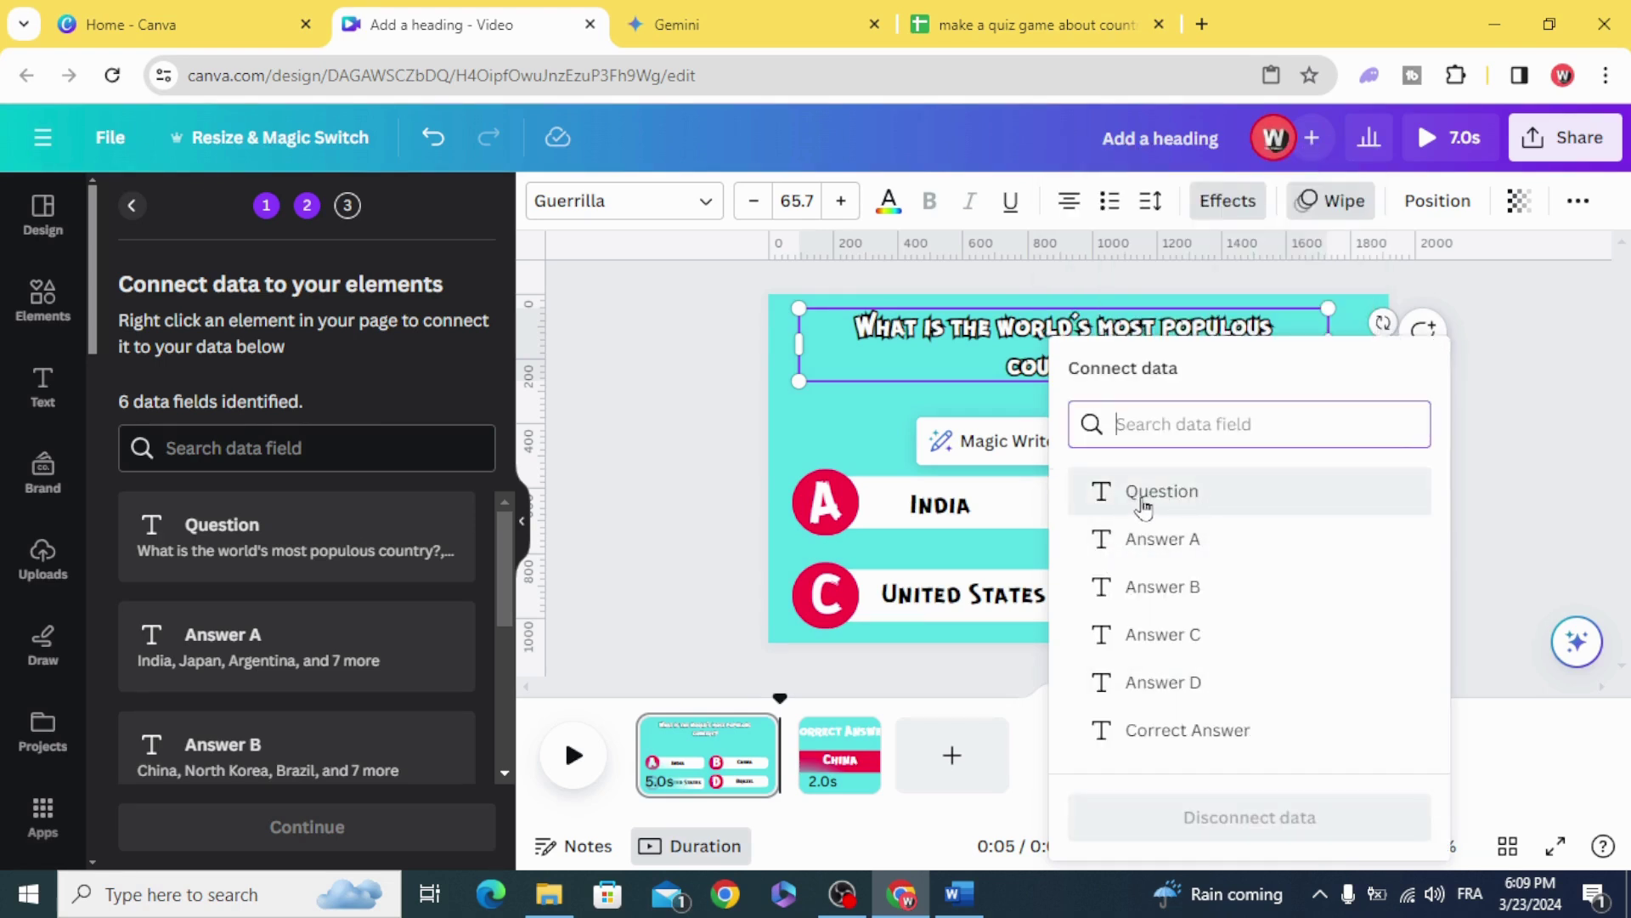
pyautogui.click(1202, 493)
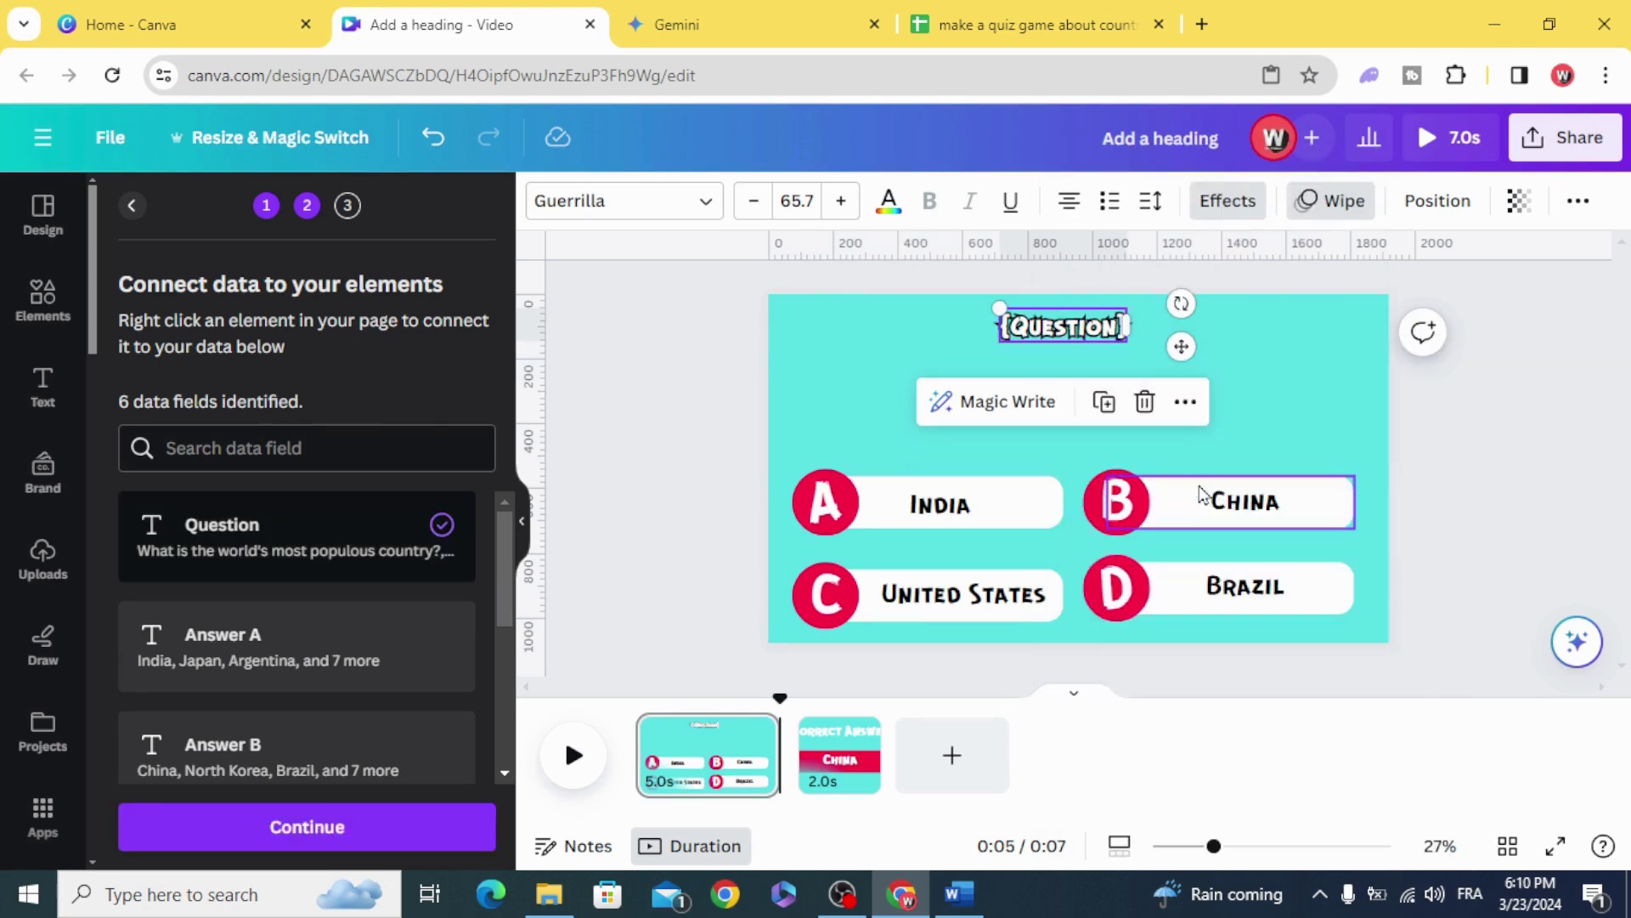
pyautogui.click(940, 510)
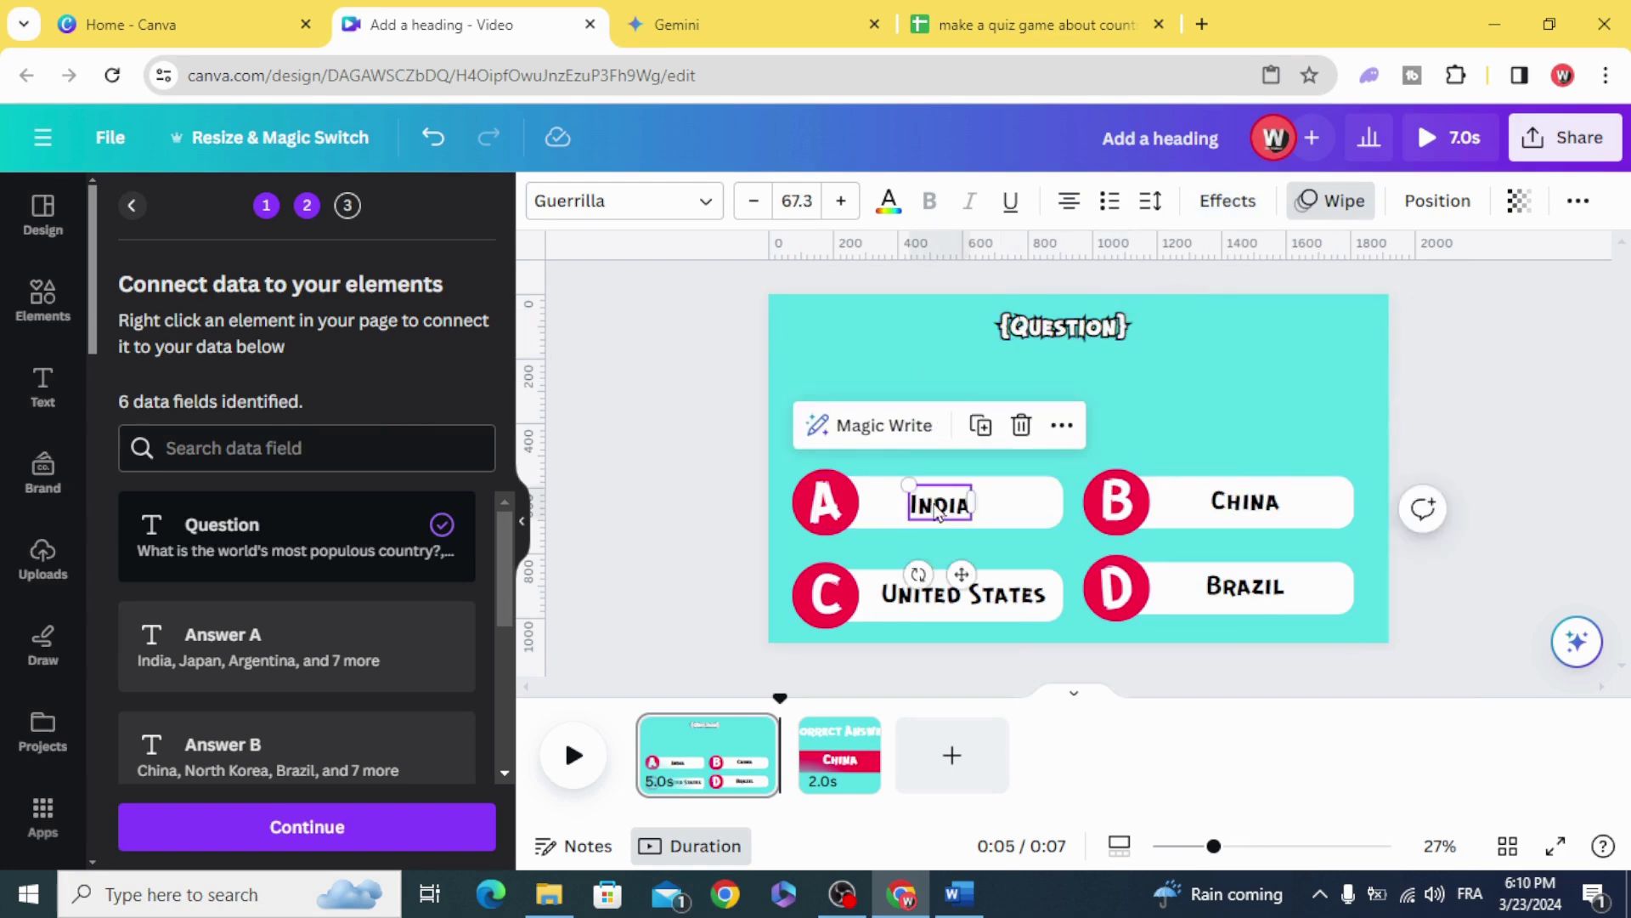
pyautogui.rightClick(959, 510)
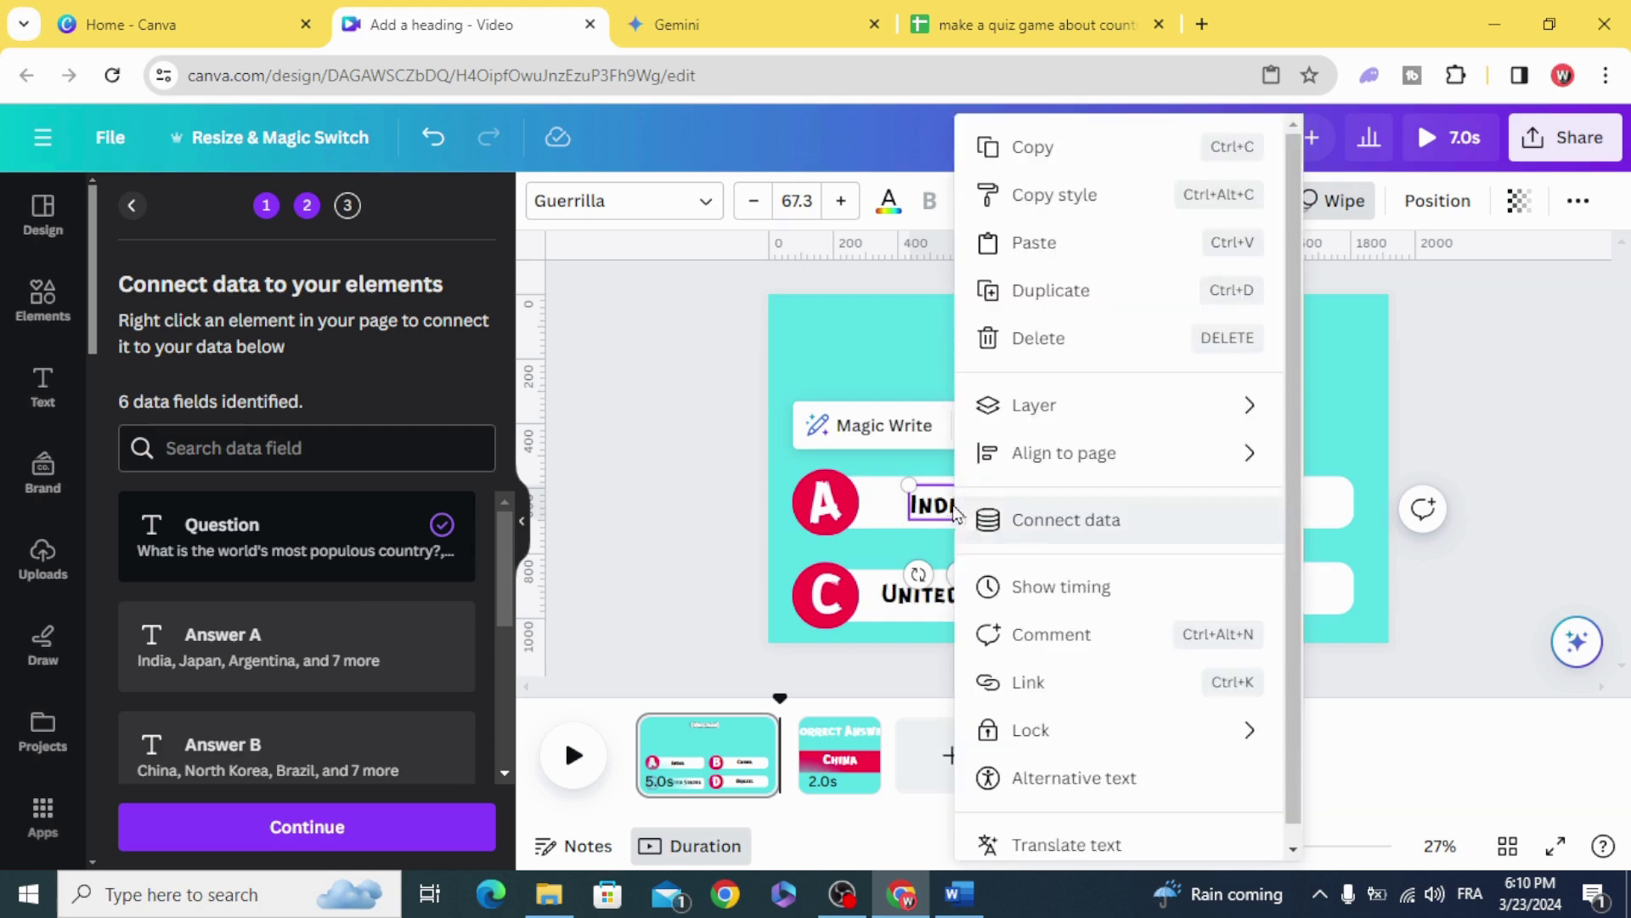
pyautogui.click(1068, 520)
pyautogui.click(1066, 539)
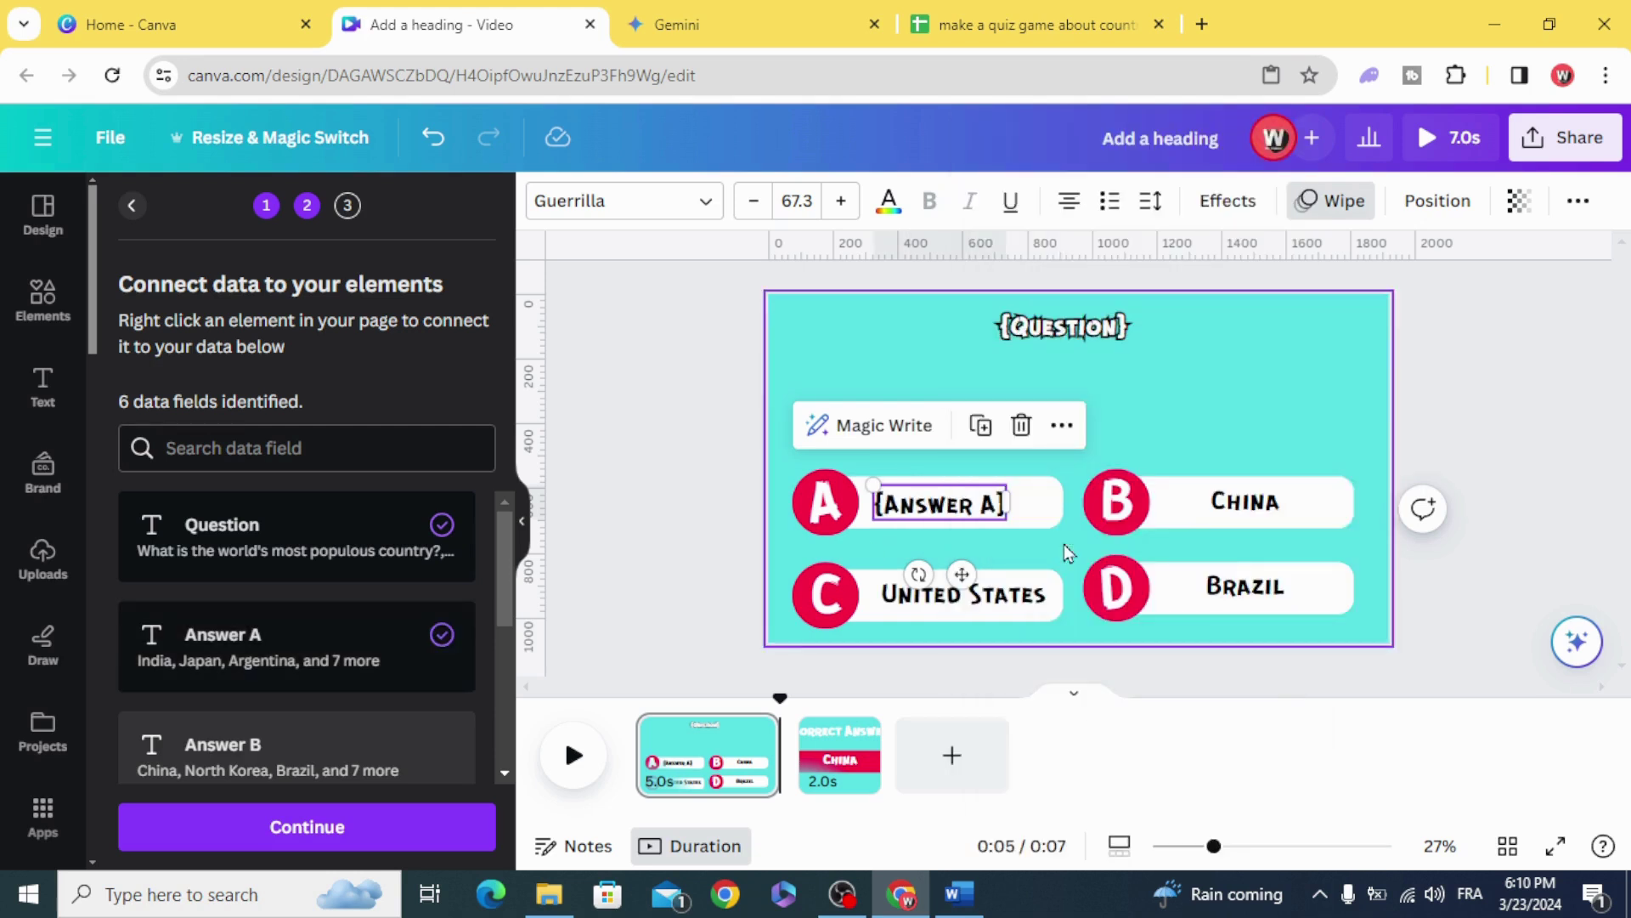
# - Connect the China, United States and Brazil texts to Answer B, C and D
pyautogui.click(1243, 511)
pyautogui.rightClick(1242, 511)
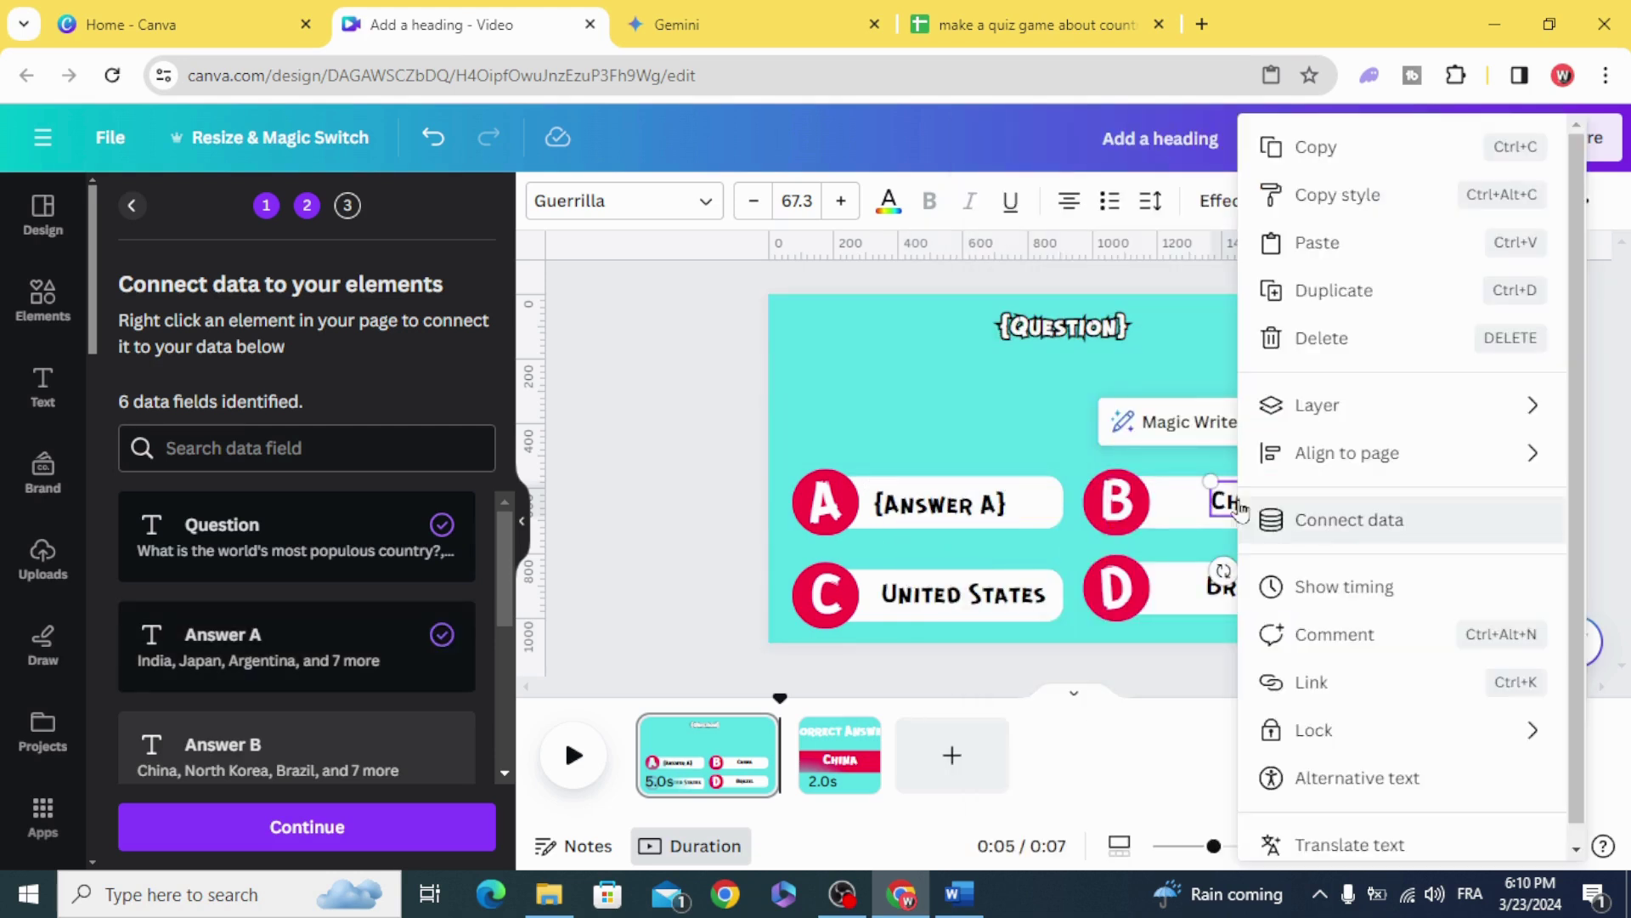
pyautogui.click(1326, 520)
pyautogui.click(1047, 589)
pyautogui.click(954, 599)
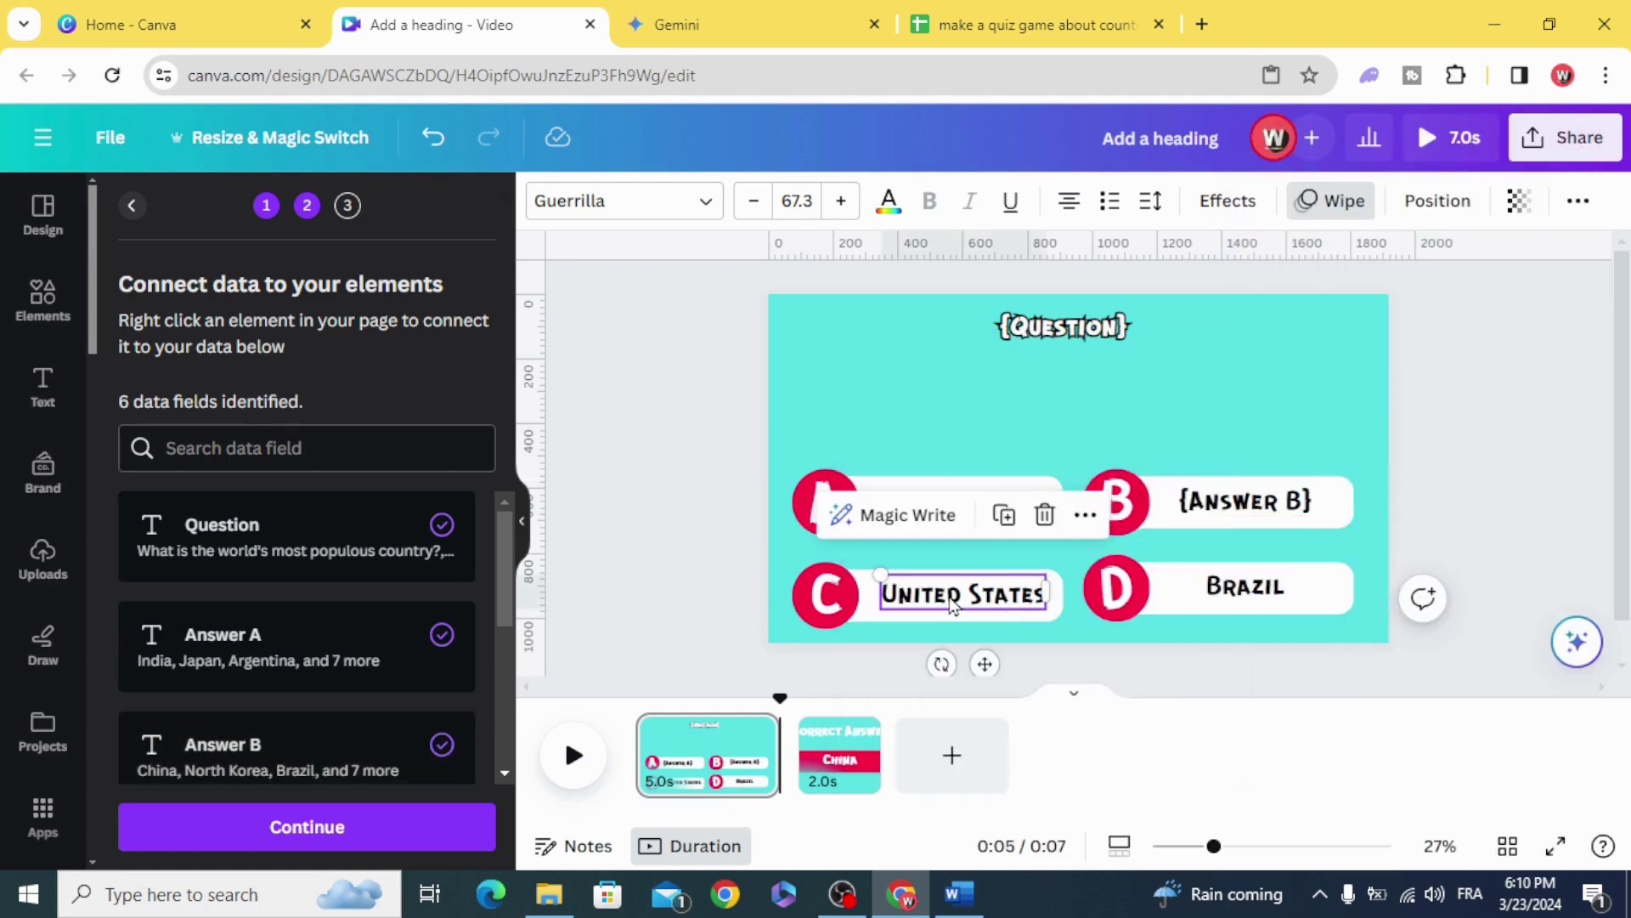
pyautogui.rightClick(953, 608)
pyautogui.click(1033, 523)
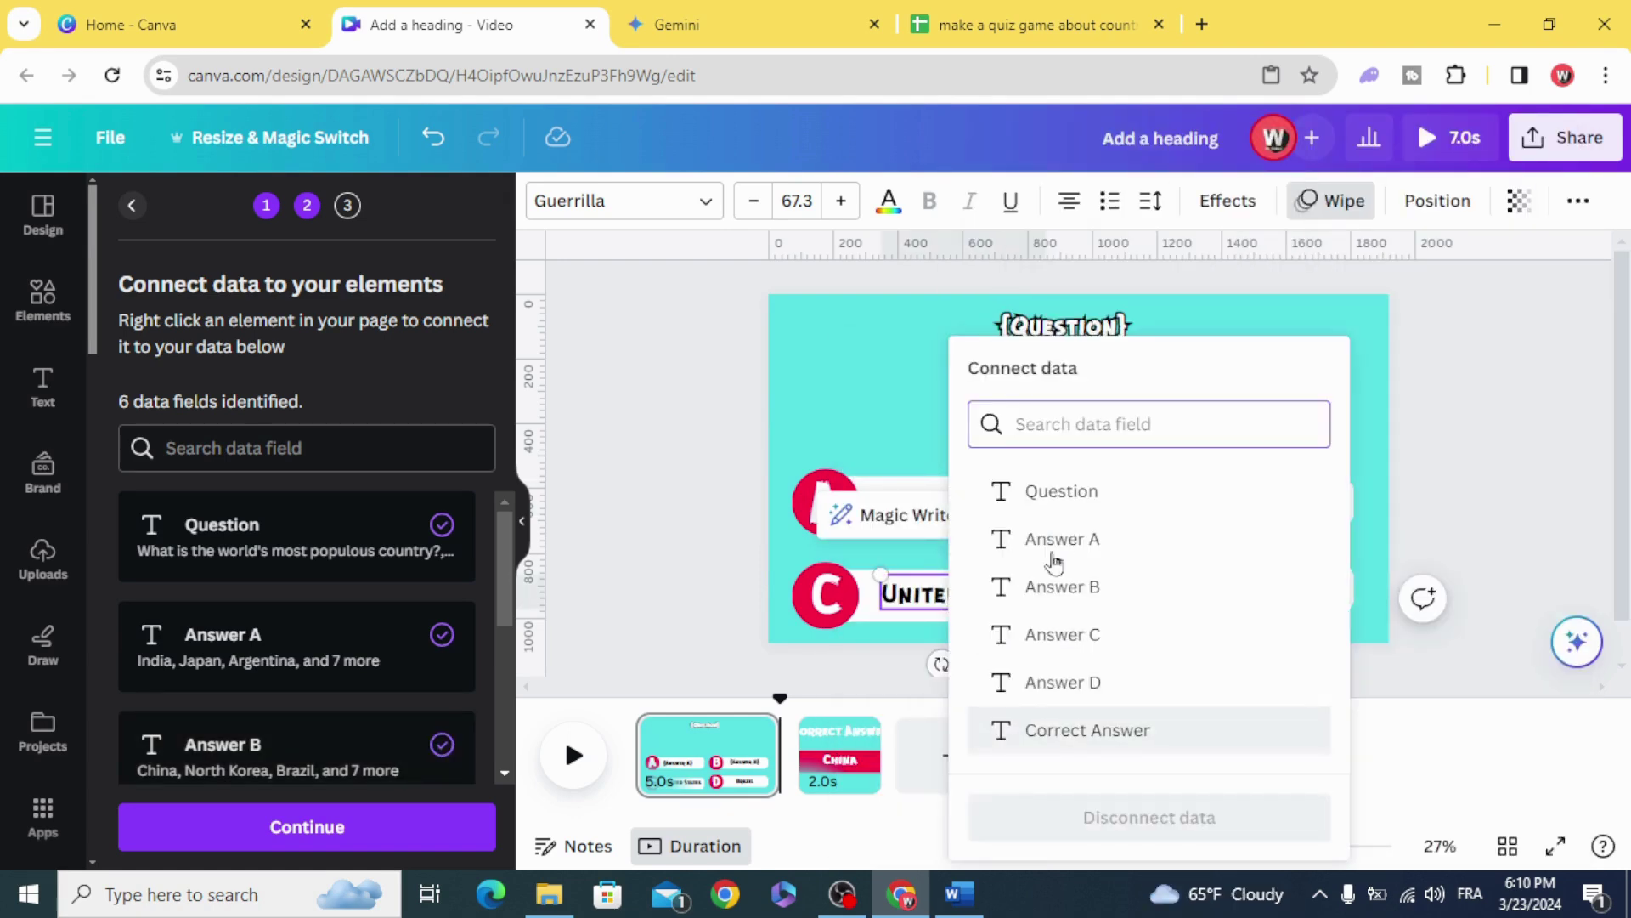
pyautogui.click(1045, 634)
pyautogui.click(1239, 586)
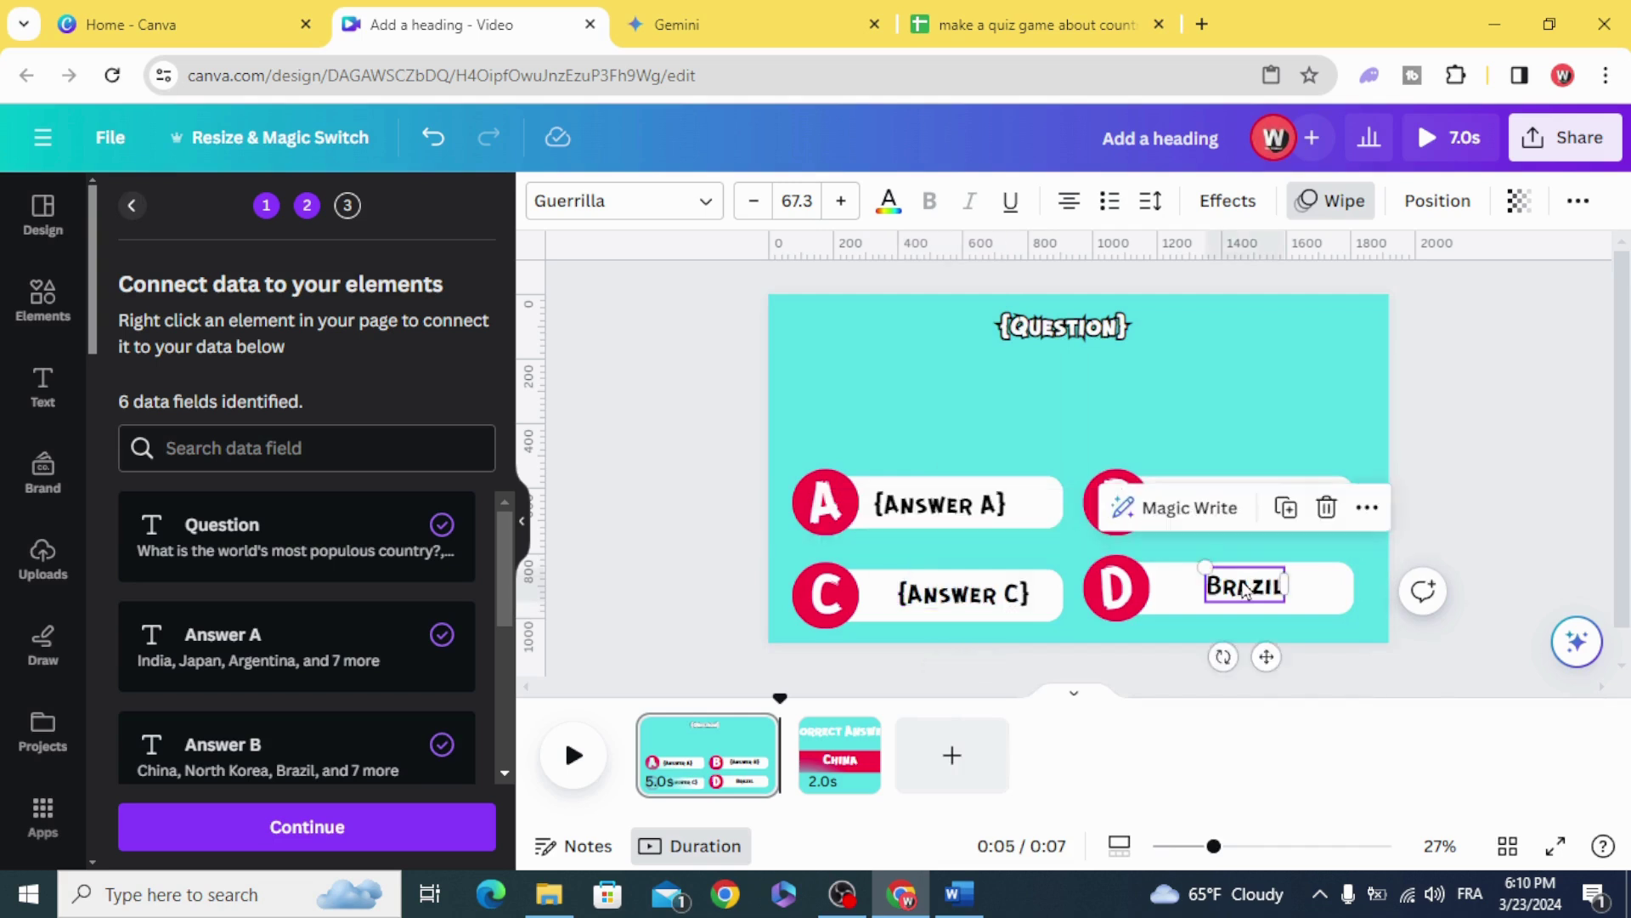
pyautogui.rightClick(1244, 591)
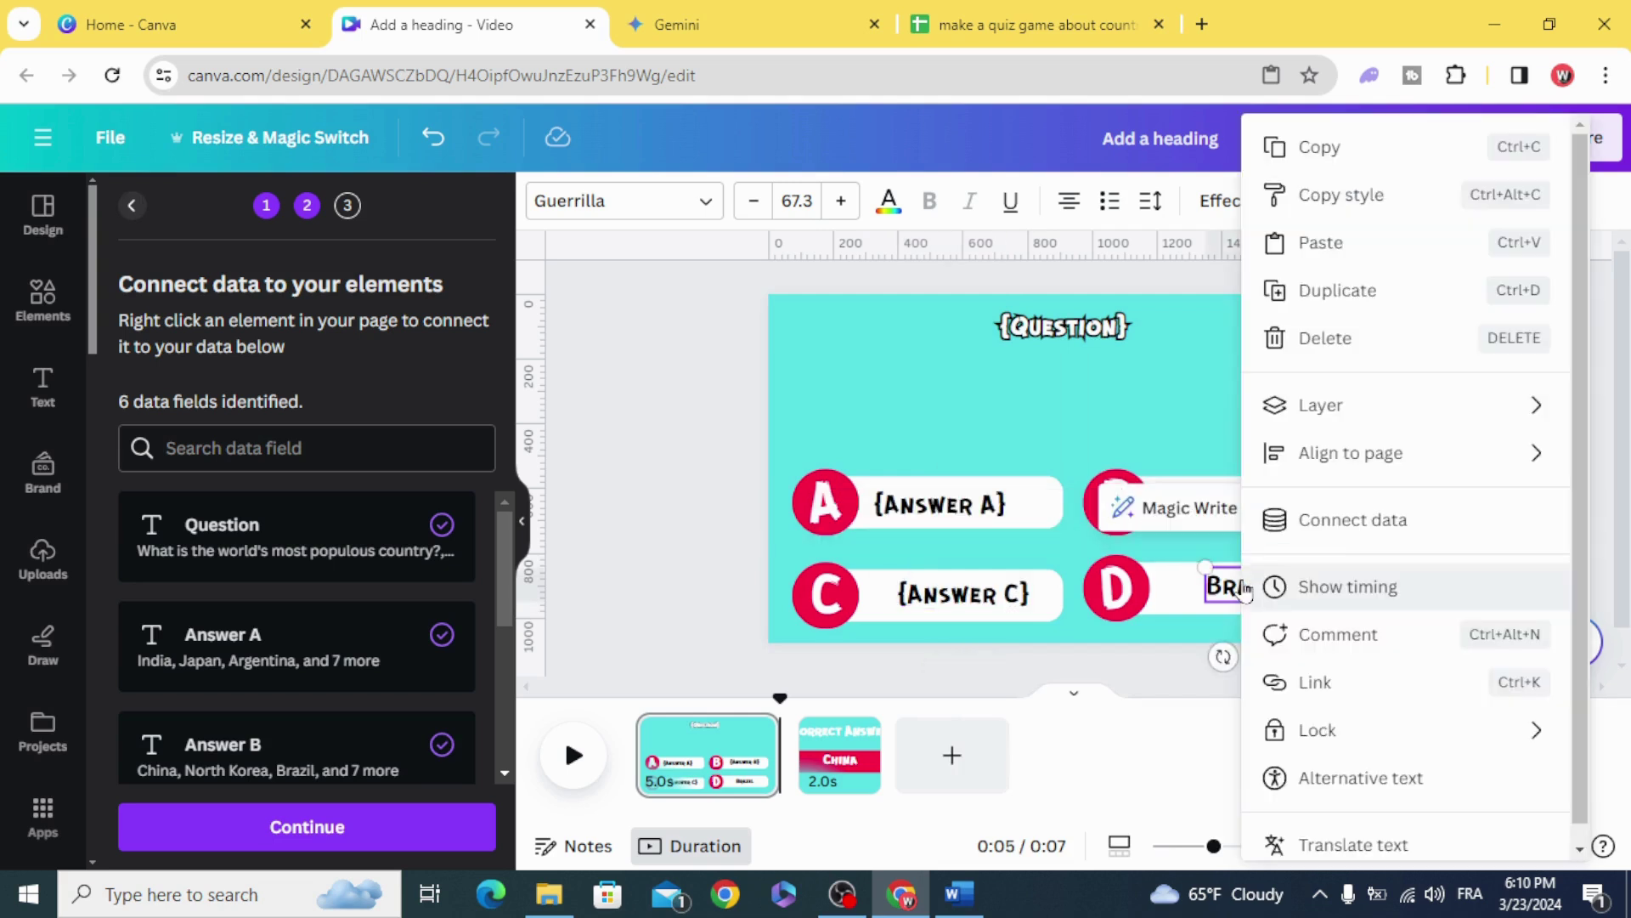
pyautogui.click(1347, 522)
pyautogui.click(1004, 683)
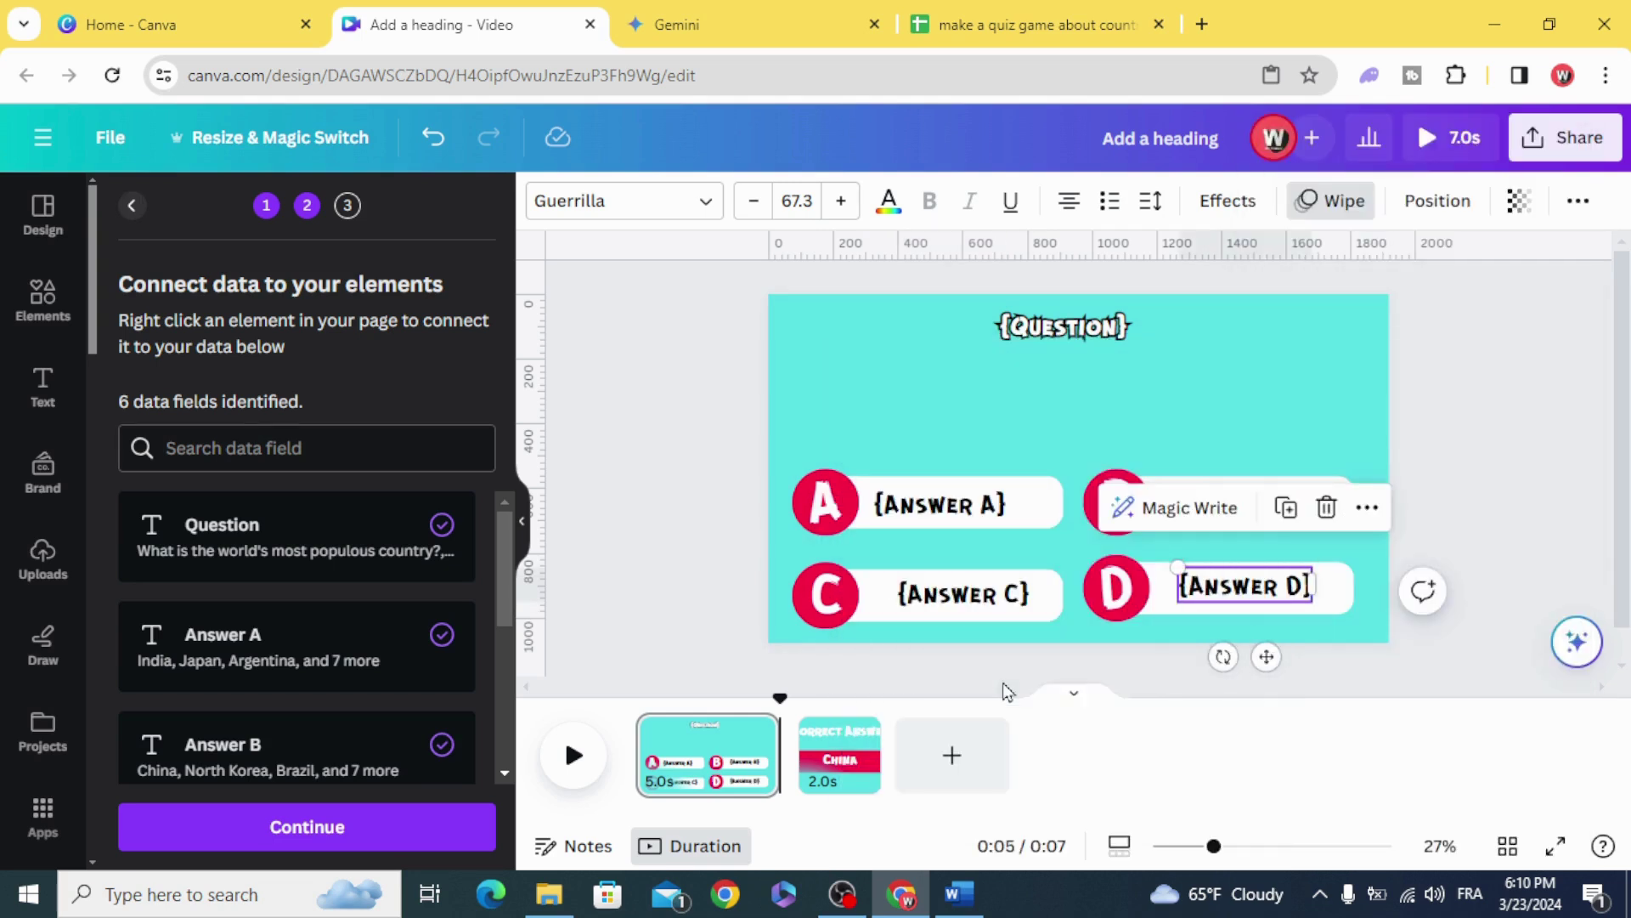
pyautogui.click(691, 618)
# - Connect the answer page's China text to the Correct Answer field and continue to row selection
pyautogui.click(831, 756)
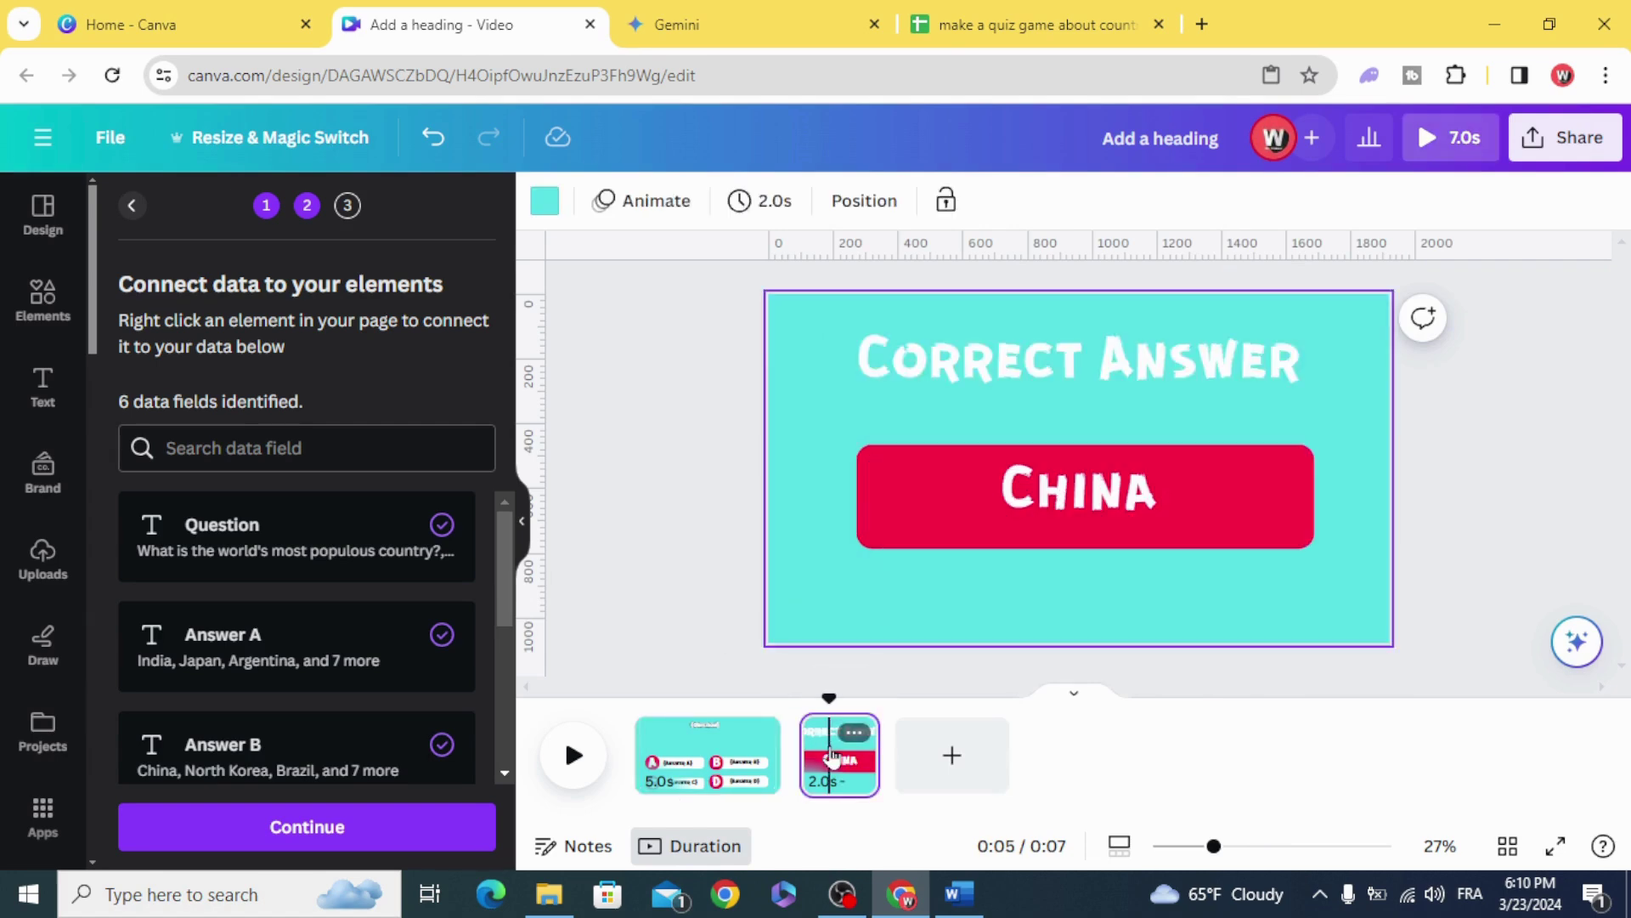
pyautogui.click(1062, 494)
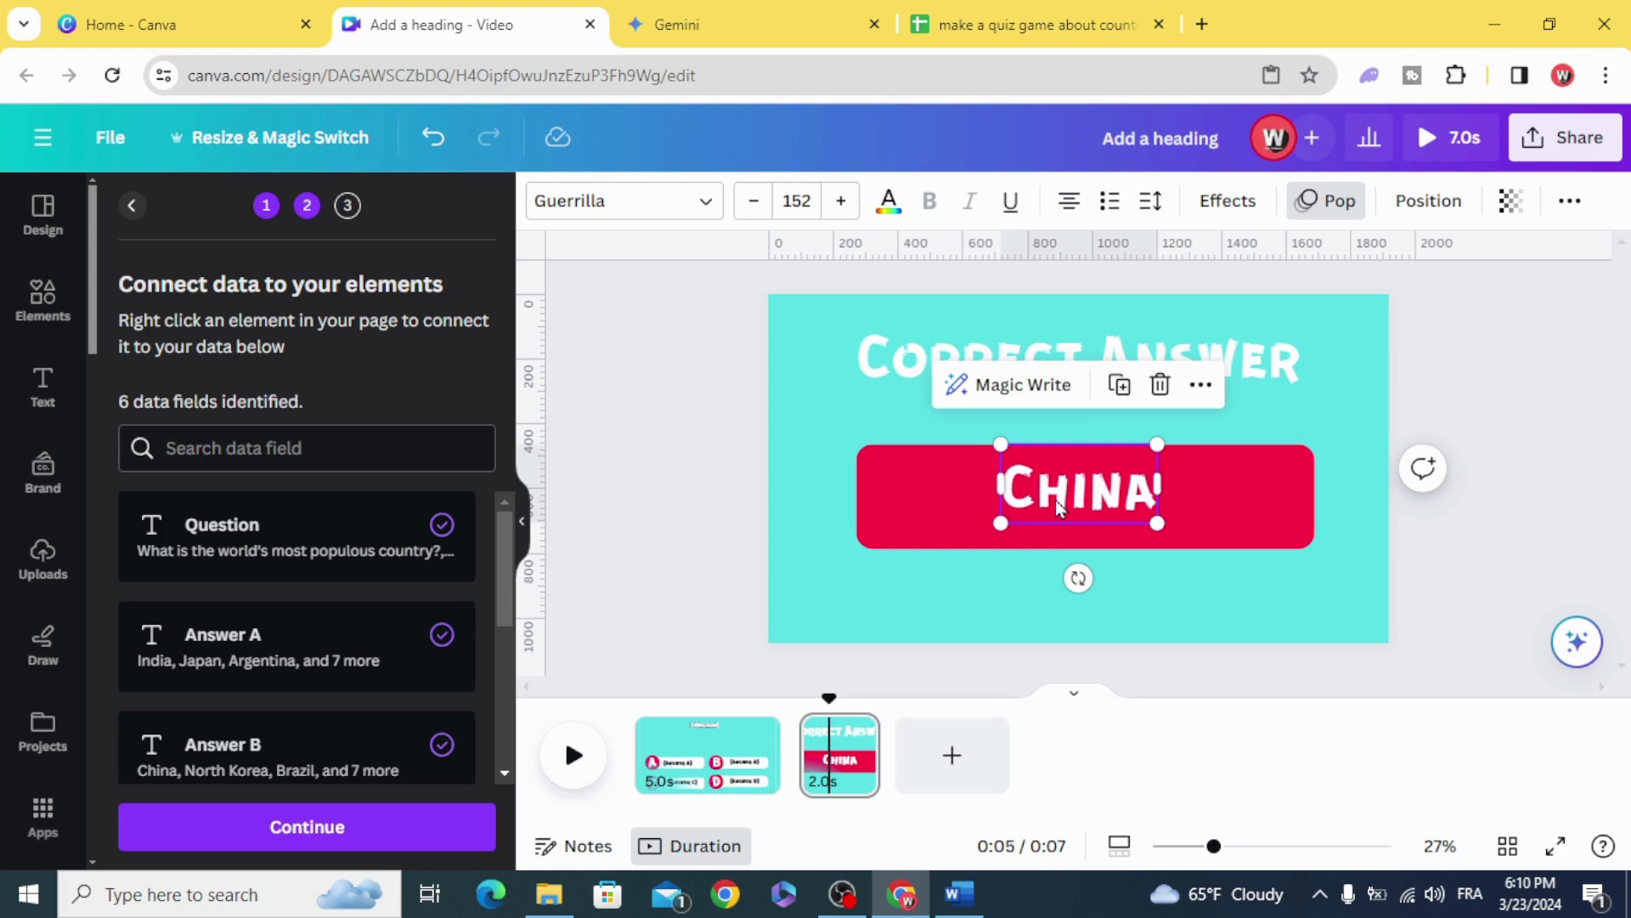
pyautogui.rightClick(1057, 507)
pyautogui.click(1156, 523)
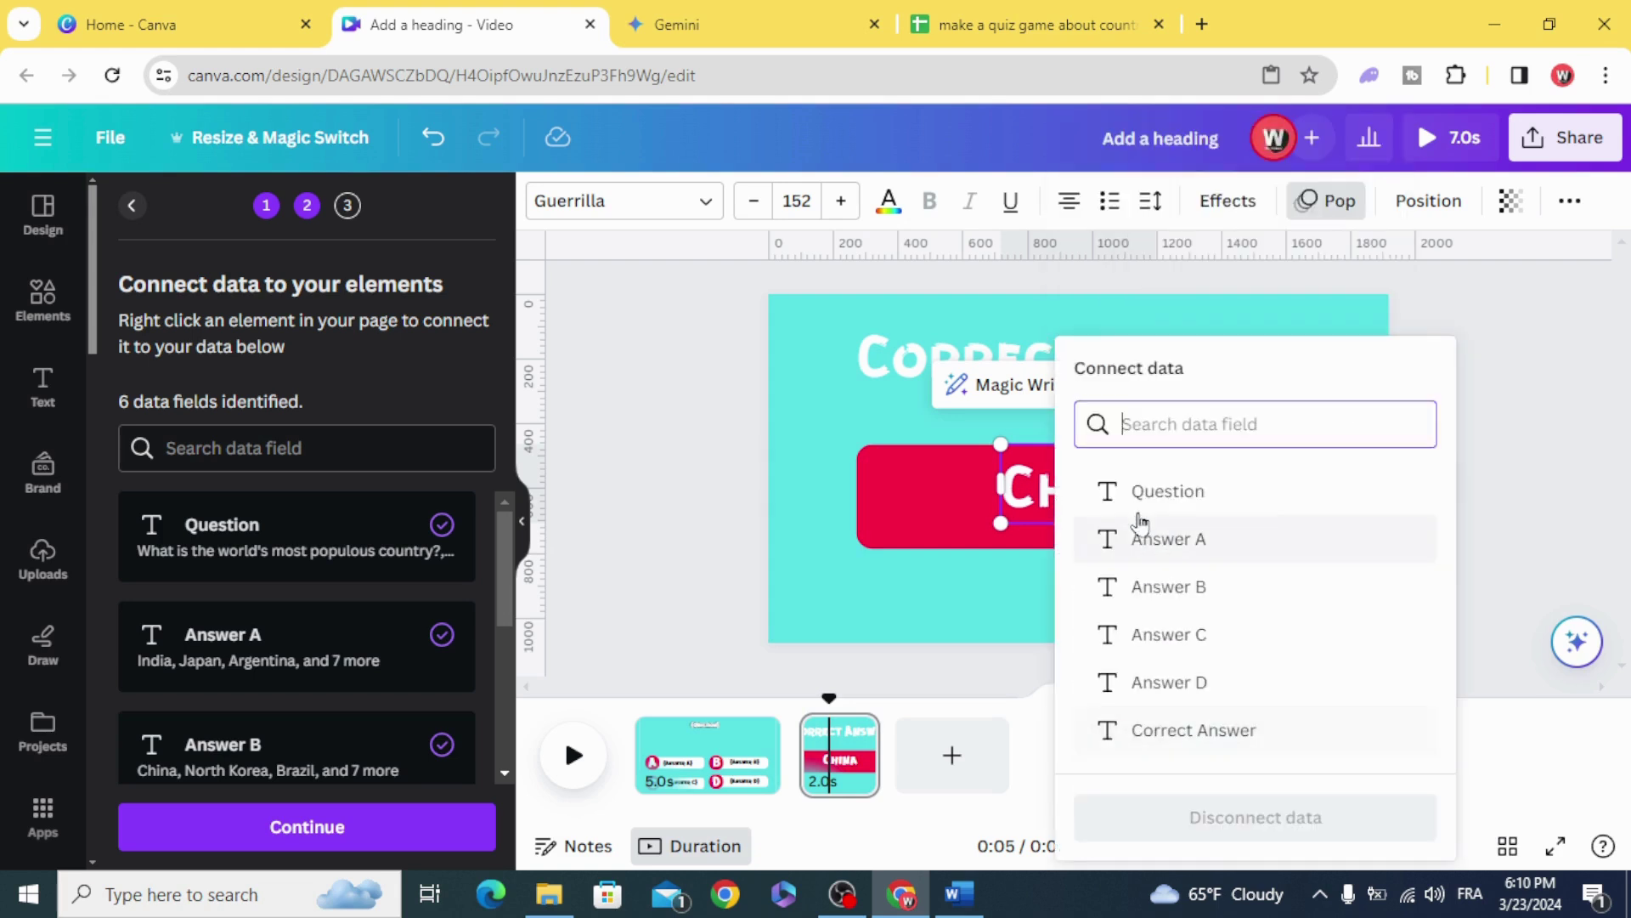
pyautogui.click(1192, 730)
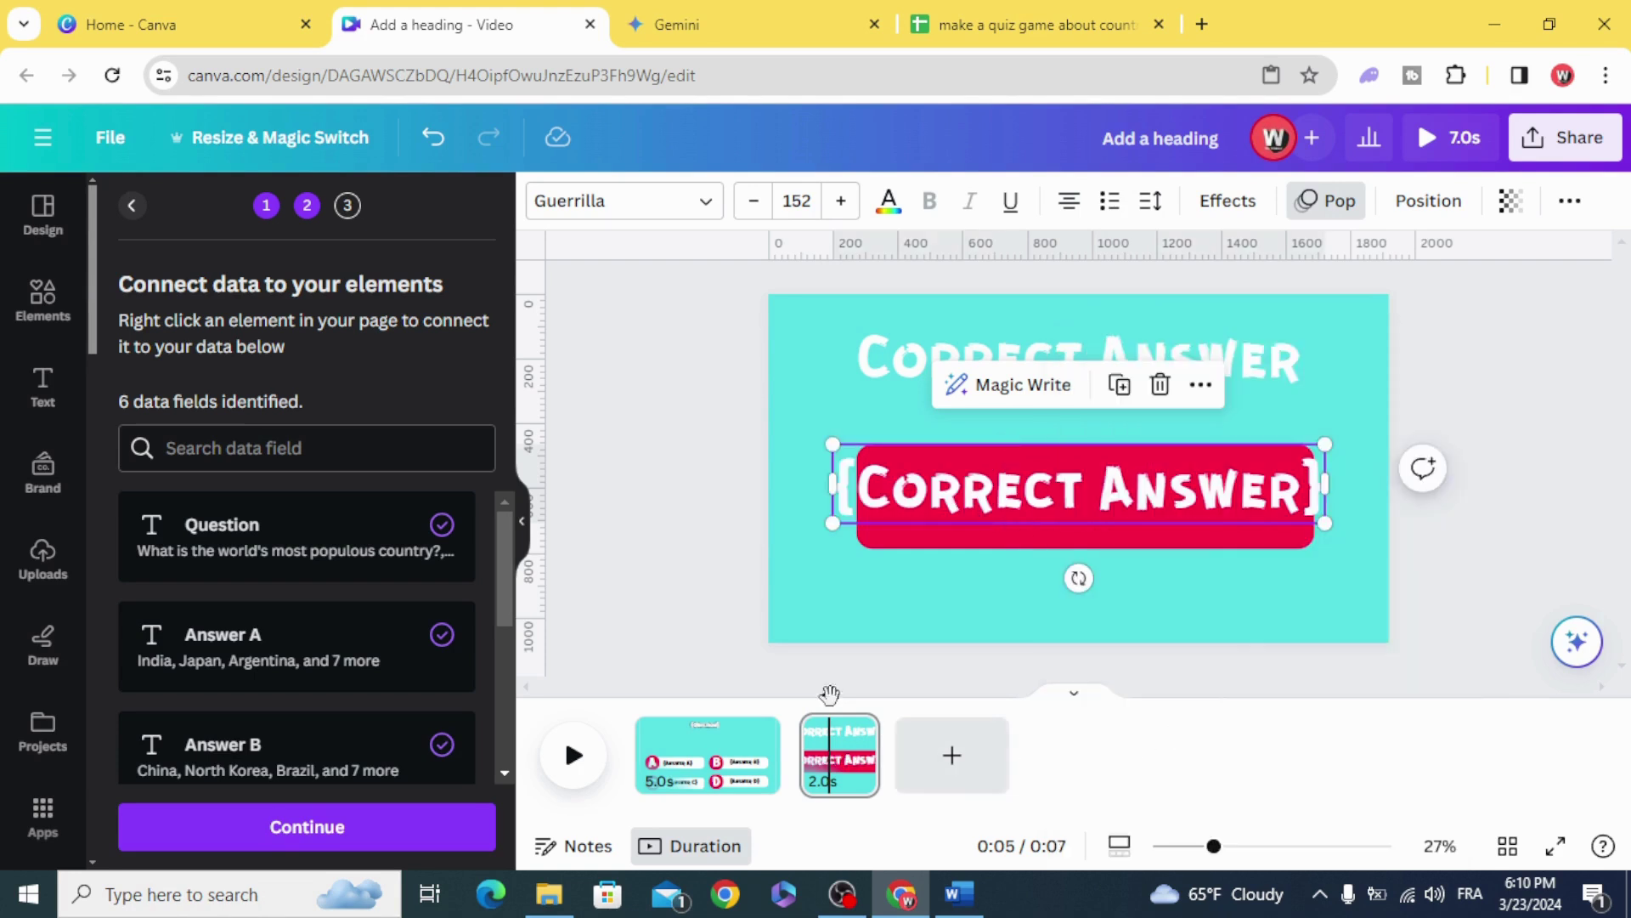
pyautogui.click(334, 828)
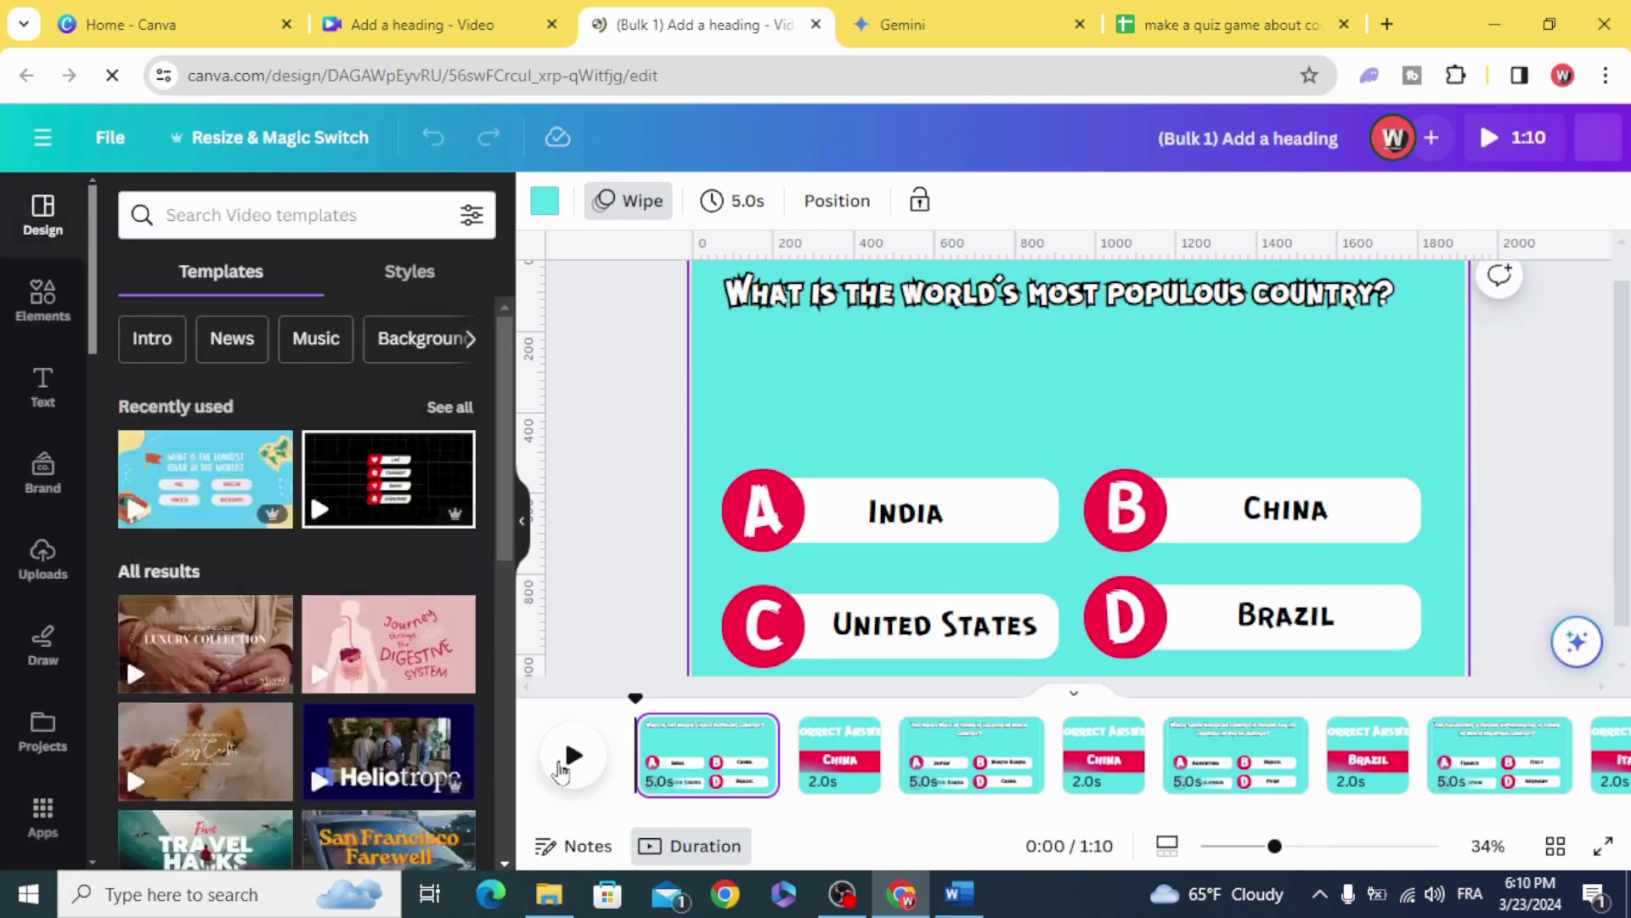
# - Play the generated 1:10 quiz video from the start
pyautogui.click(575, 760)
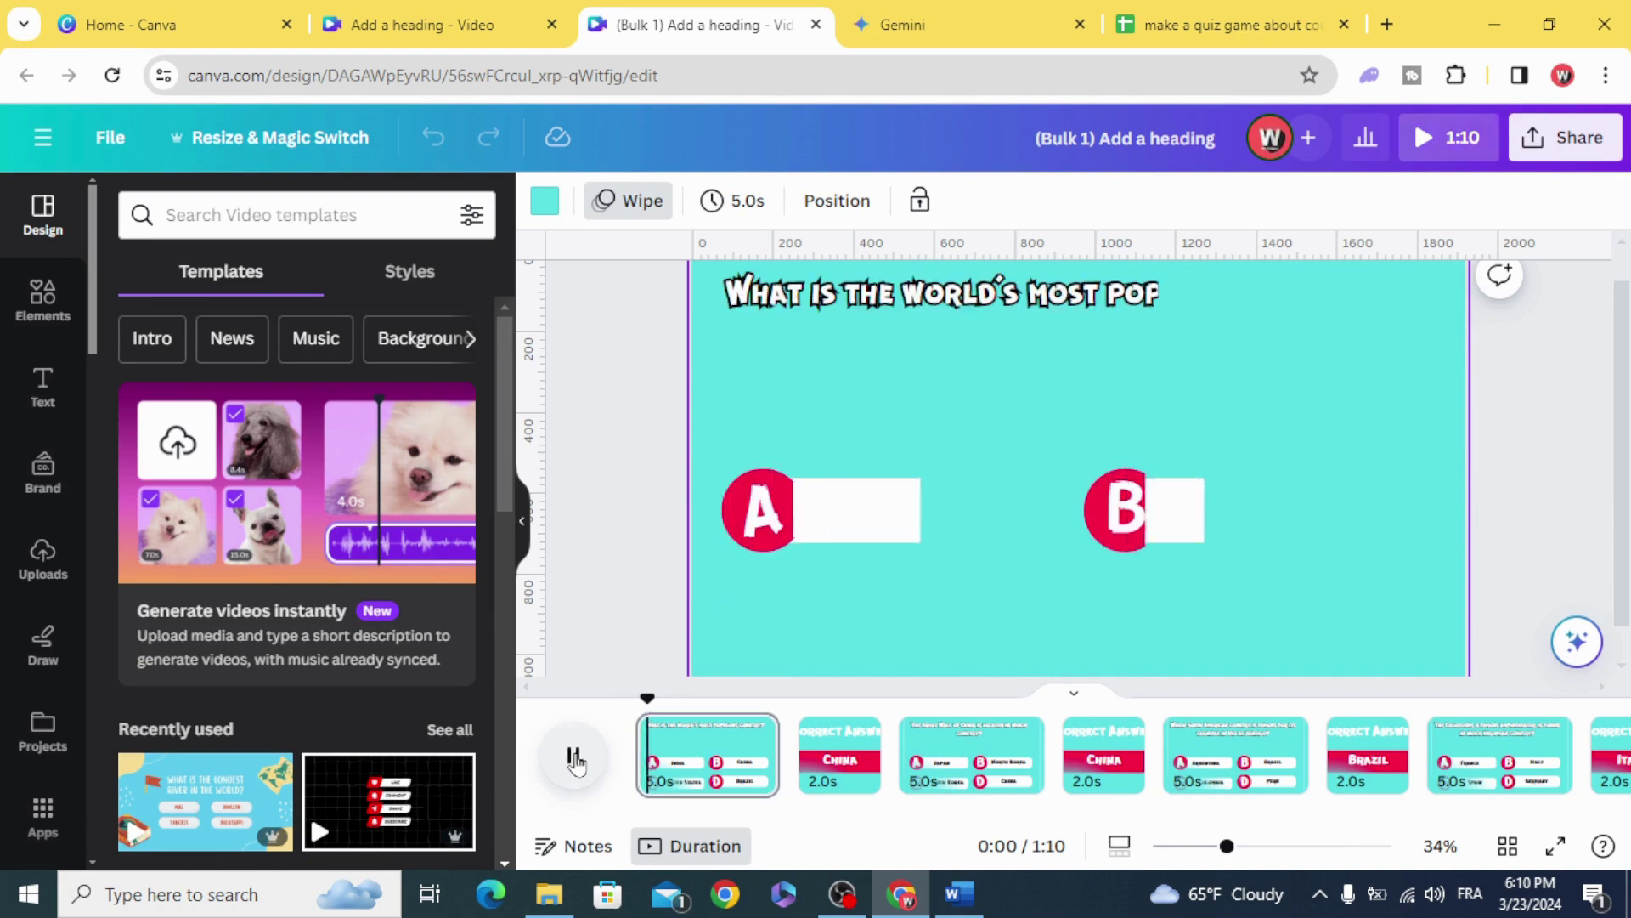